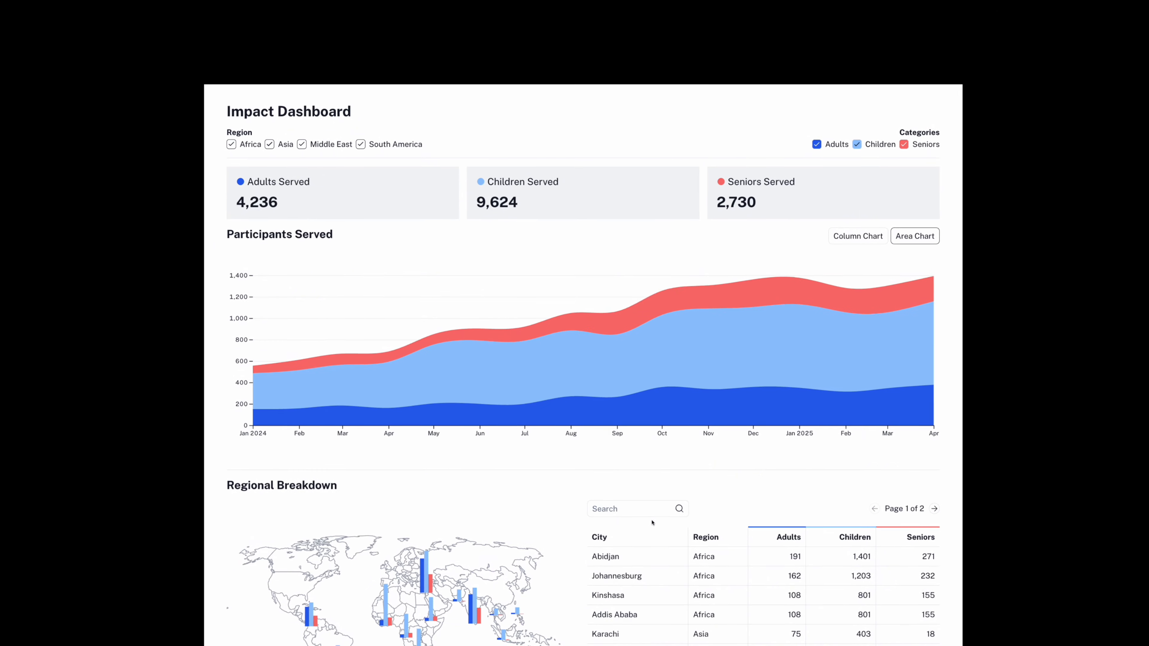
Step: Search the Regional Breakdown table for Manila and clear the search
{"action": "left_click", "coordinate": [651, 510]}
{"action": "type", "text": "Manila"}
{"action": "key", "text": "BackSpace"}
{"action": "key", "text": "BackSpace"}
{"action": "key", "text": "BackSpace"}
{"action": "key", "text": "BackSpace"}
{"action": "key", "text": "BackSpace"}
{"action": "key", "text": "BackSpace"}
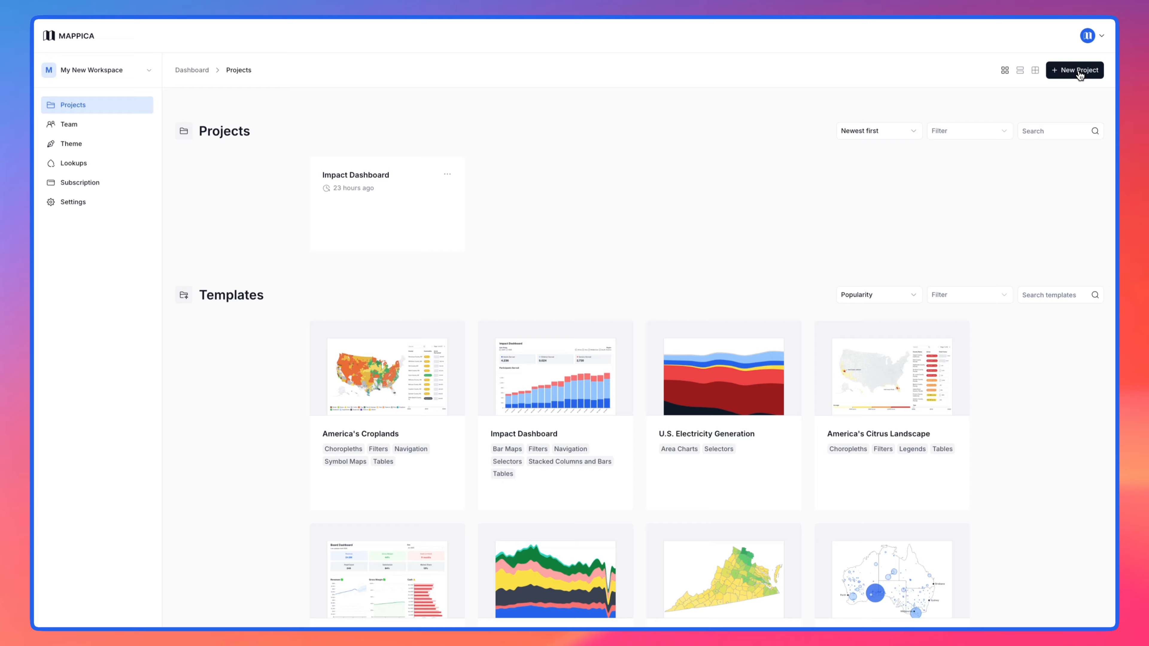
Step: Create a new project named "New Dashboard"
{"action": "left_click", "coordinate": [1076, 70]}
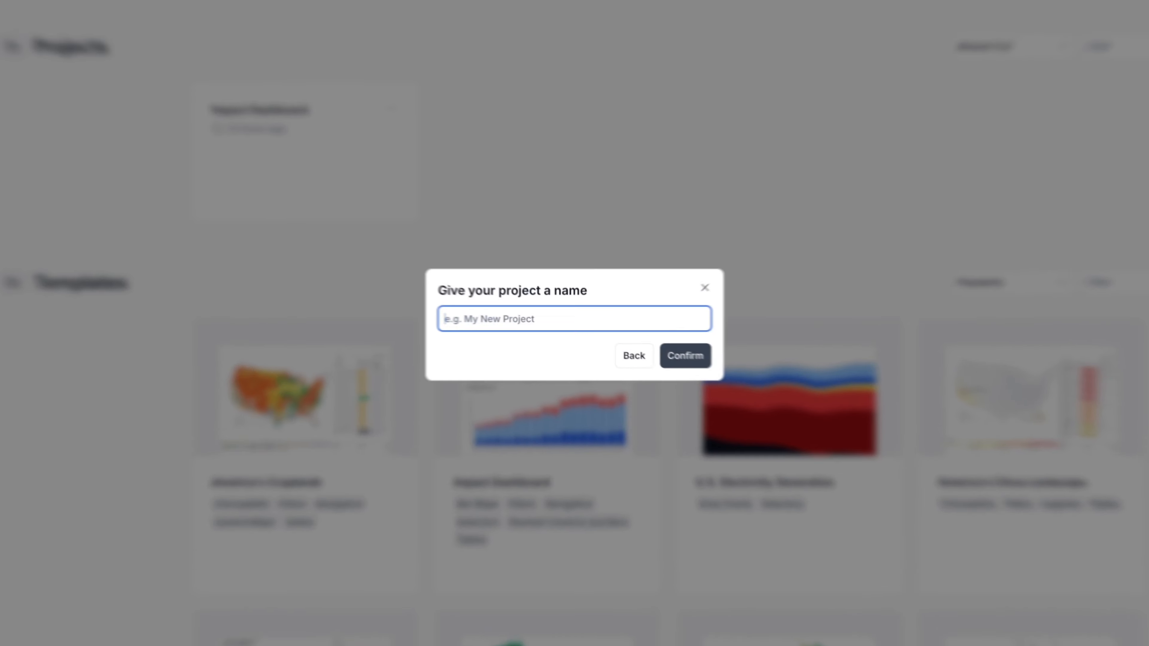
{"action": "type", "text": "New Dashb"}
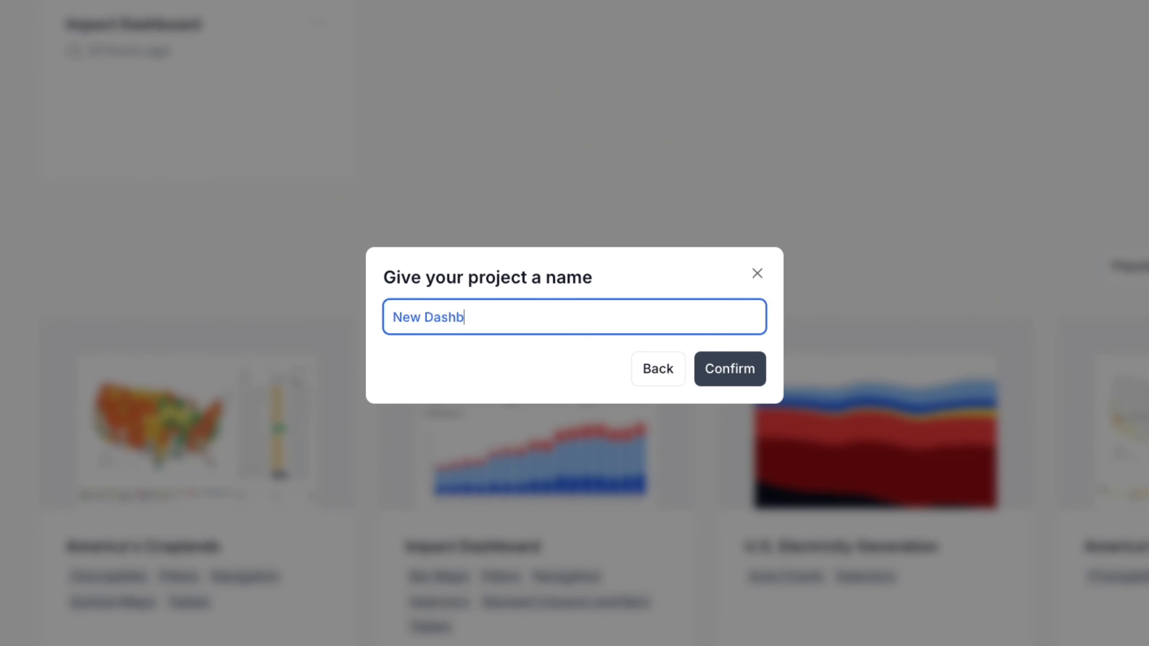
{"action": "type", "text": "oard"}
{"action": "key", "text": "Return"}
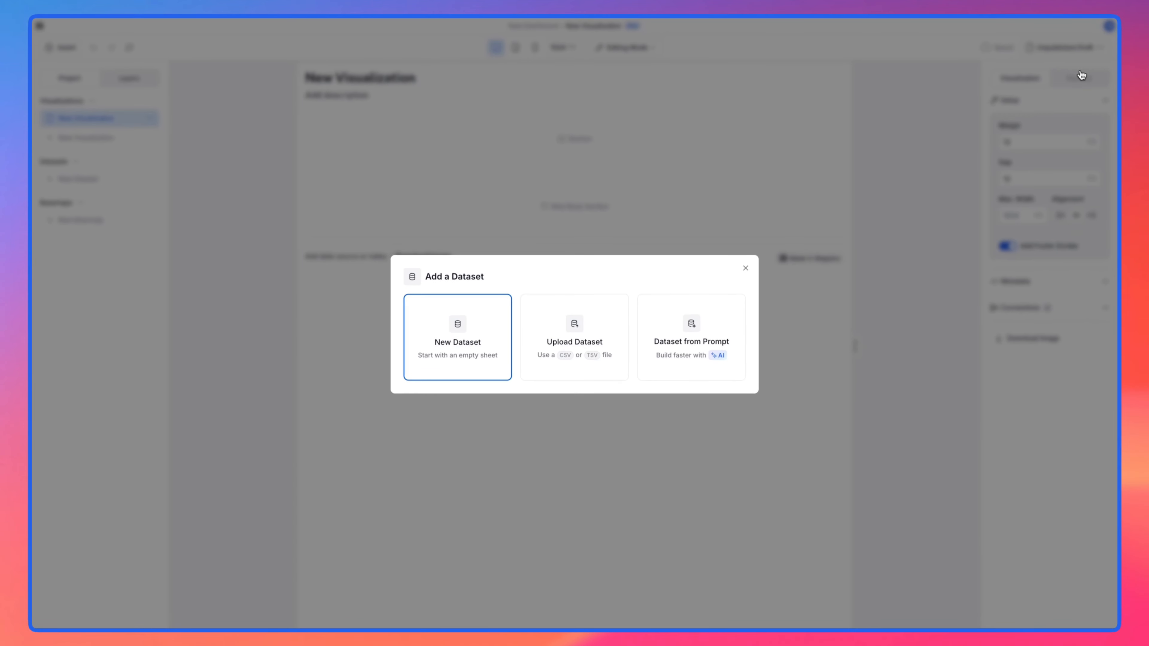
Step: Upload the Impact Data file as a dataset, using its first row as field names and excluding the Total field
{"action": "left_click", "coordinate": [588, 337]}
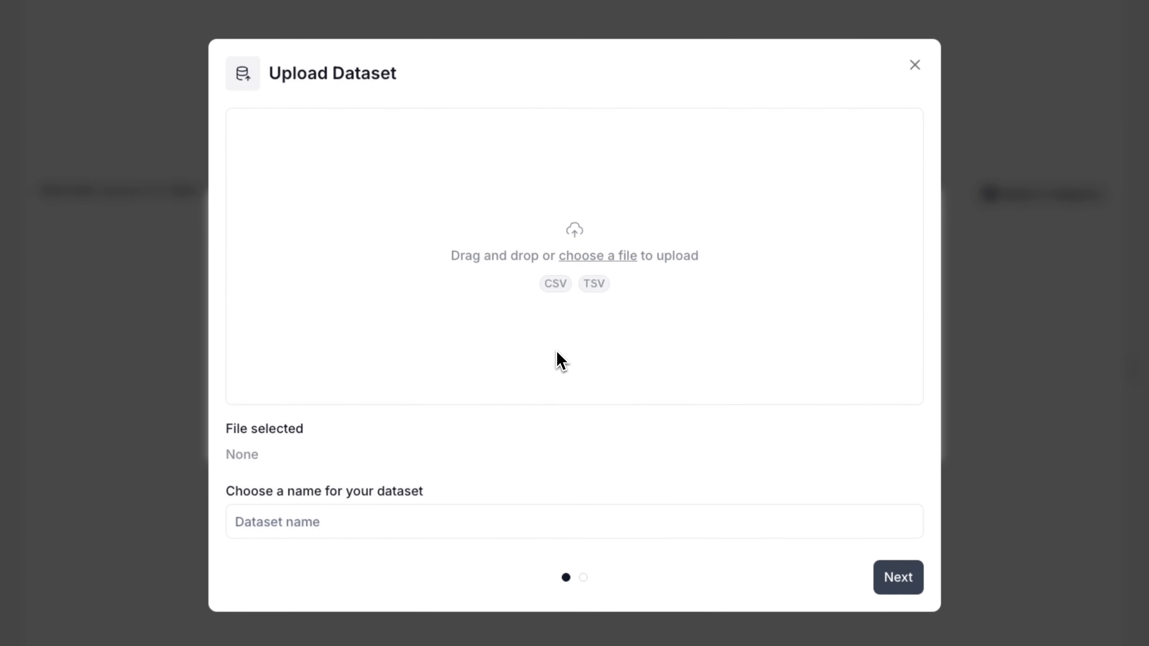
{"action": "left_click_drag", "start_coordinate": [1144, 385], "coordinate": [660, 311]}
{"action": "left_click", "coordinate": [908, 586]}
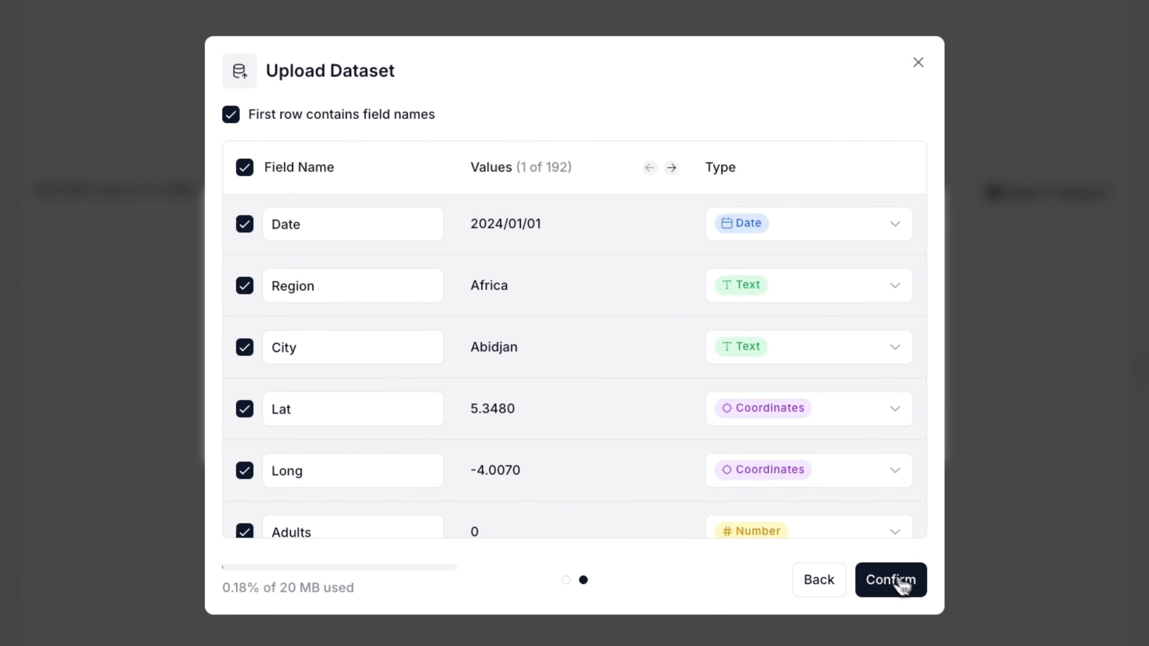
{"action": "scroll", "coordinate": [638, 455], "scroll_direction": "down", "scroll_amount": 5}
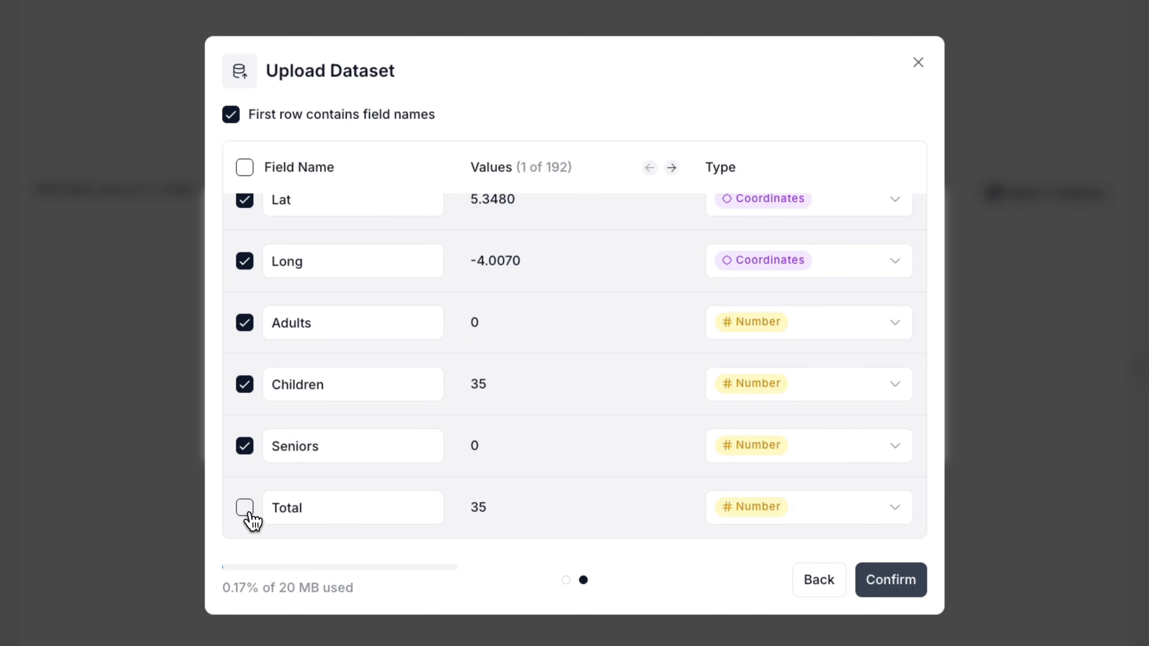
{"action": "left_click", "coordinate": [918, 585]}
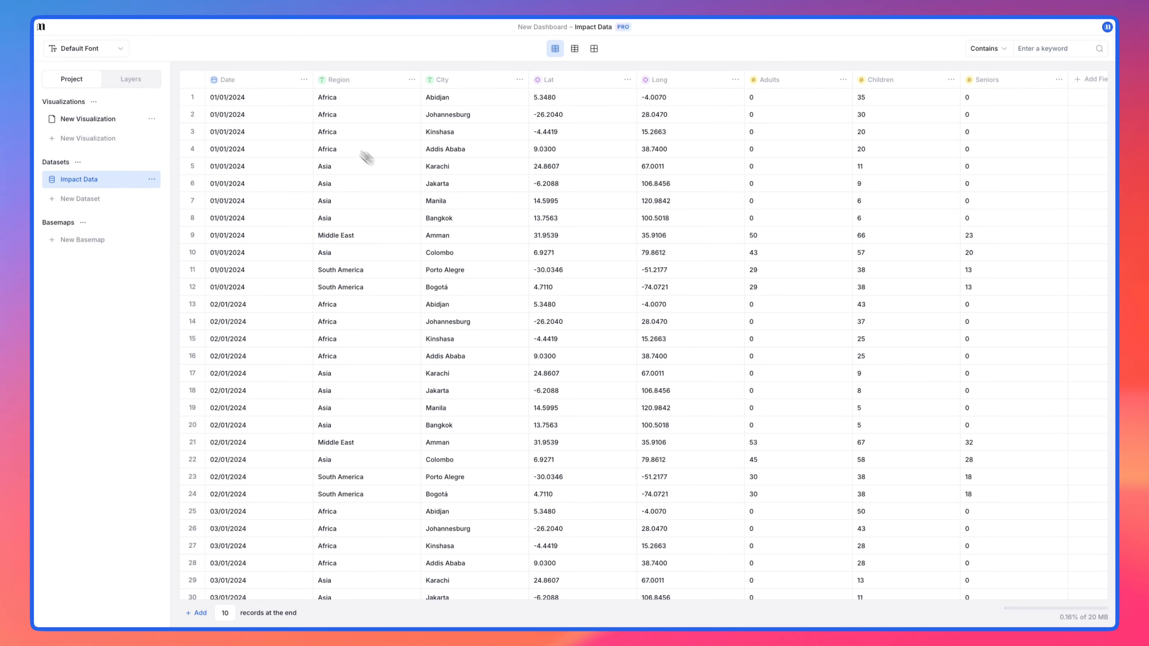
Step: Give the Date field a custom format with numeric year, short month and the day disabled
{"action": "left_click", "coordinate": [301, 78]}
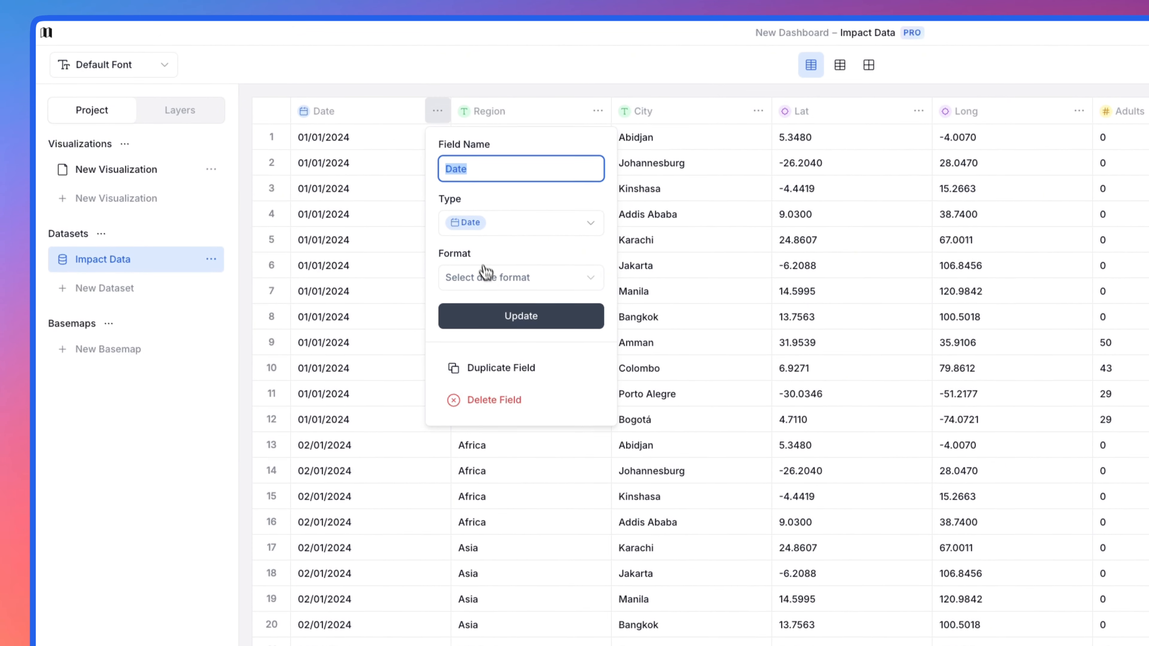
{"action": "left_click", "coordinate": [338, 193]}
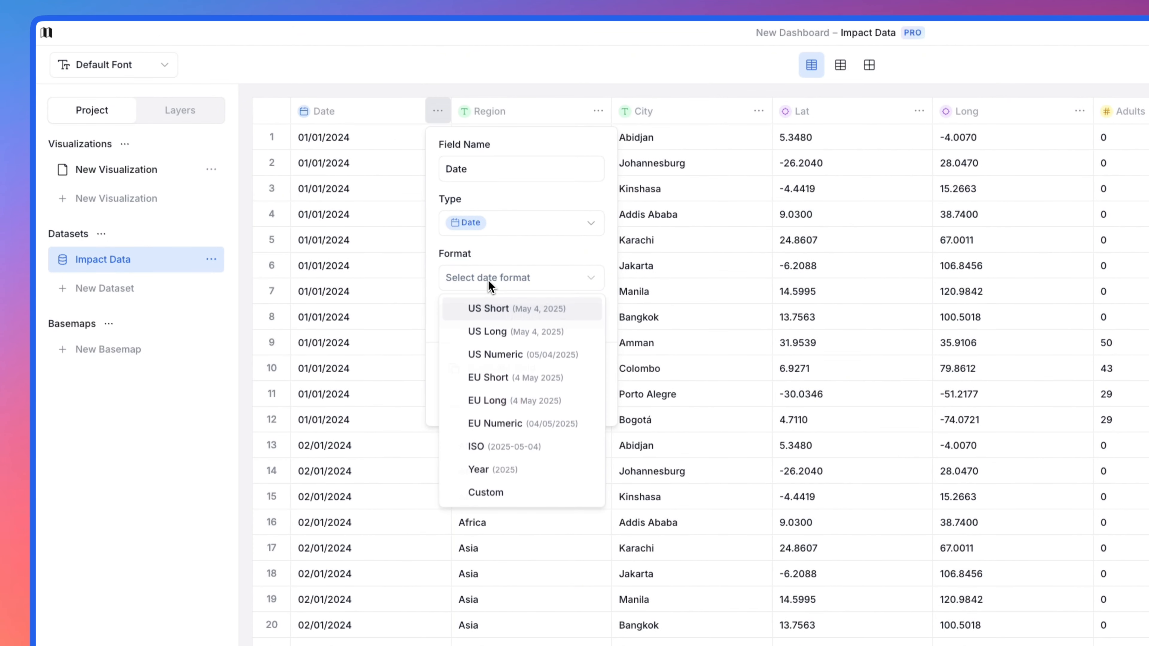
{"action": "left_click", "coordinate": [507, 494]}
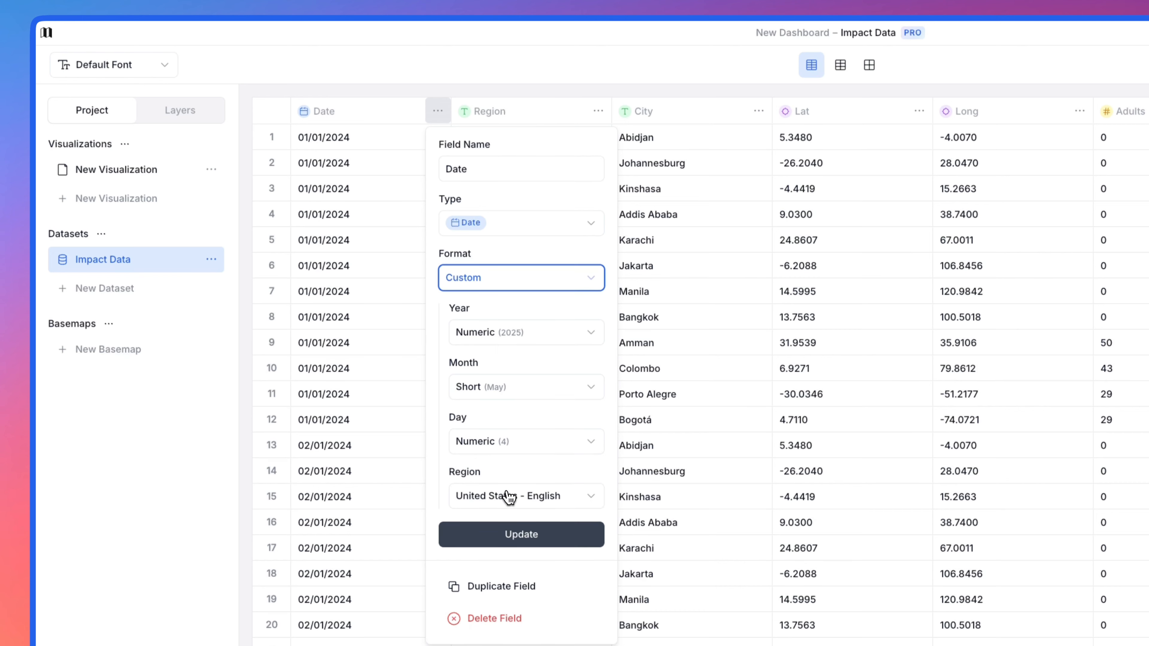
{"action": "left_click", "coordinate": [519, 453]}
{"action": "left_click", "coordinate": [518, 522]}
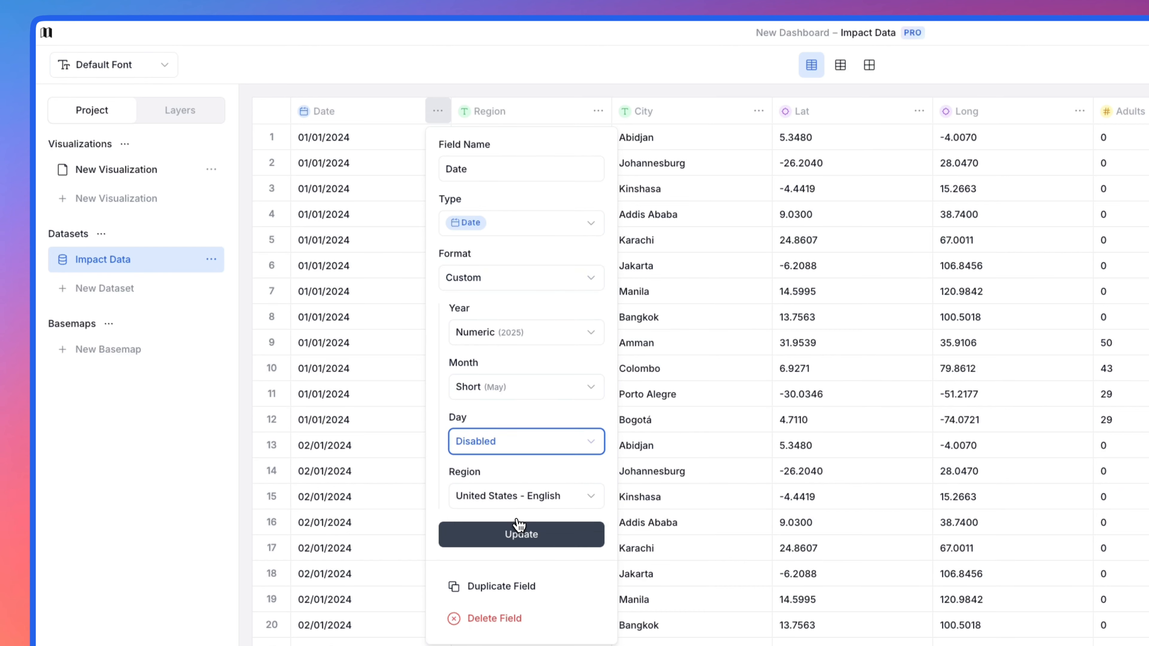
{"action": "left_click", "coordinate": [514, 539]}
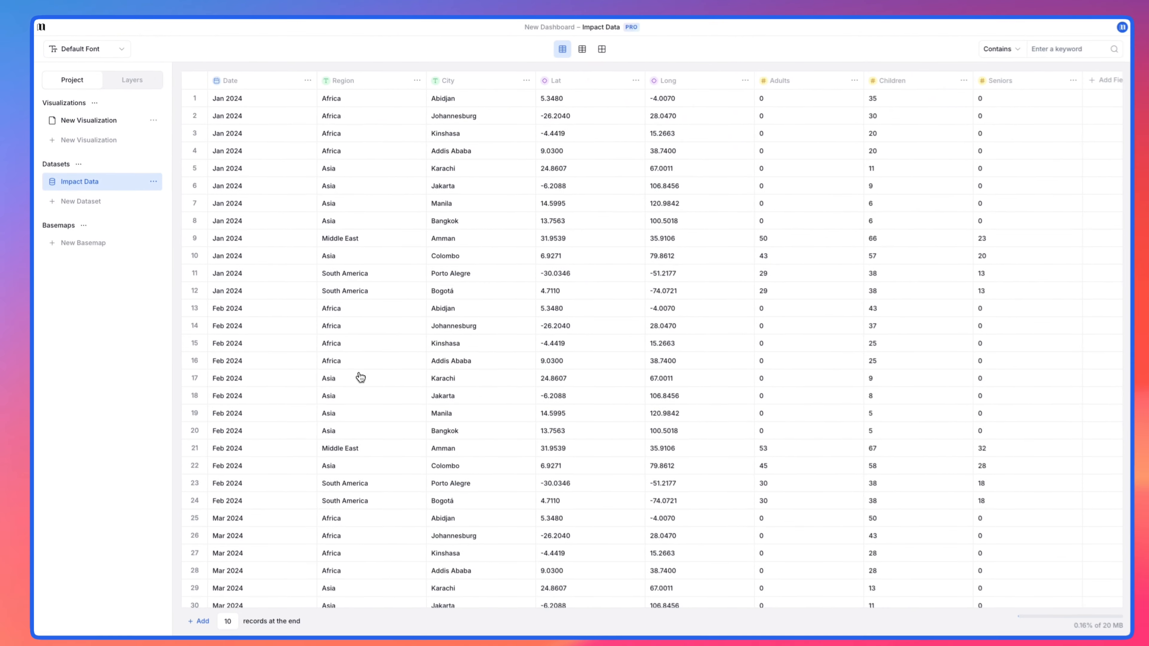
Step: Replace the title text of the new visualization with "Impact Dashboard" and format it as an H1 heading
{"action": "left_click", "coordinate": [123, 126]}
{"action": "left_click", "coordinate": [315, 75]}
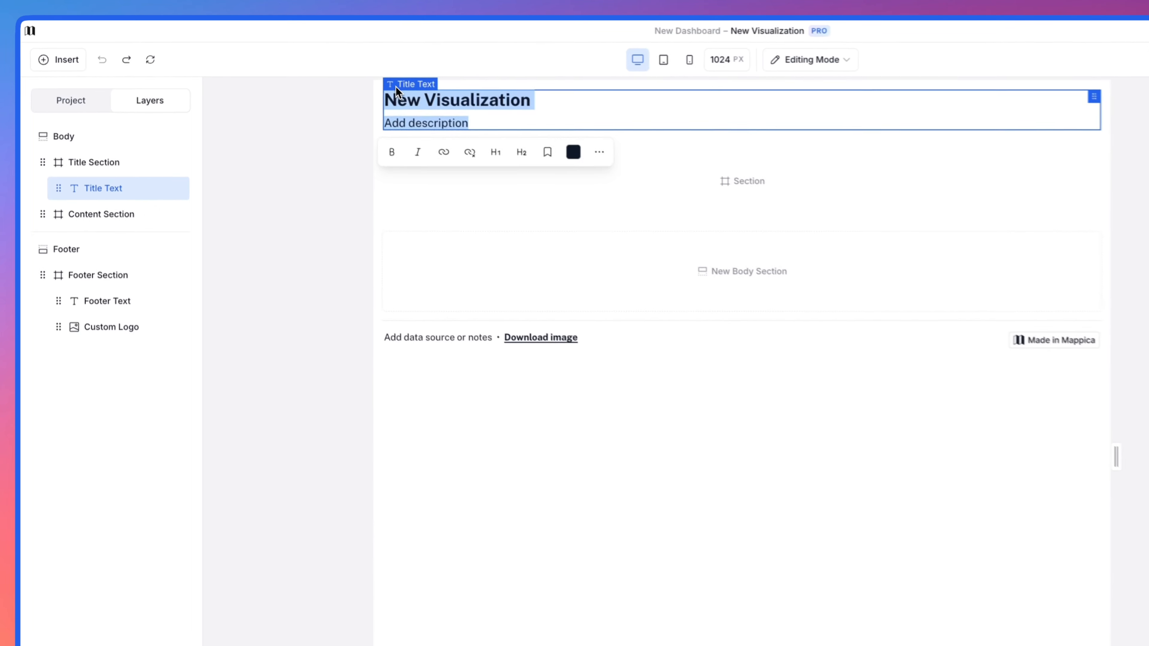
{"action": "type", "text": "Impact Dashboard"}
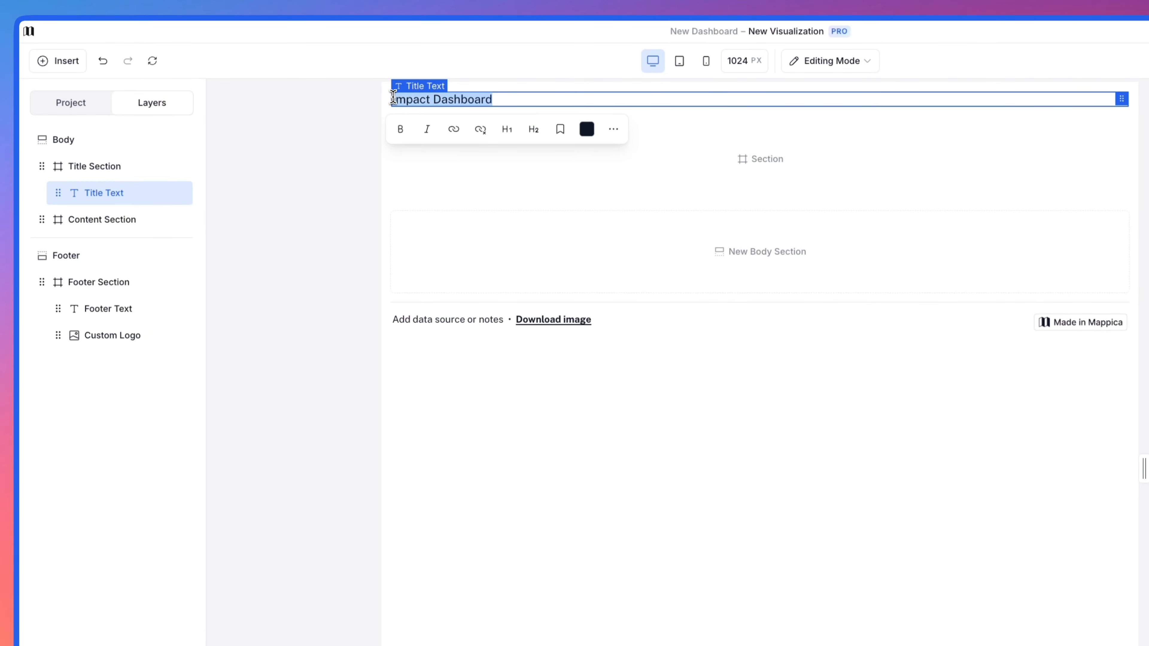
{"action": "left_click", "coordinate": [504, 137]}
Step: Add six empty sections to the visualization's body below the Content Section
{"action": "left_click", "coordinate": [339, 199]}
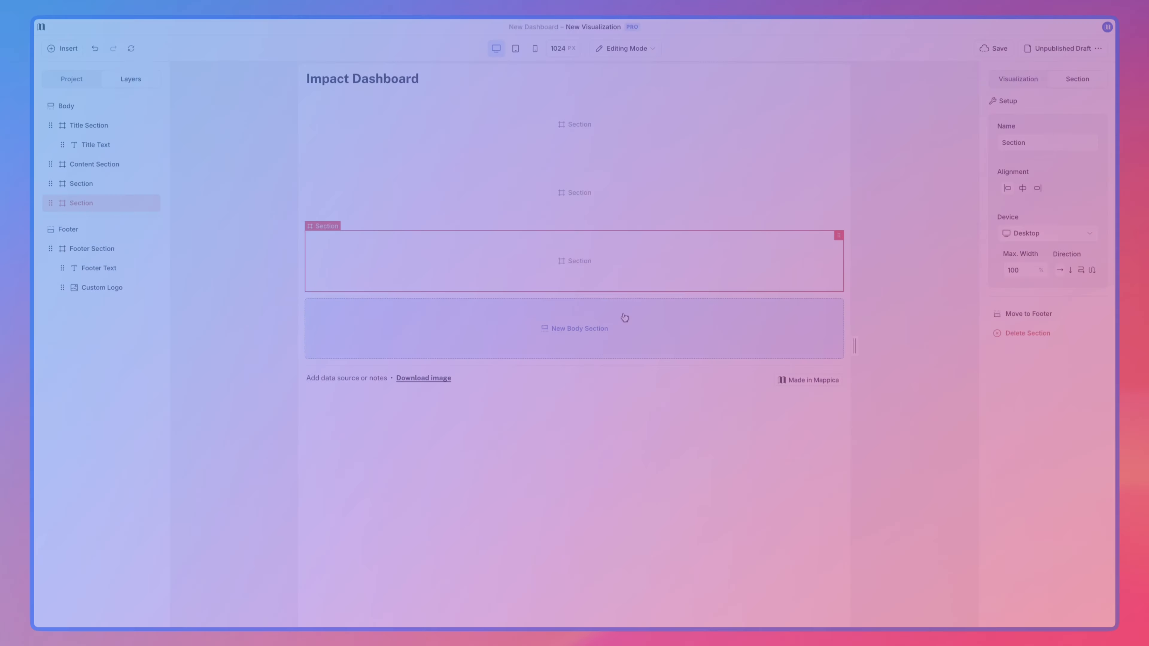
{"action": "left_click", "coordinate": [620, 318]}
{"action": "left_click", "coordinate": [621, 466]}
{"action": "left_click", "coordinate": [621, 515]}
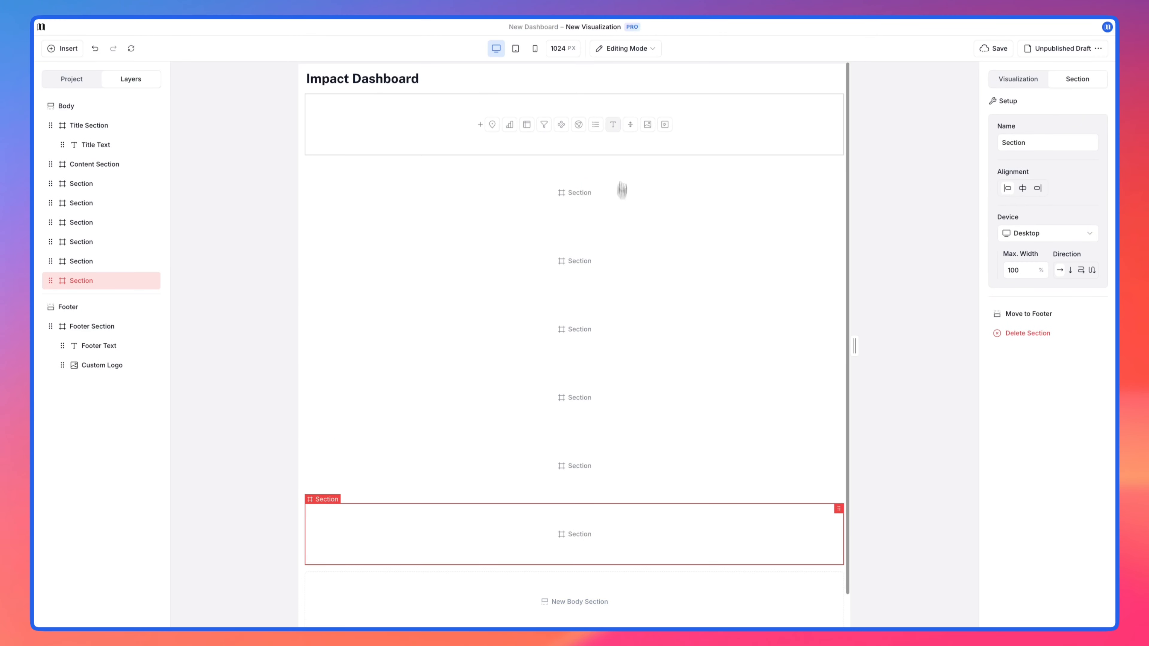
Step: Rename the Content Section "Controls Section" and the first added section below it "Divider Section"
{"action": "left_click", "coordinate": [778, 144]}
{"action": "type", "text": "Controls"}
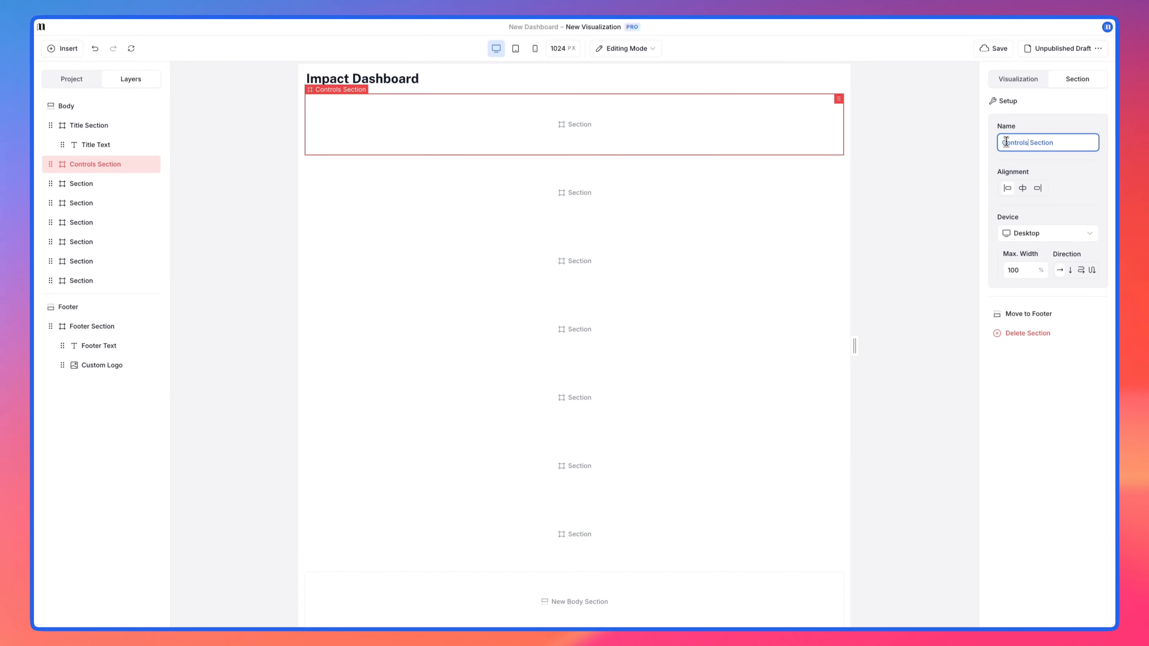
{"action": "left_click", "coordinate": [815, 208]}
{"action": "double_click", "coordinate": [1002, 141]}
Step: Rename the two sections following the Divider Section "Card Section" and "Chart Header Section"
{"action": "left_click", "coordinate": [819, 254]}
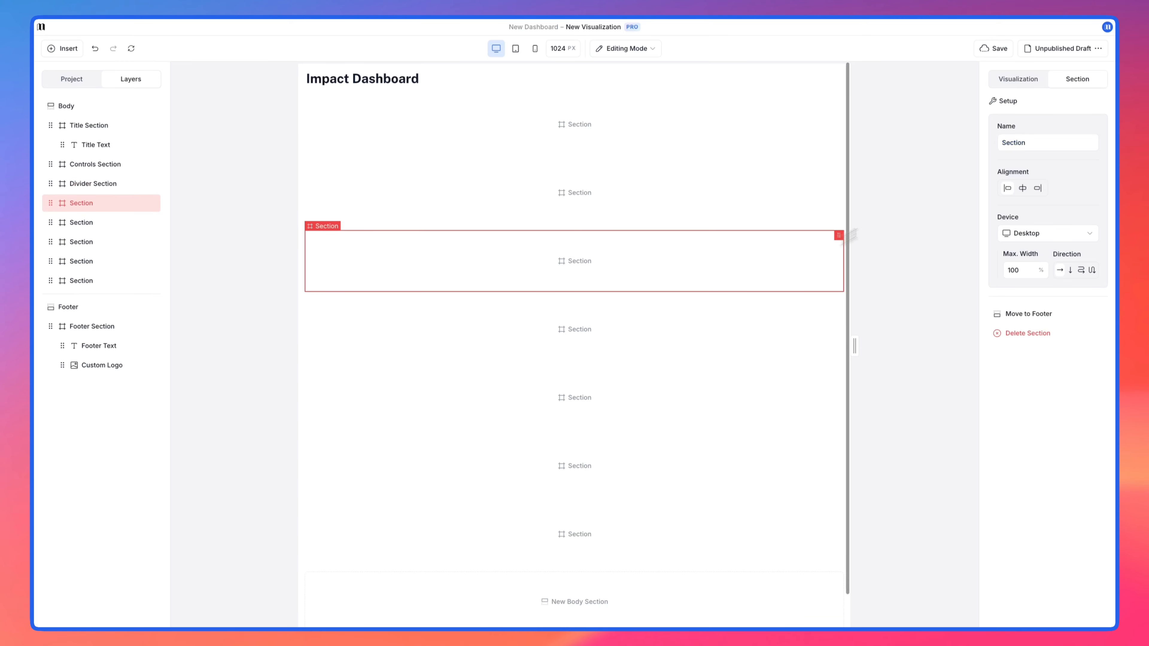
{"action": "left_click", "coordinate": [1001, 143]}
{"action": "type", "text": "Card"}
{"action": "left_click", "coordinate": [788, 313]}
{"action": "left_click", "coordinate": [1002, 143]}
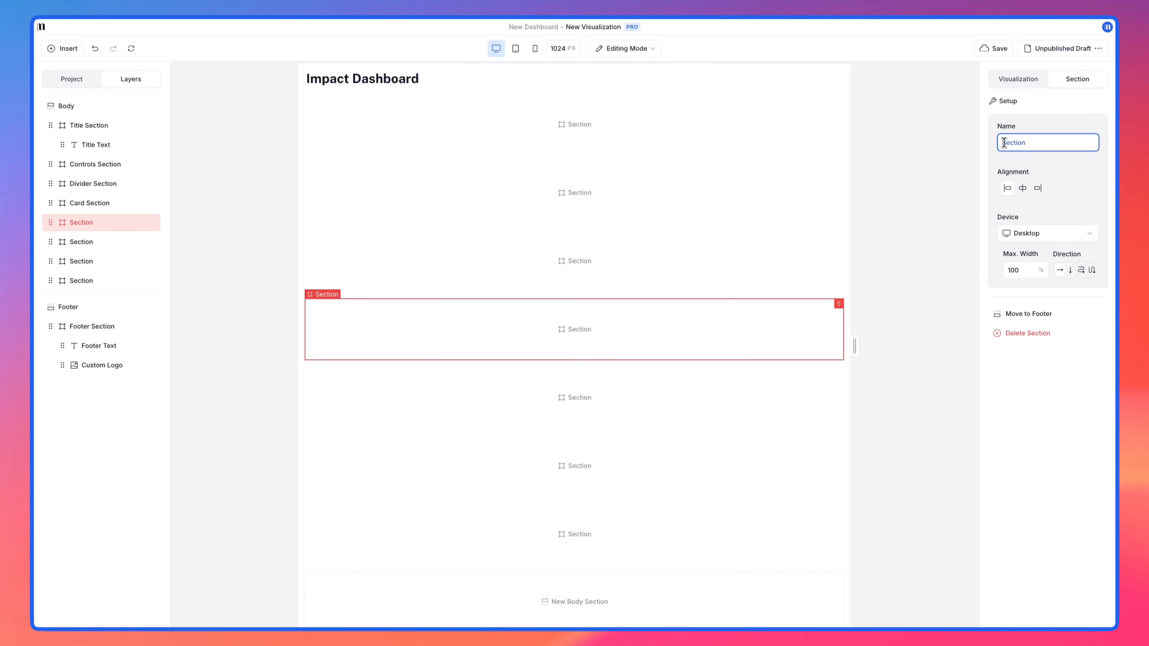
{"action": "type", "text": "Chart Header"}
Step: Rename the two sections following the Chart Header Section "Chart Section" and "Map/Table Header Section"
{"action": "left_click", "coordinate": [814, 380]}
{"action": "left_click", "coordinate": [1003, 143]}
{"action": "type", "text": "Chart"}
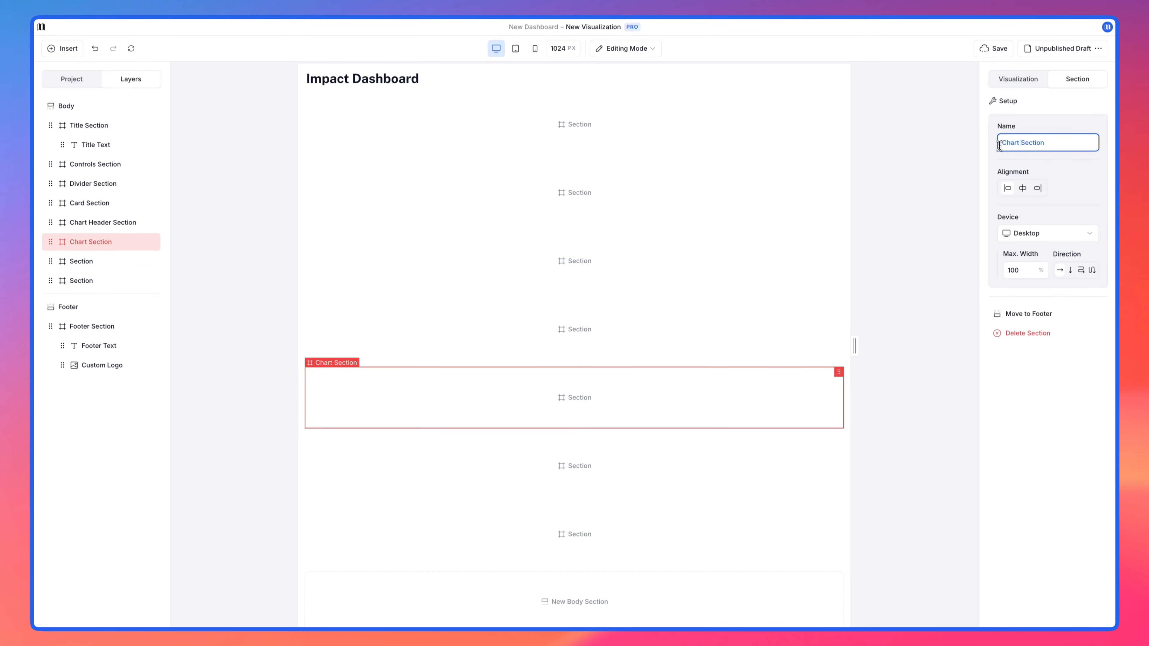
{"action": "left_click", "coordinate": [818, 448]}
{"action": "left_click", "coordinate": [1002, 142]}
{"action": "type", "text": "Map/Table Header"}
Step: Rename the last body section "Map/Table Section"
{"action": "left_click", "coordinate": [814, 520]}
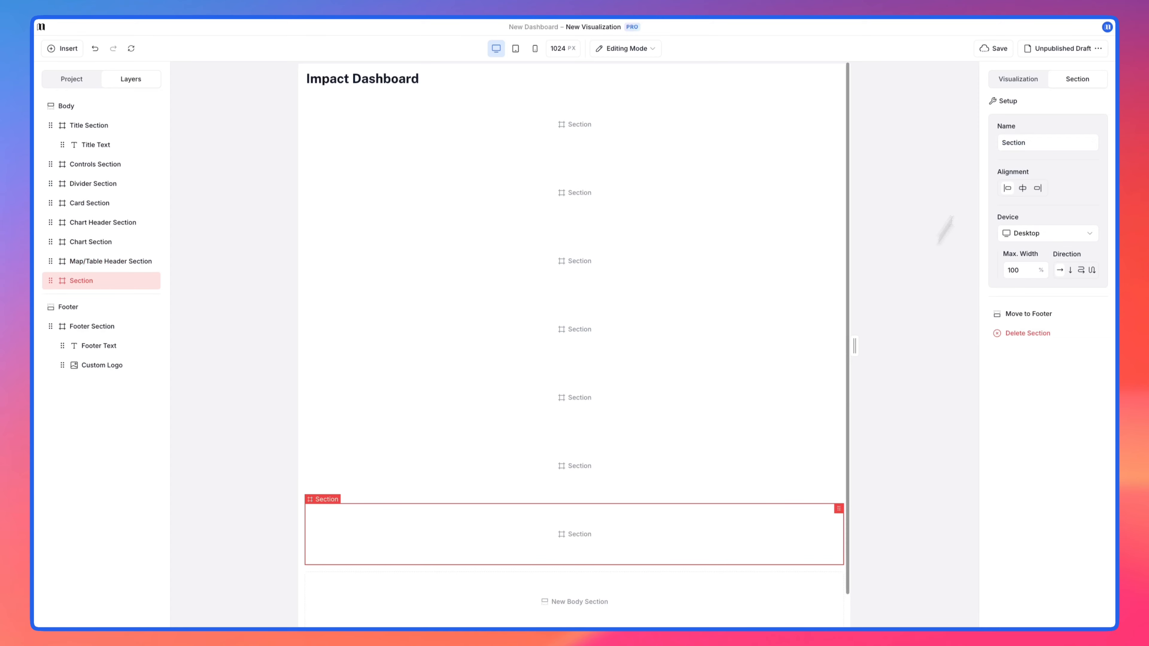
{"action": "left_click", "coordinate": [1002, 142]}
{"action": "type", "text": "Map/Table"}
Step: Insert the text "Participants Served" in the Chart Header Section and format it as an H2 heading
{"action": "left_click", "coordinate": [381, 320]}
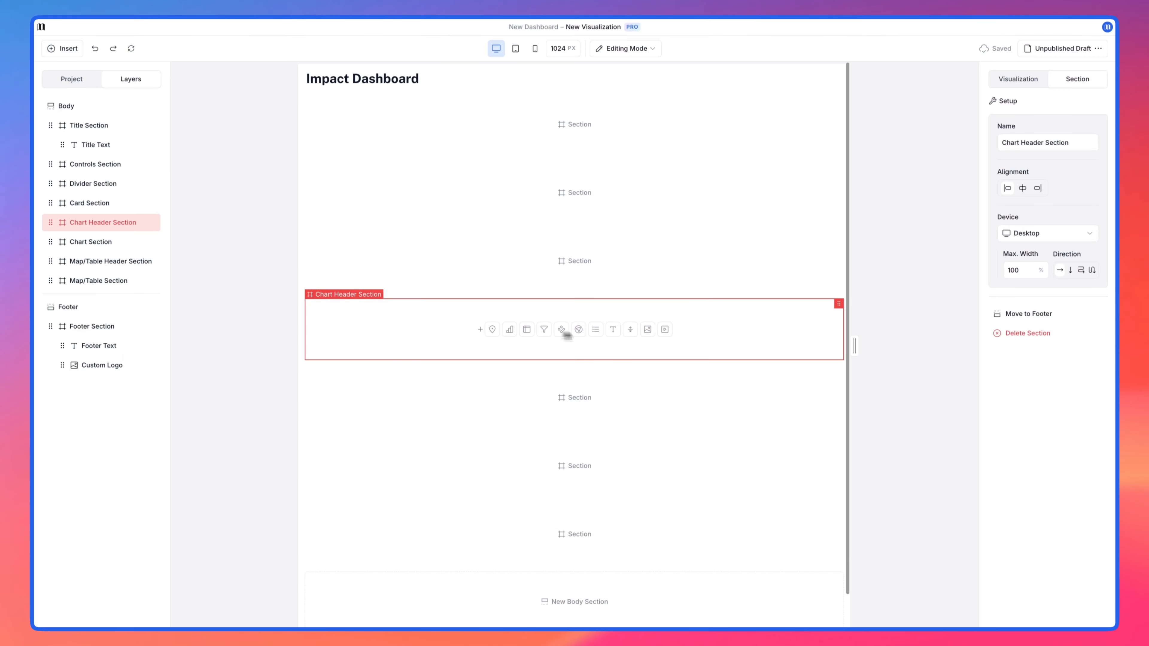
{"action": "left_click", "coordinate": [612, 332]}
{"action": "type", "text": "Participant"}
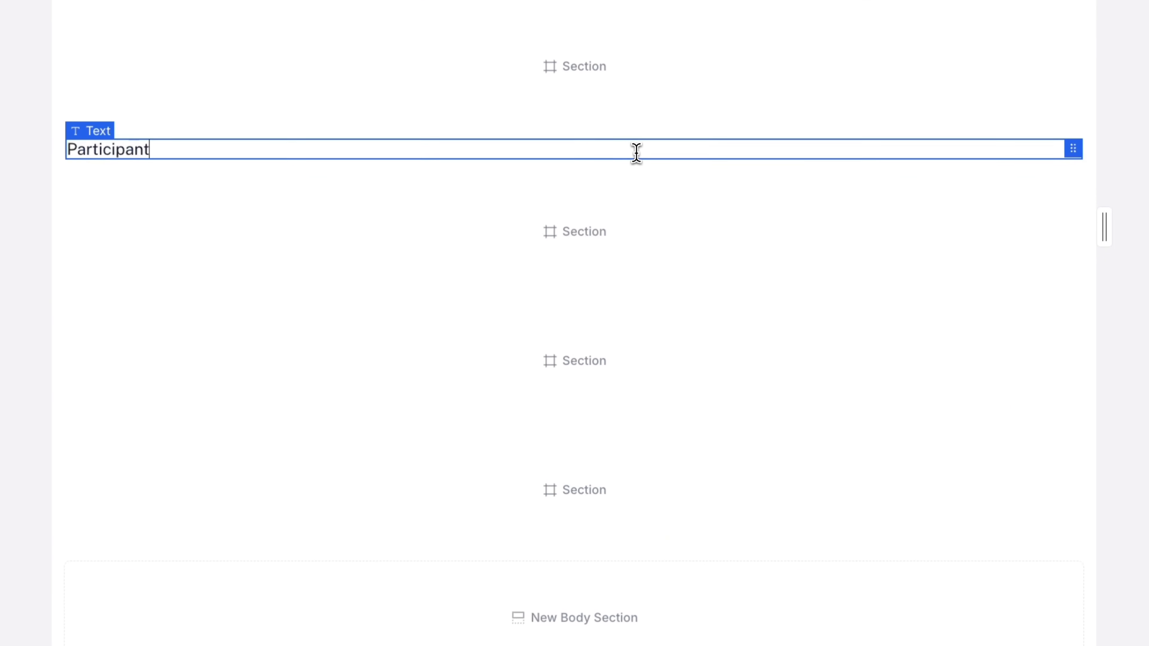
{"action": "type", "text": "s Served"}
{"action": "key", "text": "super+a"}
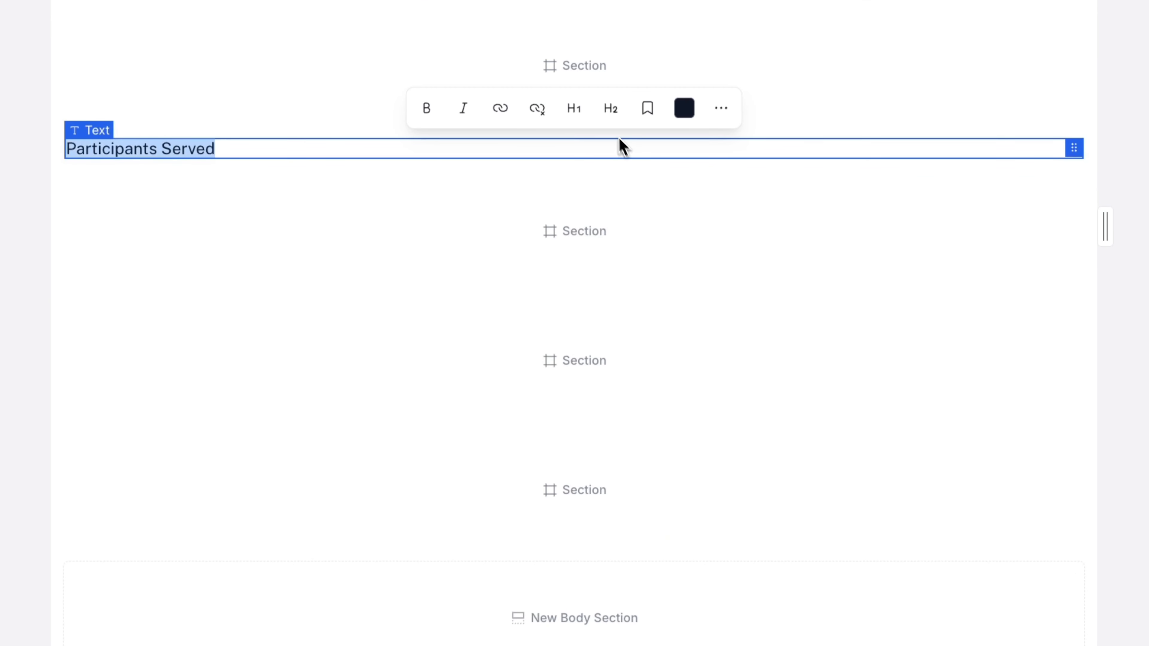
{"action": "left_click", "coordinate": [611, 108]}
Step: Insert the text "Regional Breakdown" in the Map/Table Header Section and format it as an H2 heading
{"action": "left_click", "coordinate": [477, 348]}
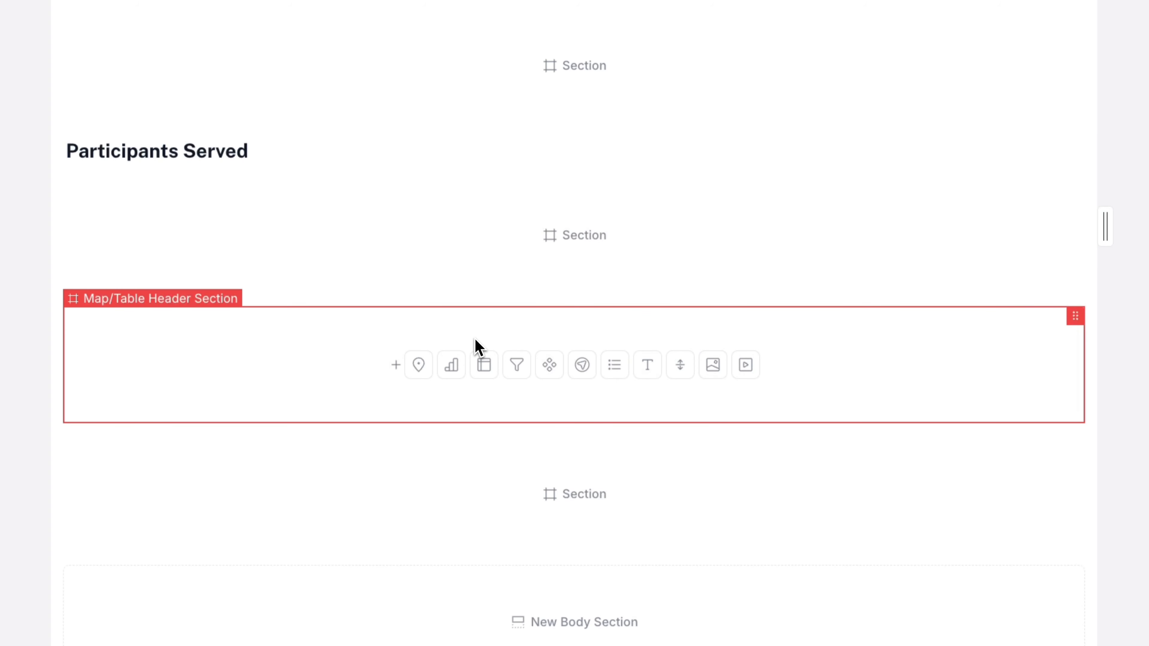
{"action": "left_click", "coordinate": [646, 366]}
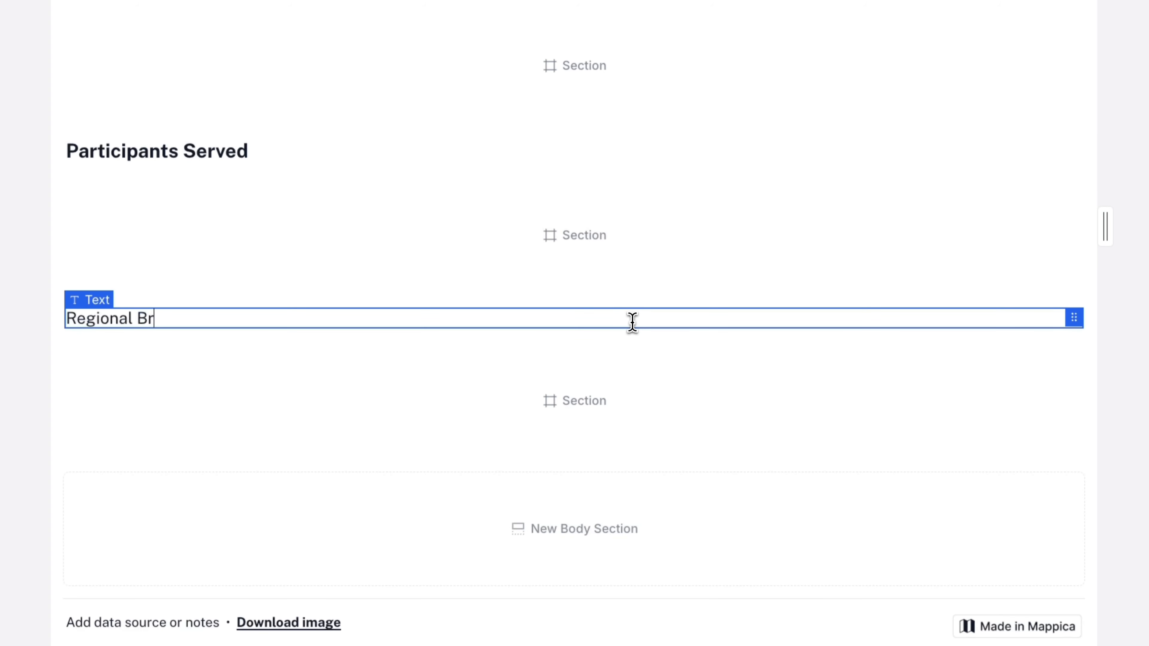
{"action": "left_click_drag", "start_coordinate": [337, 318], "coordinate": [46, 321]}
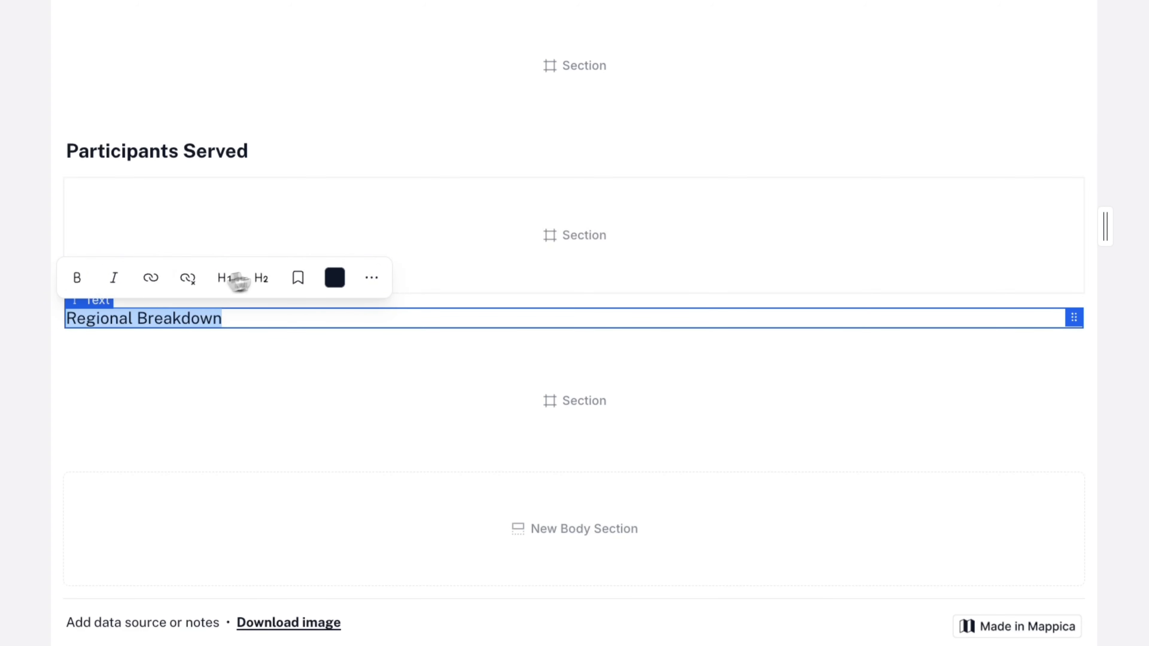
{"action": "left_click", "coordinate": [260, 277]}
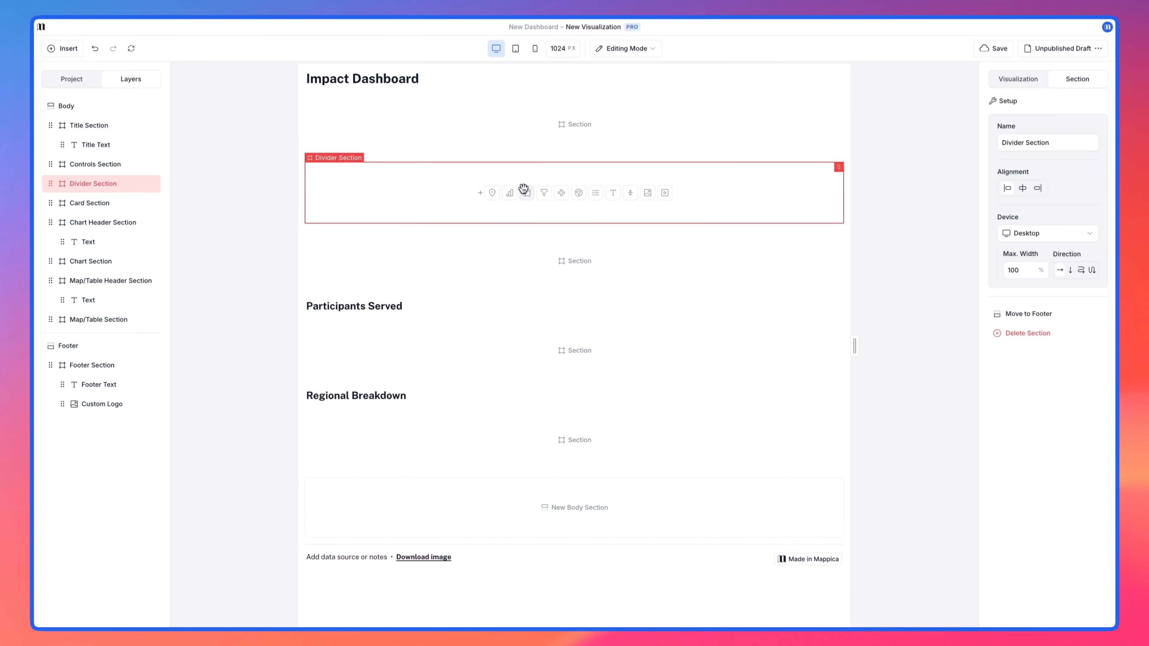
Step: Insert a divider in the Divider Section and set its top and bottom margins to 0 px
{"action": "left_click", "coordinate": [630, 194]}
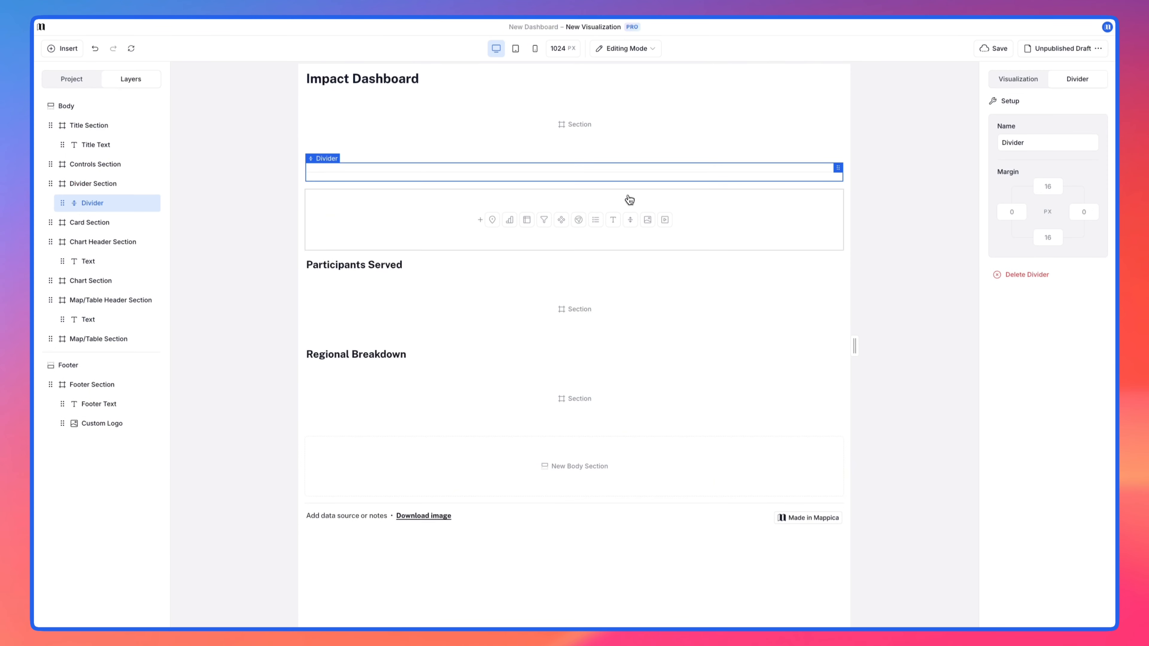
{"action": "type", "text": "0"}
{"action": "key", "text": "Tab"}
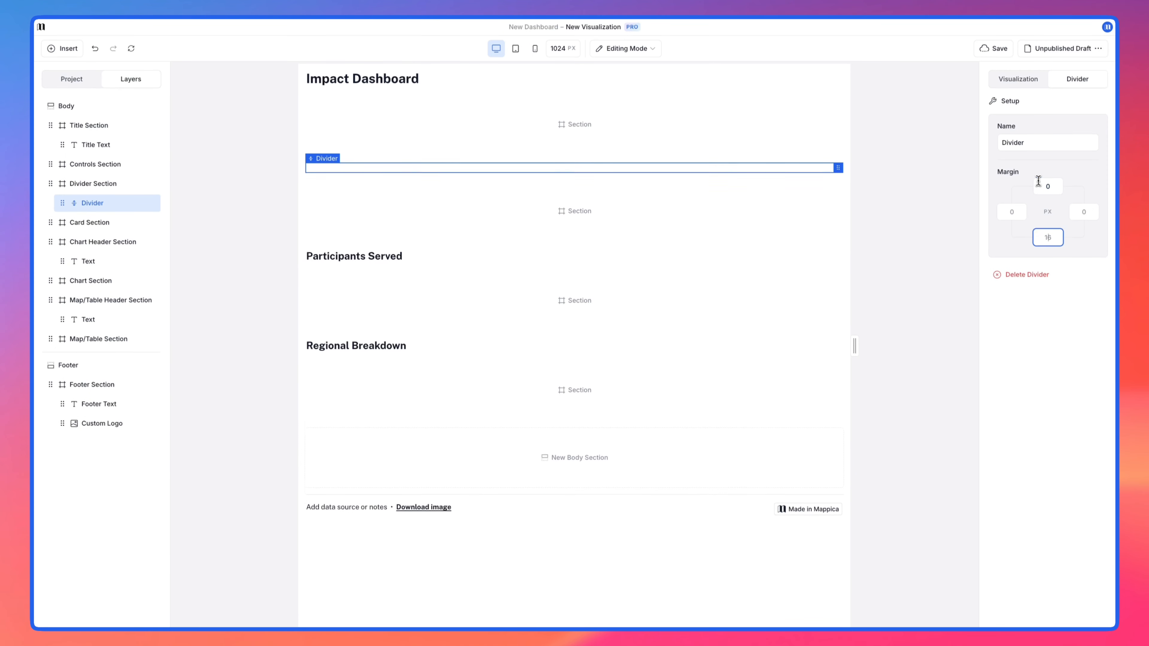
{"action": "type", "text": "0"}
{"action": "key", "text": "Tab"}
{"action": "left_click", "coordinate": [937, 181]}
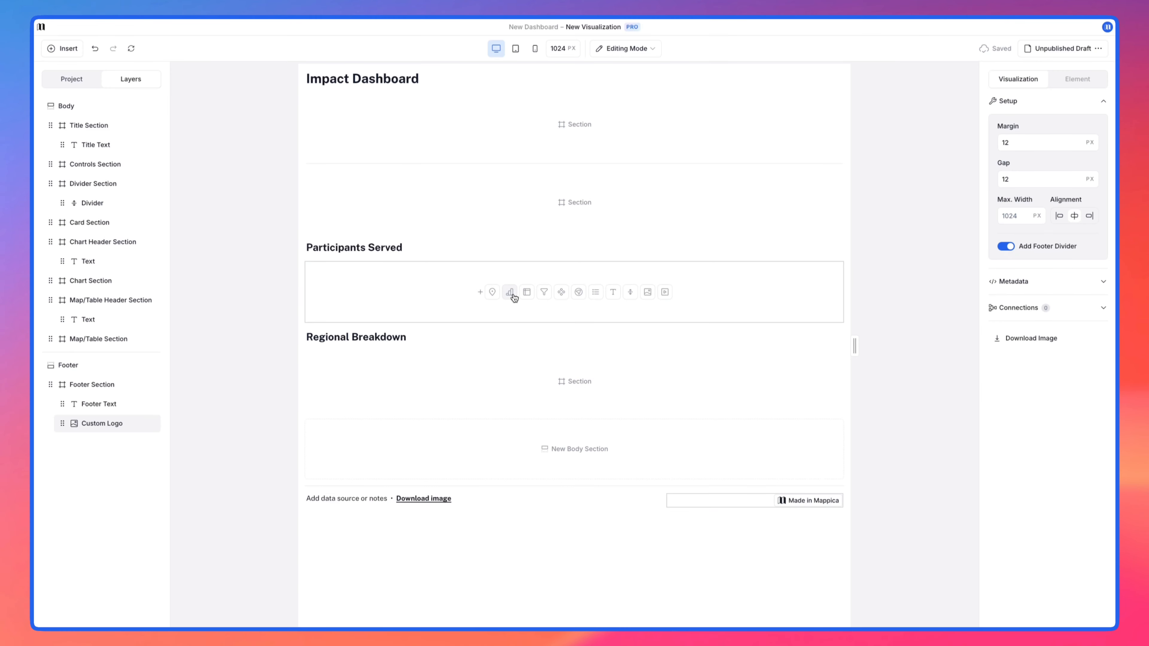
Step: Add a chart to the Chart Section and set its type to Stacked Columns
{"action": "left_click", "coordinate": [510, 293]}
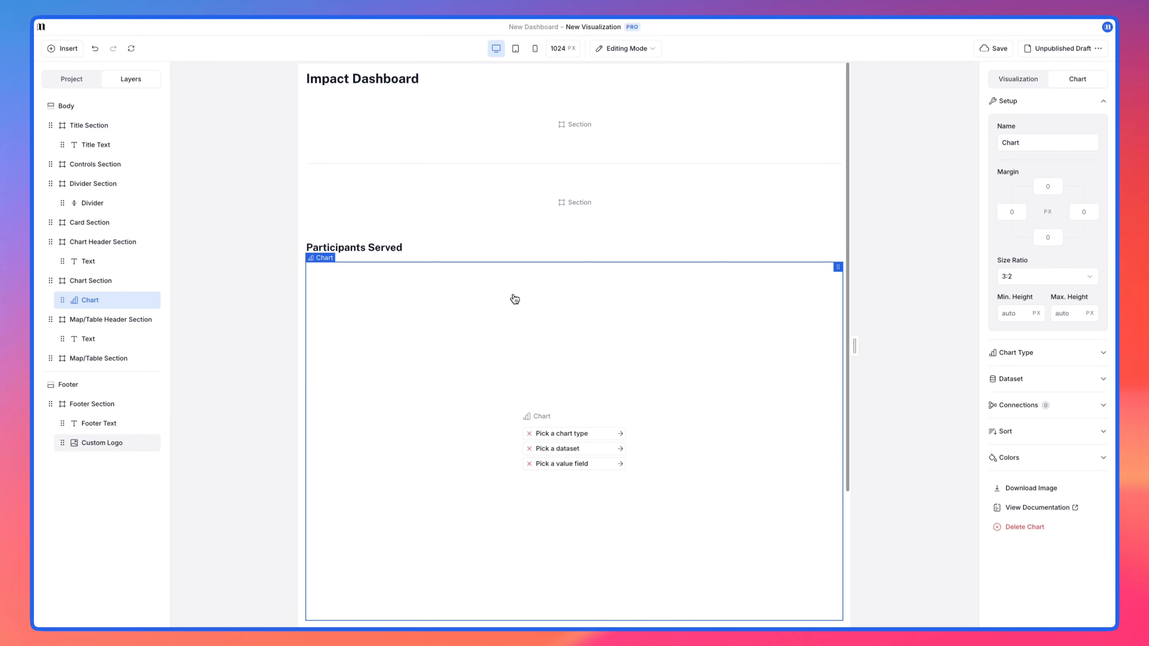
{"action": "scroll", "coordinate": [514, 298], "scroll_direction": "down", "scroll_amount": 4}
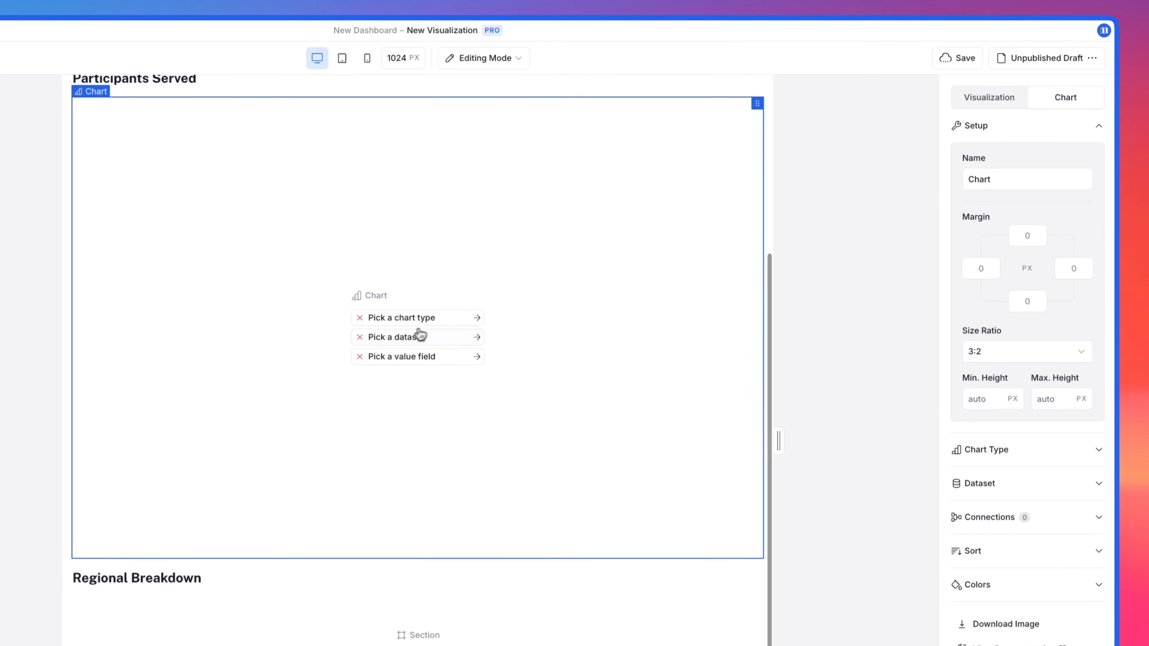
{"action": "left_click", "coordinate": [583, 435]}
{"action": "left_click", "coordinate": [1018, 307]}
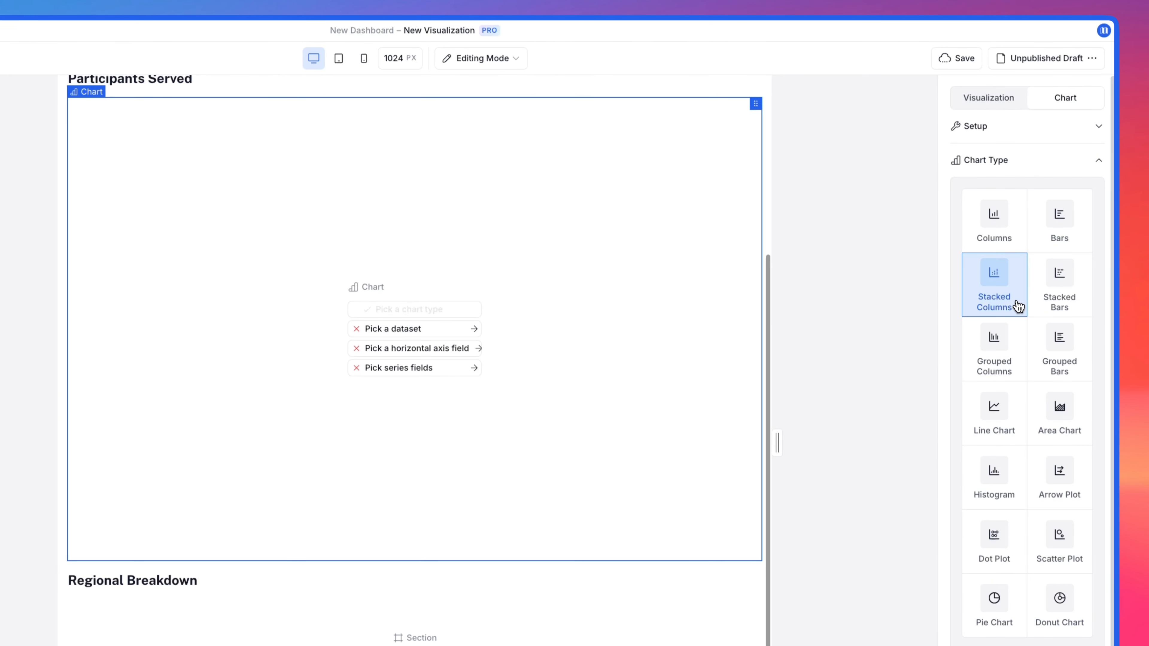
Step: Assign the Impact Data dataset to the chart and use Date as its horizontal axis field
{"action": "left_click", "coordinate": [455, 329]}
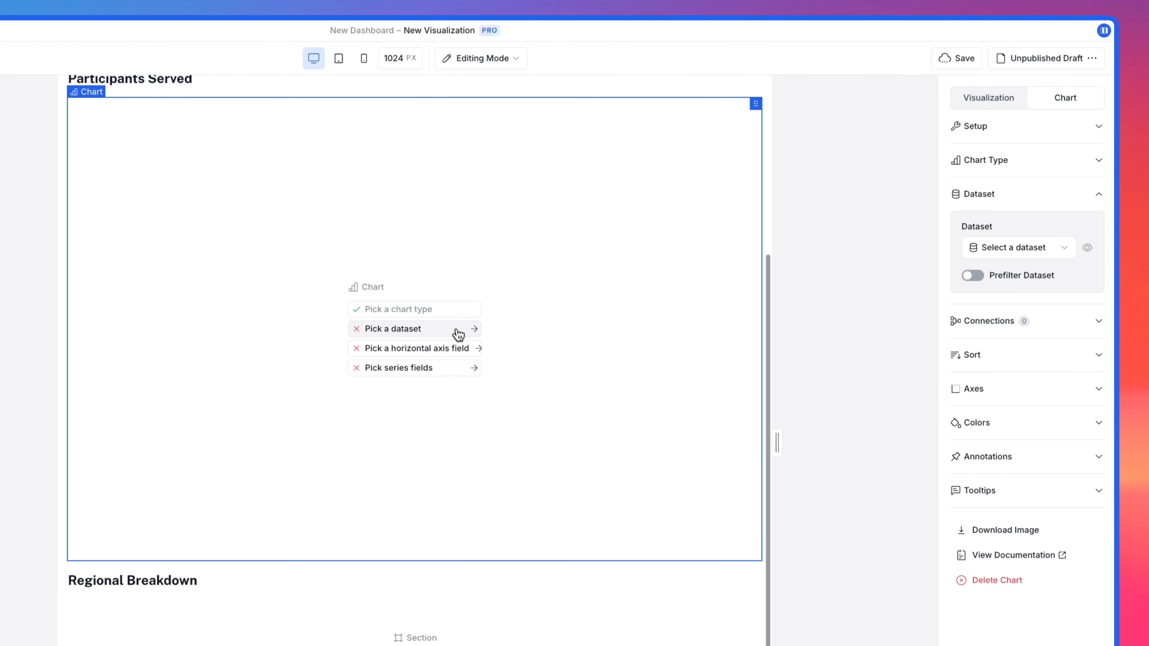
{"action": "left_click", "coordinate": [1055, 248]}
{"action": "left_click", "coordinate": [1033, 304]}
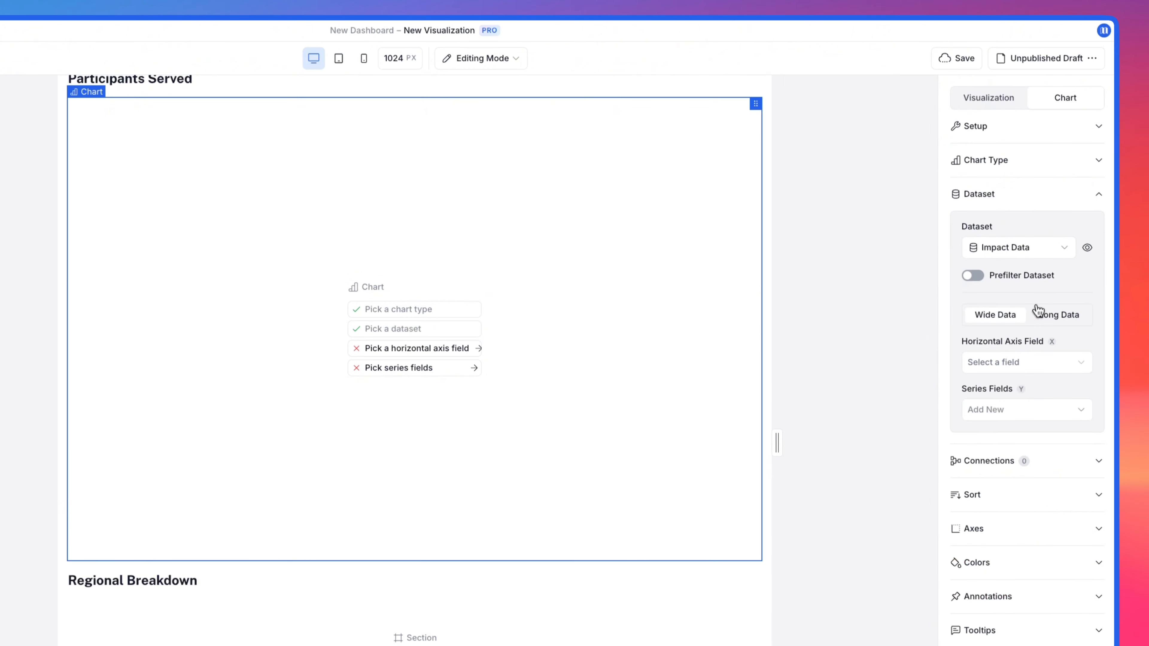
{"action": "left_click", "coordinate": [1020, 364]}
{"action": "left_click", "coordinate": [1017, 389]}
Step: Add Adults, Children and Seniors as the chart's series fields
{"action": "left_click", "coordinate": [1016, 411]}
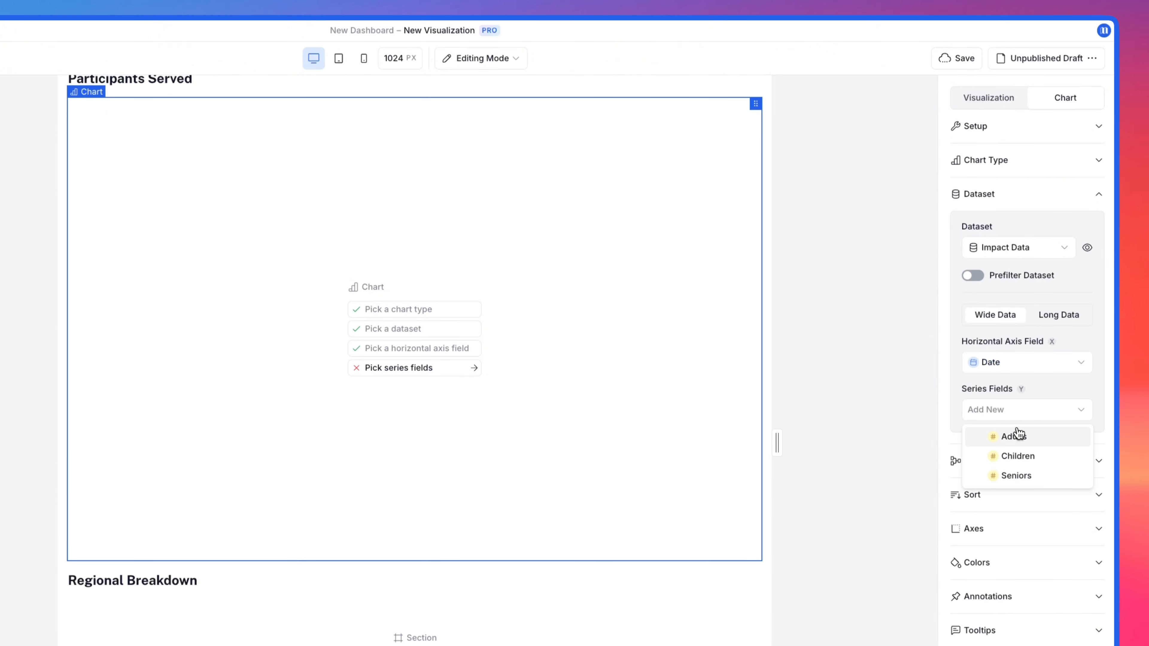
{"action": "left_click", "coordinate": [1017, 435]}
{"action": "left_click", "coordinate": [1018, 437]}
{"action": "left_click", "coordinate": [1017, 483]}
{"action": "left_click", "coordinate": [1018, 470]}
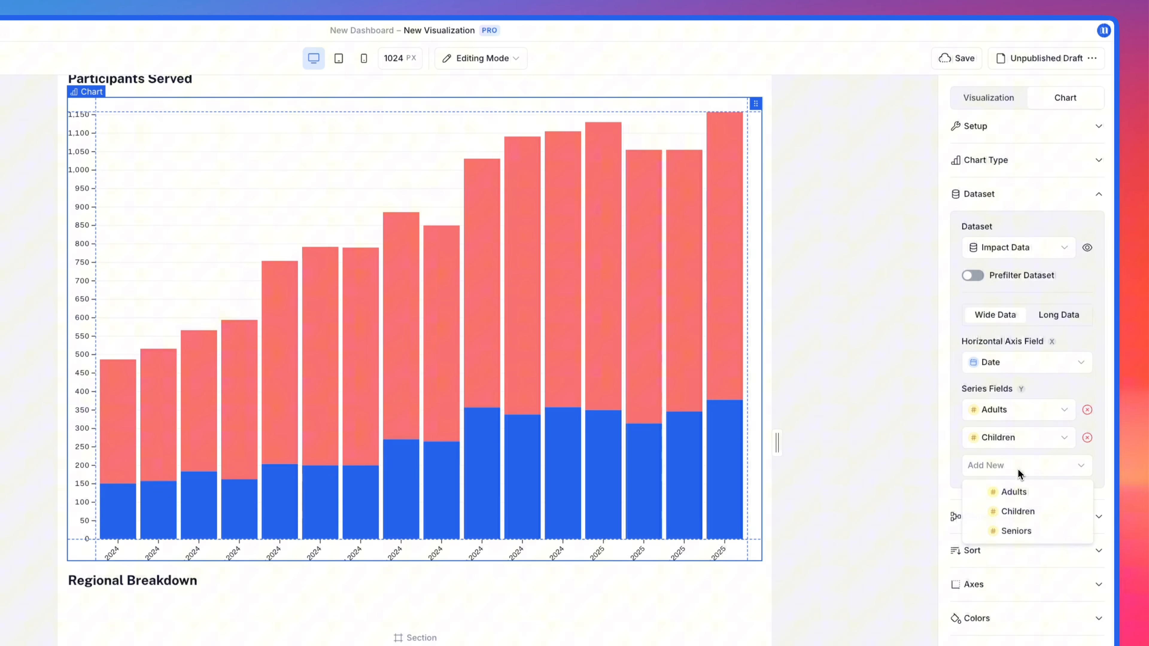
{"action": "left_click", "coordinate": [1018, 529]}
Step: Widen the chart's bottom margin to 68 px and its left margin to 46 px so the axis labels fit
{"action": "left_click", "coordinate": [977, 127]}
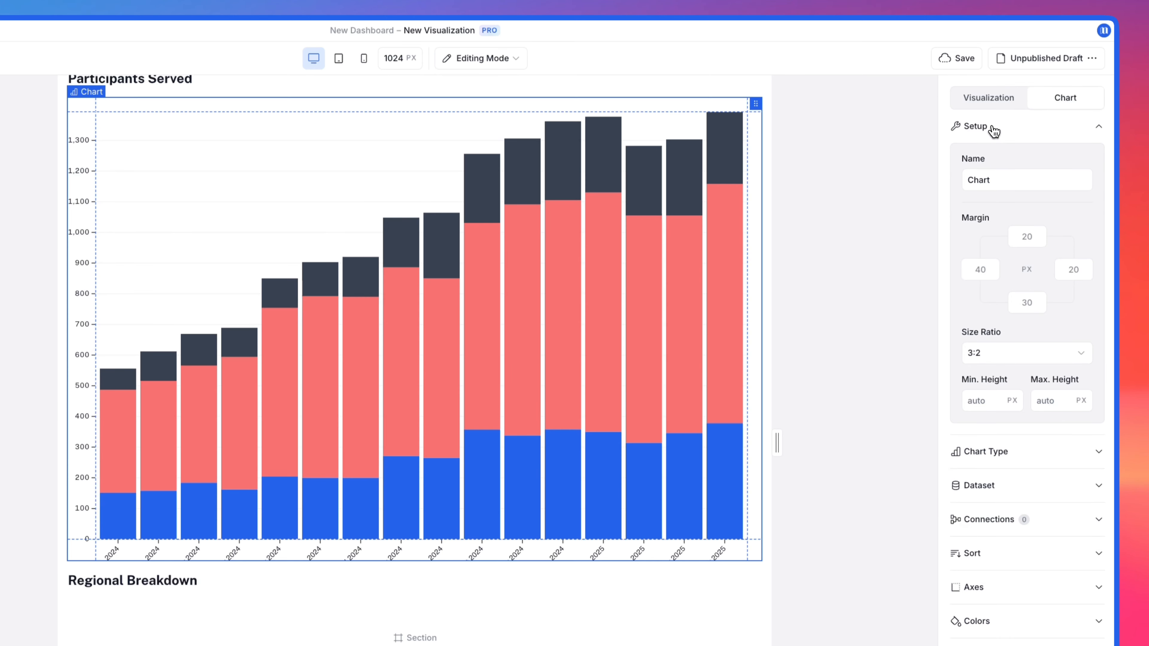
{"action": "left_click_drag", "start_coordinate": [716, 539], "coordinate": [721, 512]}
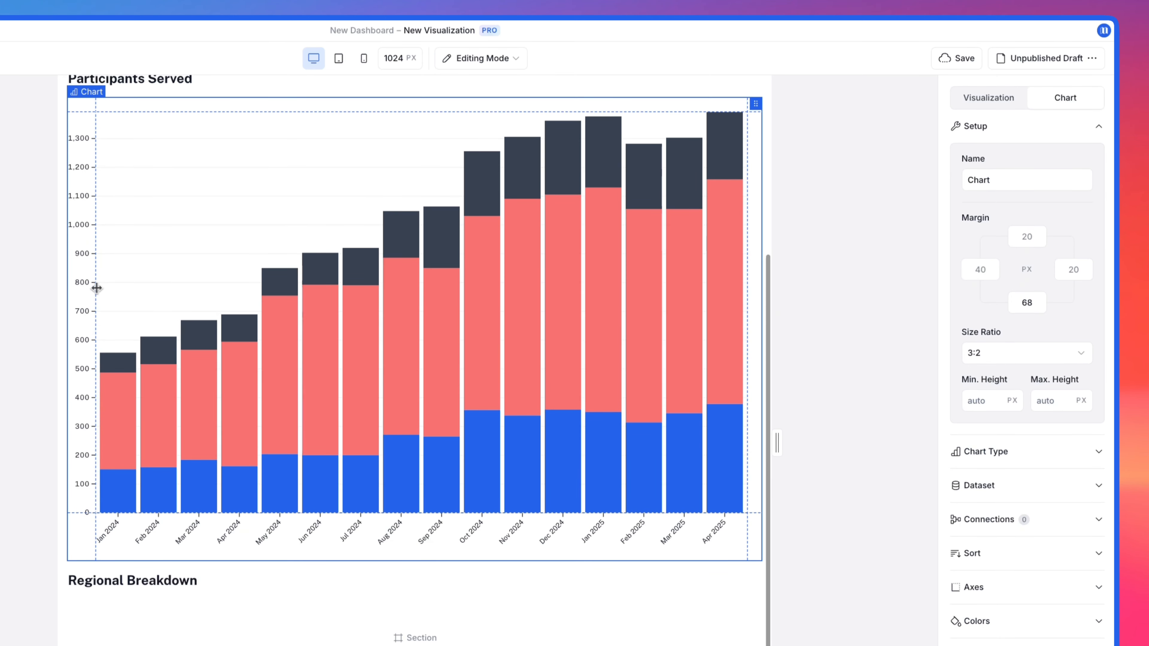
{"action": "left_click_drag", "start_coordinate": [97, 288], "coordinate": [100, 288]}
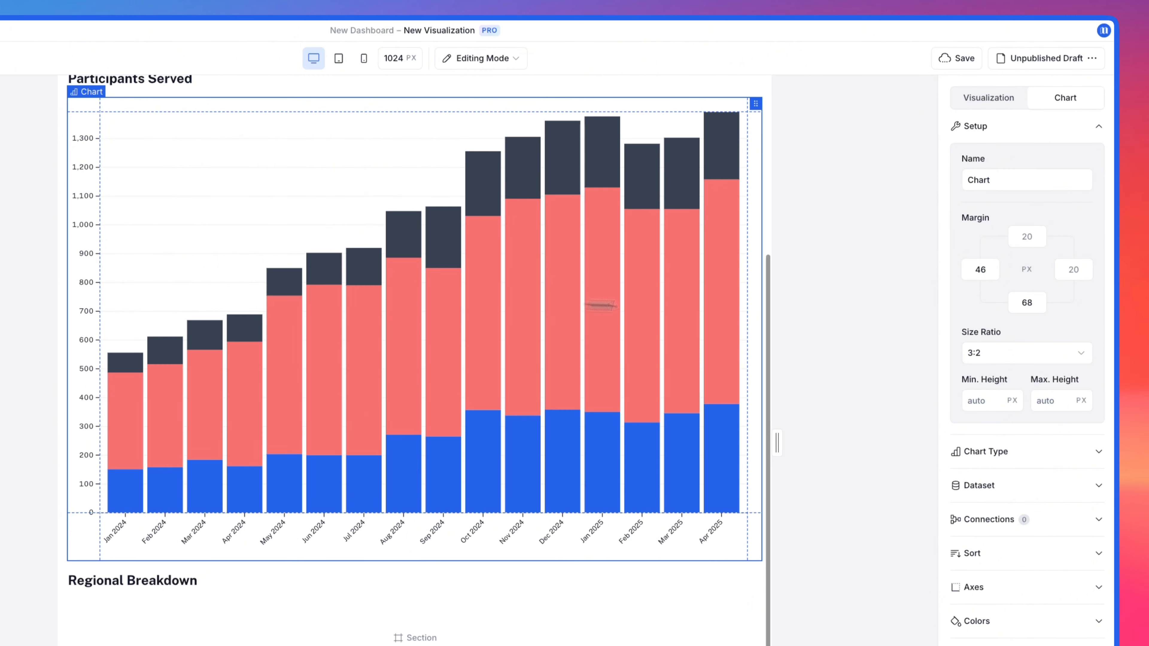
Step: Set the chart's size ratio to 16:9 and its maximum height to 350 px
{"action": "left_click", "coordinate": [1001, 347]}
{"action": "left_click", "coordinate": [1012, 420]}
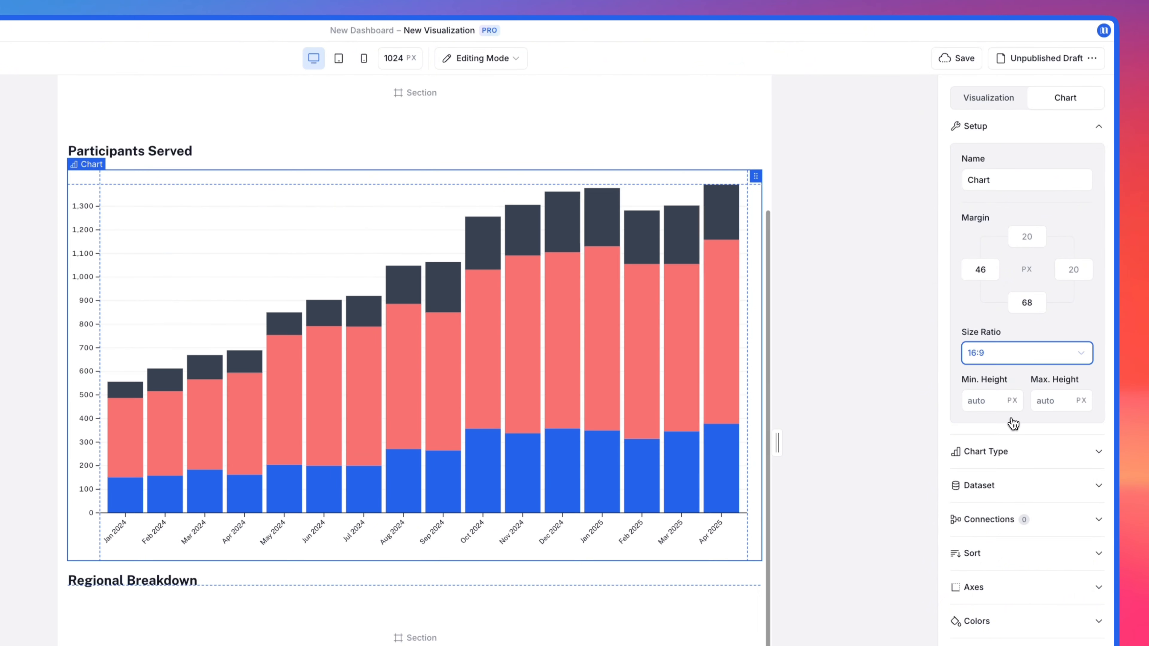
{"action": "left_click", "coordinate": [1037, 401]}
{"action": "type", "text": "350"}
Step: Recolor the chart's Children series to light blue #93c5fd and the Seniors series to red #f87171
{"action": "left_click", "coordinate": [987, 625]}
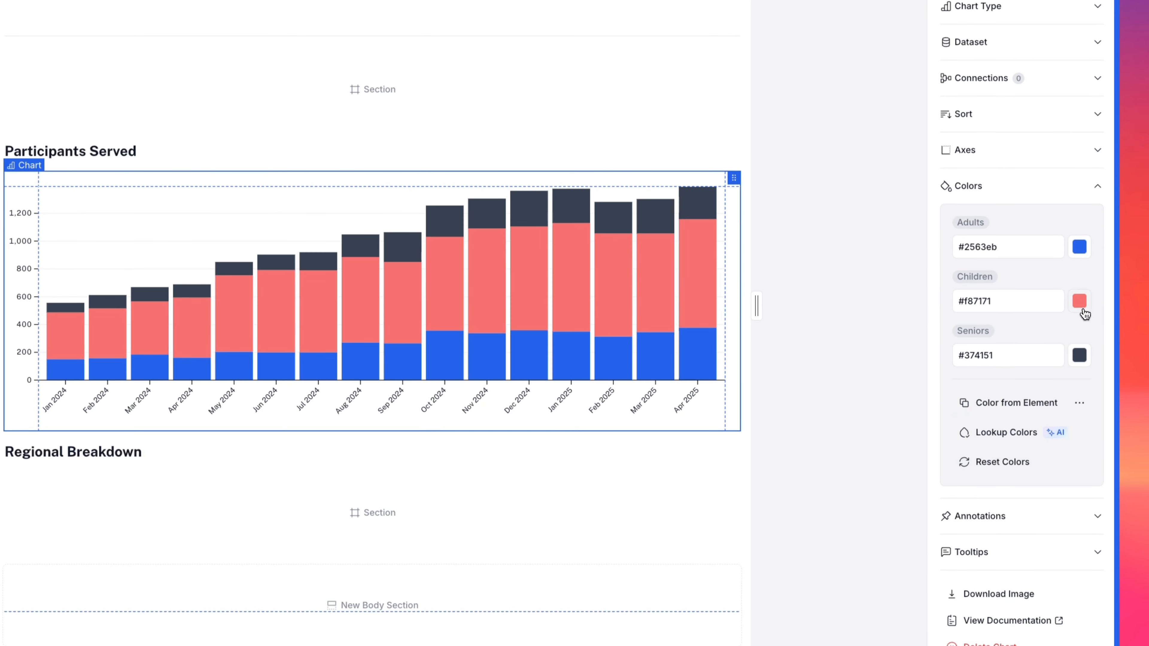
{"action": "left_click", "coordinate": [1079, 301]}
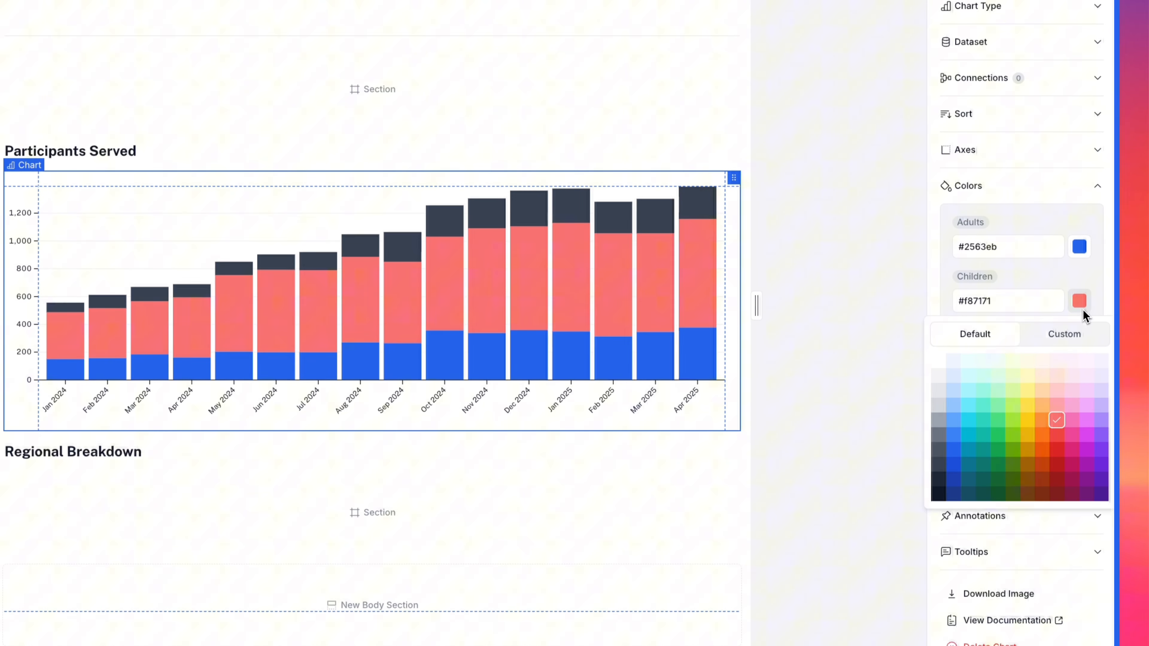
{"action": "left_click", "coordinate": [962, 409]}
{"action": "left_click", "coordinate": [1078, 355]}
{"action": "left_click", "coordinate": [1064, 482]}
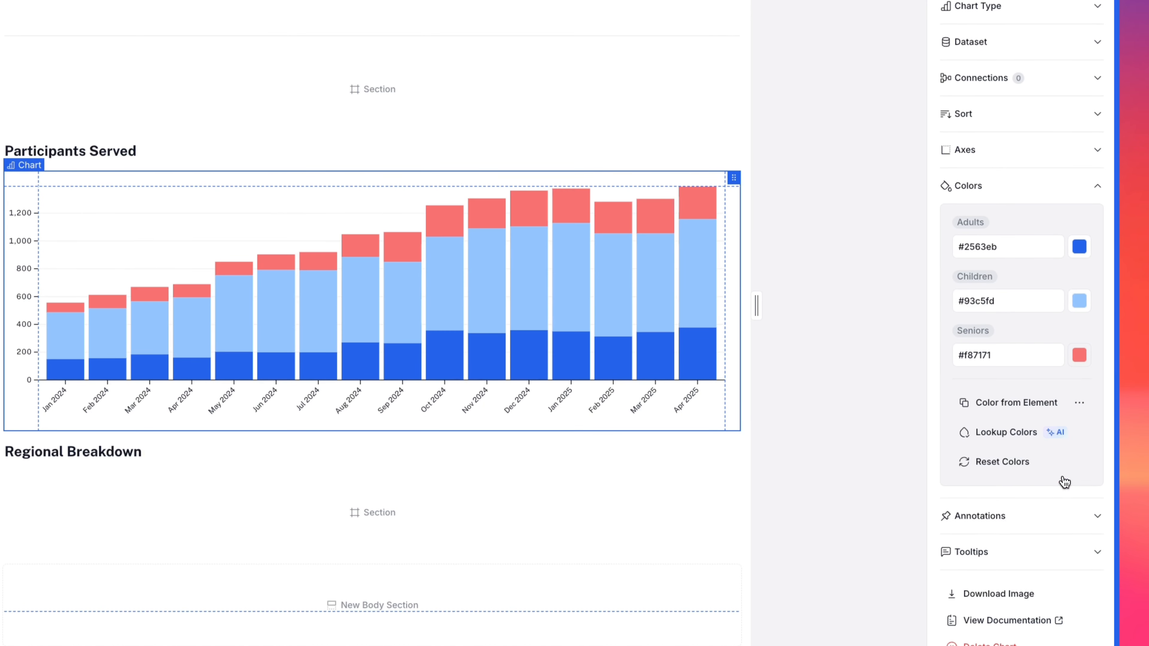
Step: Enable the tooltip display for the Participants Served chart and deselect the chart
{"action": "left_click", "coordinate": [1045, 548]}
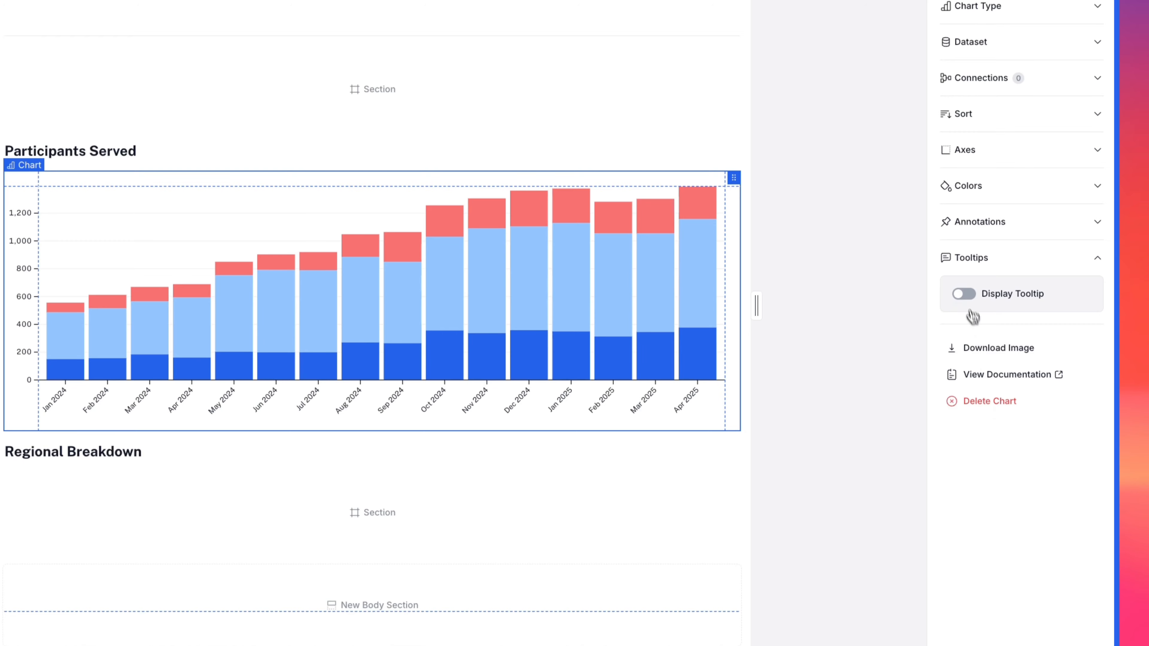
{"action": "left_click", "coordinate": [963, 294]}
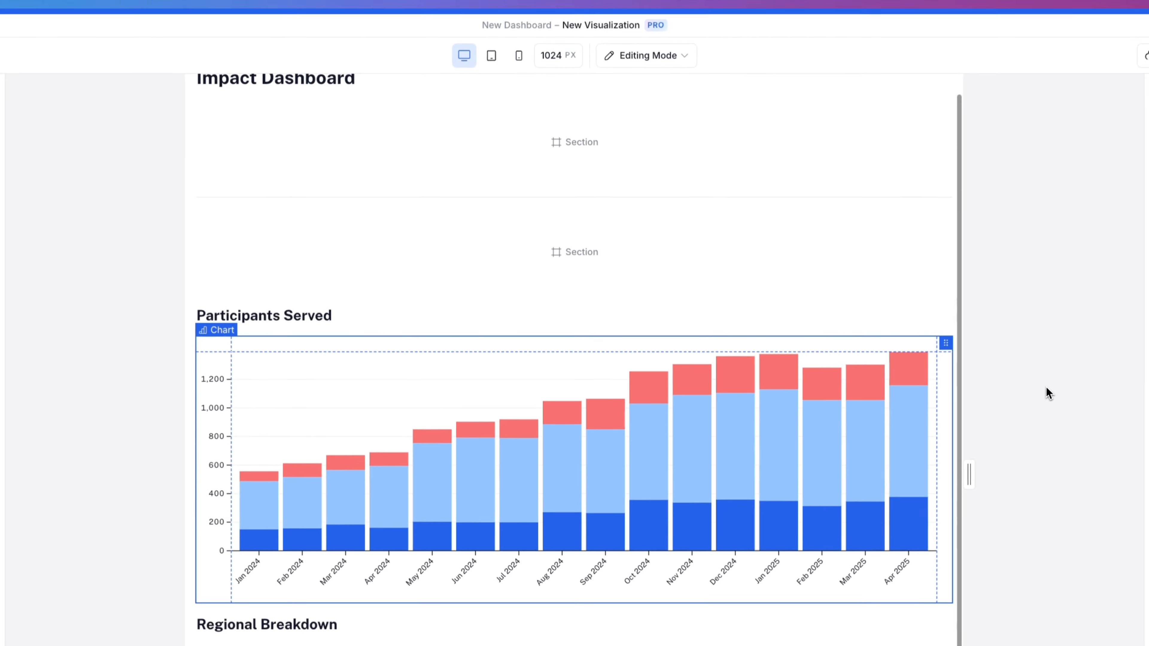
{"action": "left_click", "coordinate": [1130, 209]}
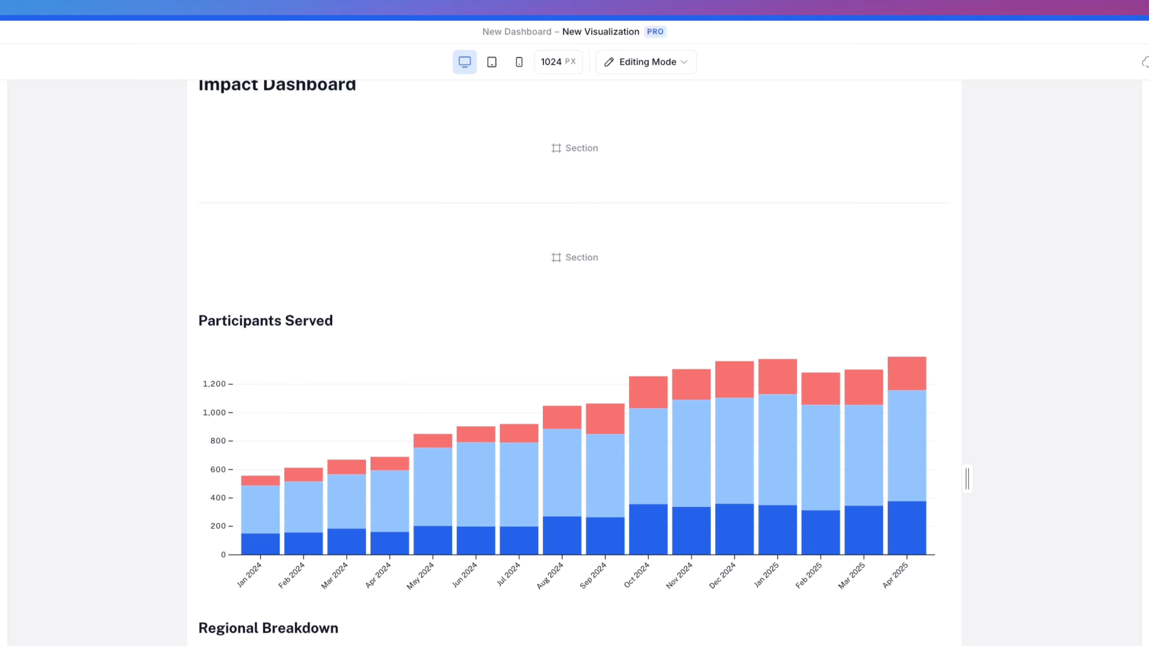
Step: Insert a filter in the empty section below the Impact Dashboard title and set its display style to Checkbox
{"action": "mouse_move", "coordinate": [532, 149]}
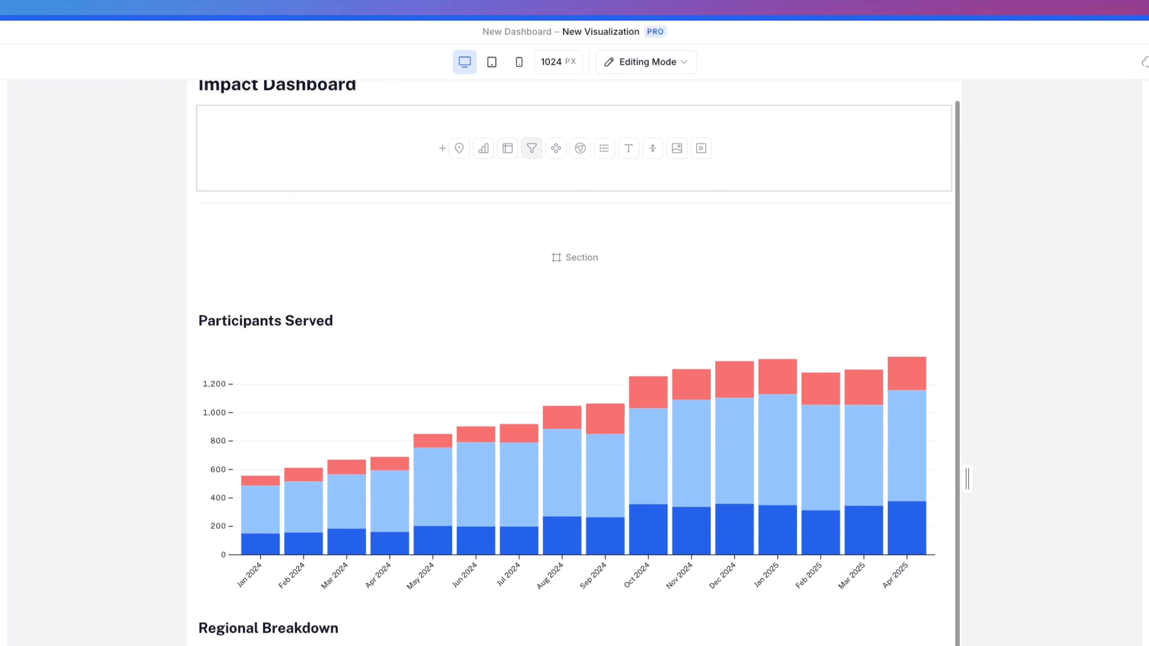
{"action": "left_click", "coordinate": [531, 148]}
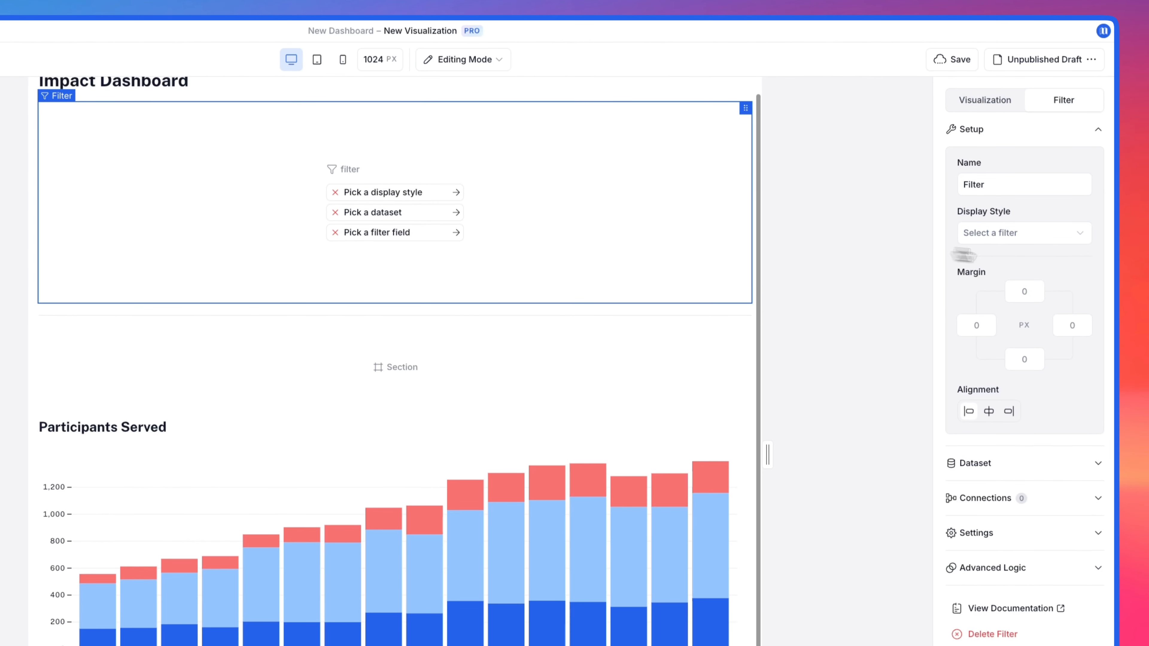
{"action": "left_click", "coordinate": [1050, 238]}
{"action": "left_click", "coordinate": [1050, 257]}
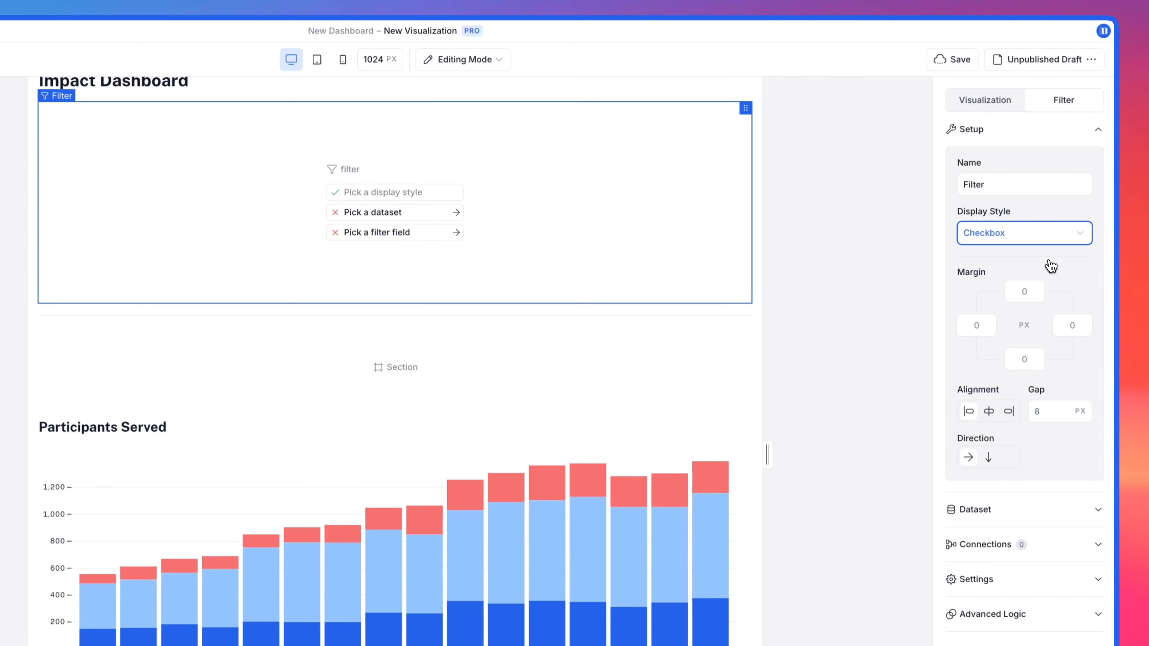
Step: Assign the Impact Data dataset to the filter and choose Region as its filter field
{"action": "left_click", "coordinate": [1022, 509]}
{"action": "left_click", "coordinate": [1008, 219]}
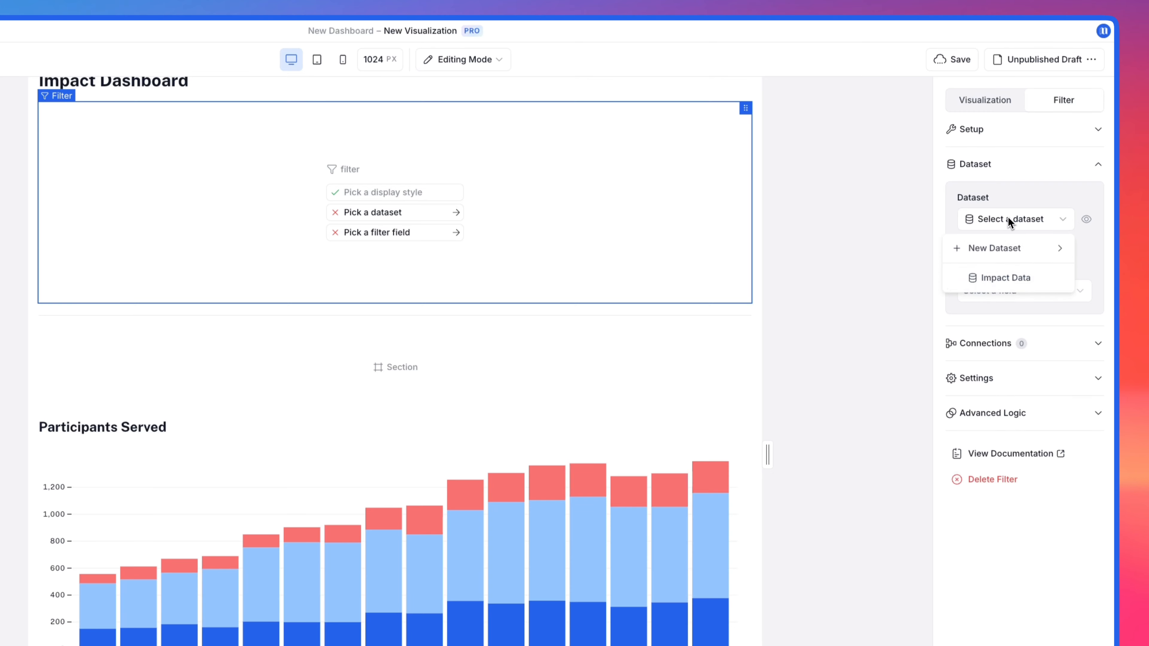
{"action": "left_click", "coordinate": [1010, 276]}
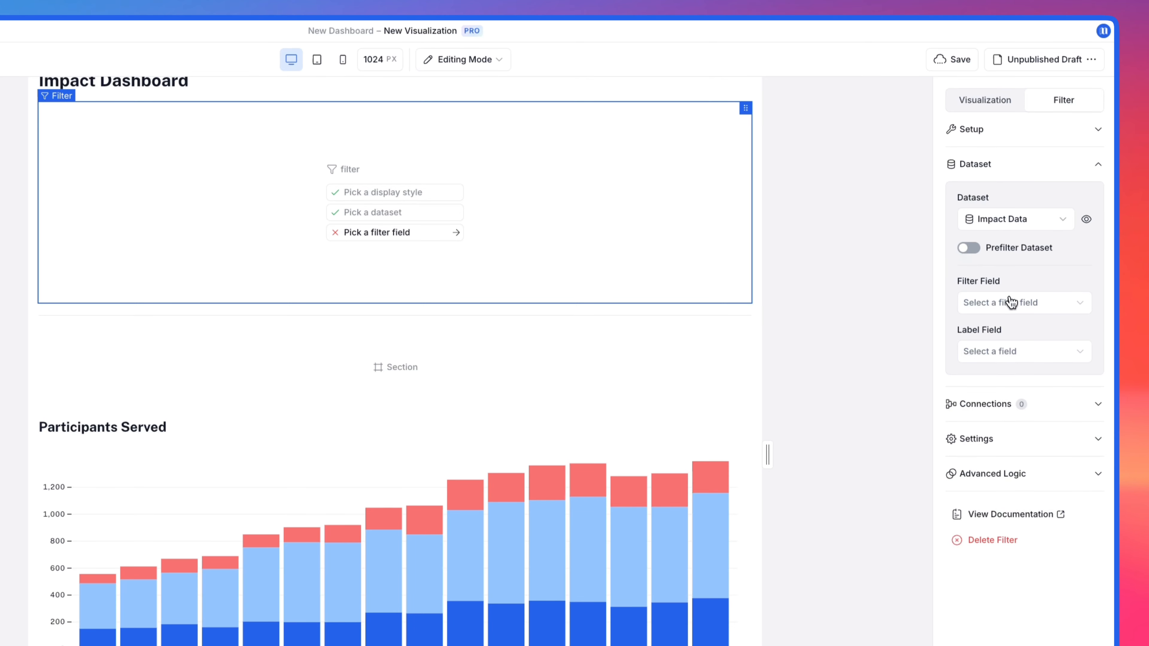
{"action": "left_click", "coordinate": [1011, 302]}
{"action": "left_click", "coordinate": [1011, 351]}
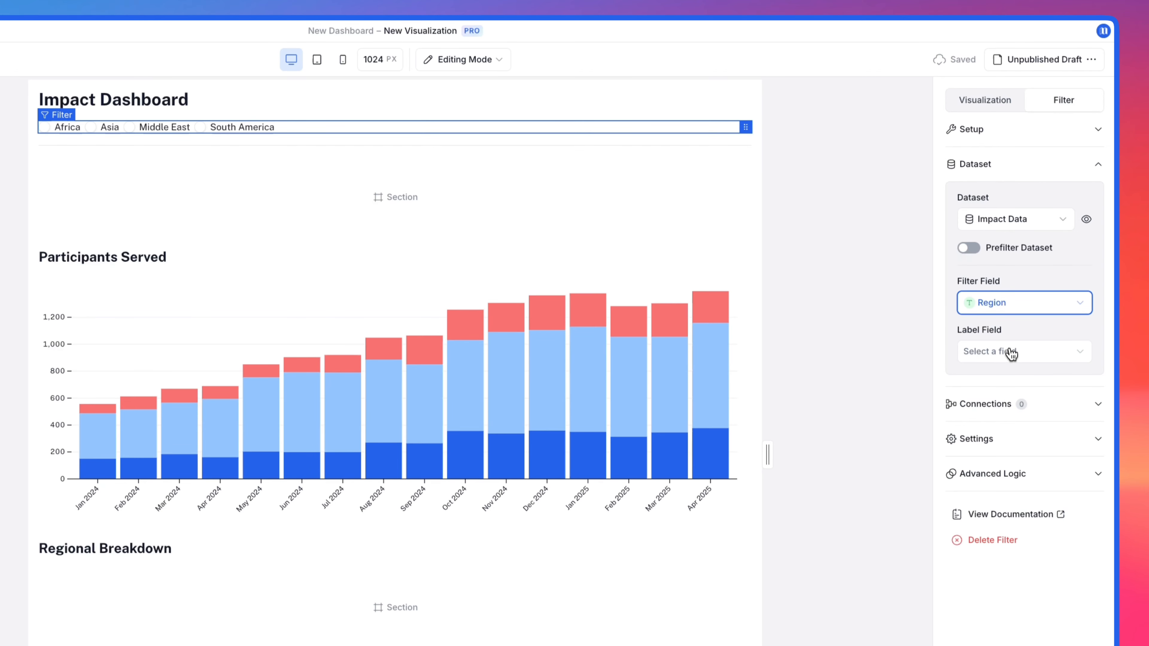
Step: Enable multiple values for the region filter and select all regions as its default values
{"action": "left_click", "coordinate": [1002, 438]}
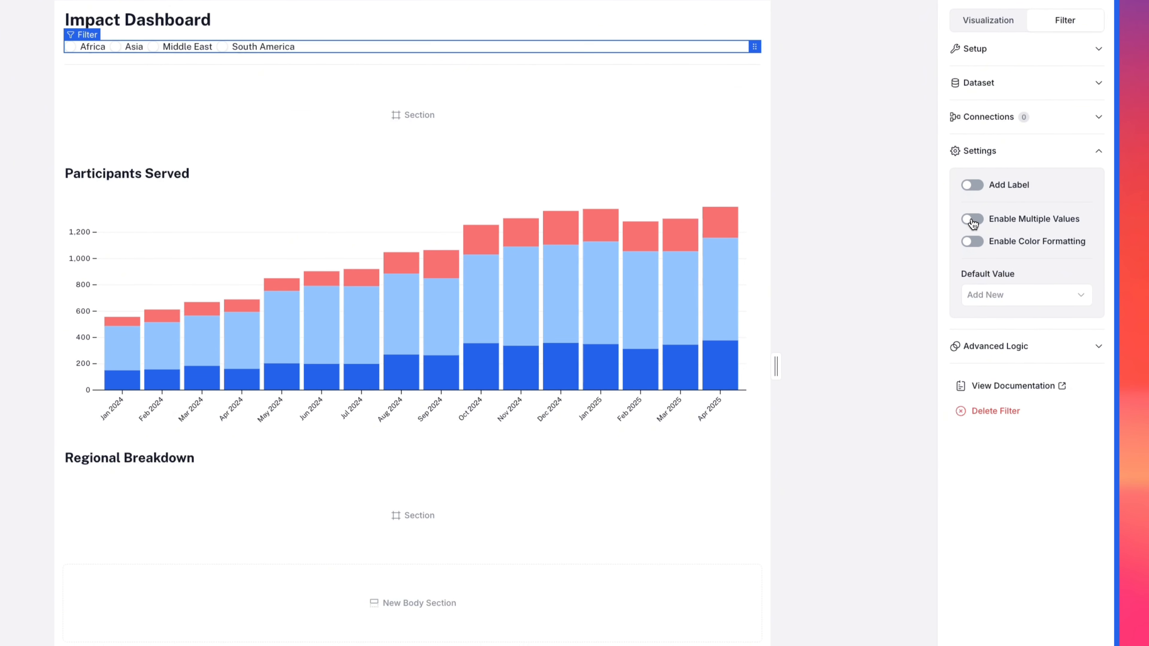
{"action": "left_click", "coordinate": [972, 221]}
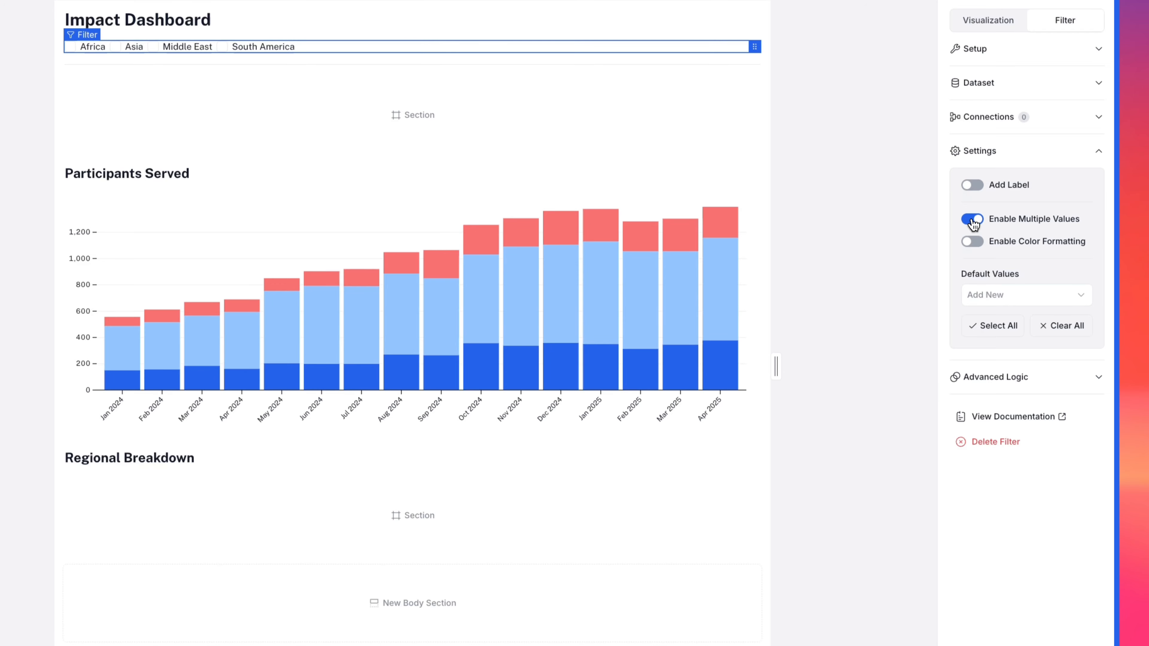
{"action": "left_click", "coordinate": [979, 327]}
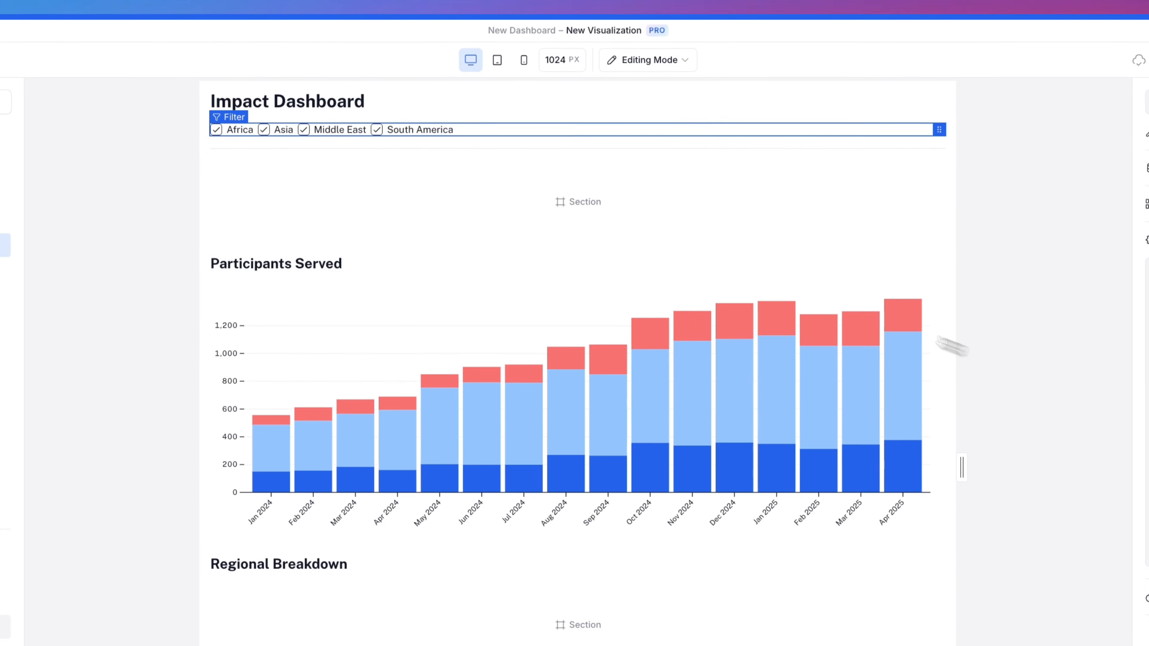
{"action": "left_click", "coordinate": [406, 135]}
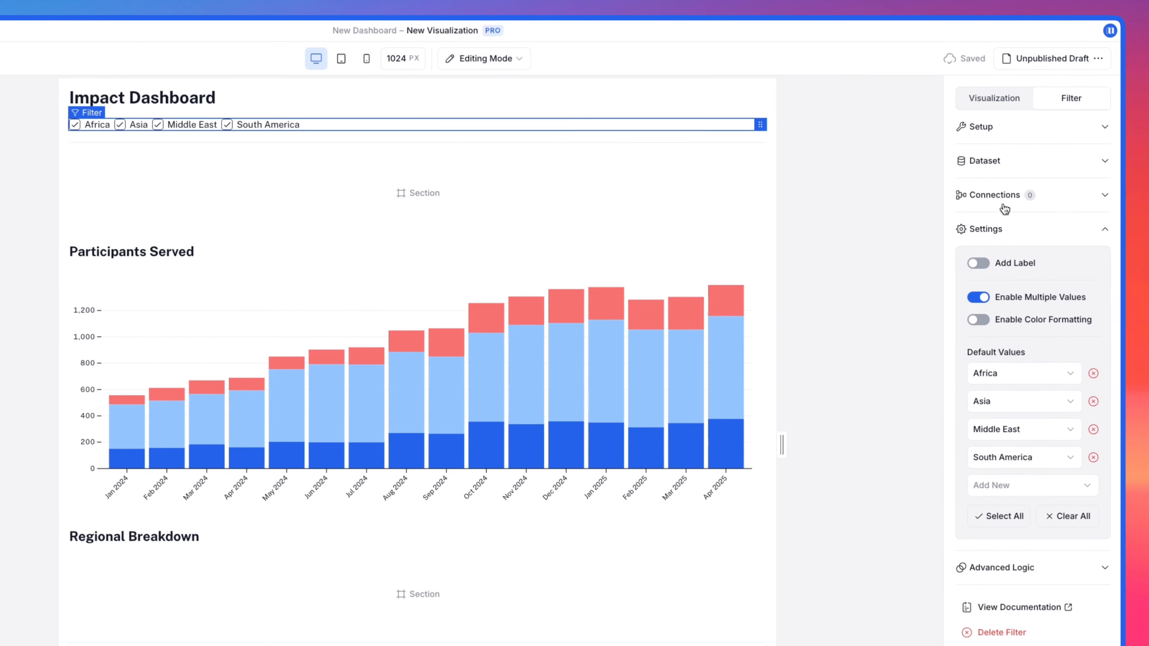
Step: Connect the region filter to the Chart as its target element
{"action": "left_click", "coordinate": [991, 194]}
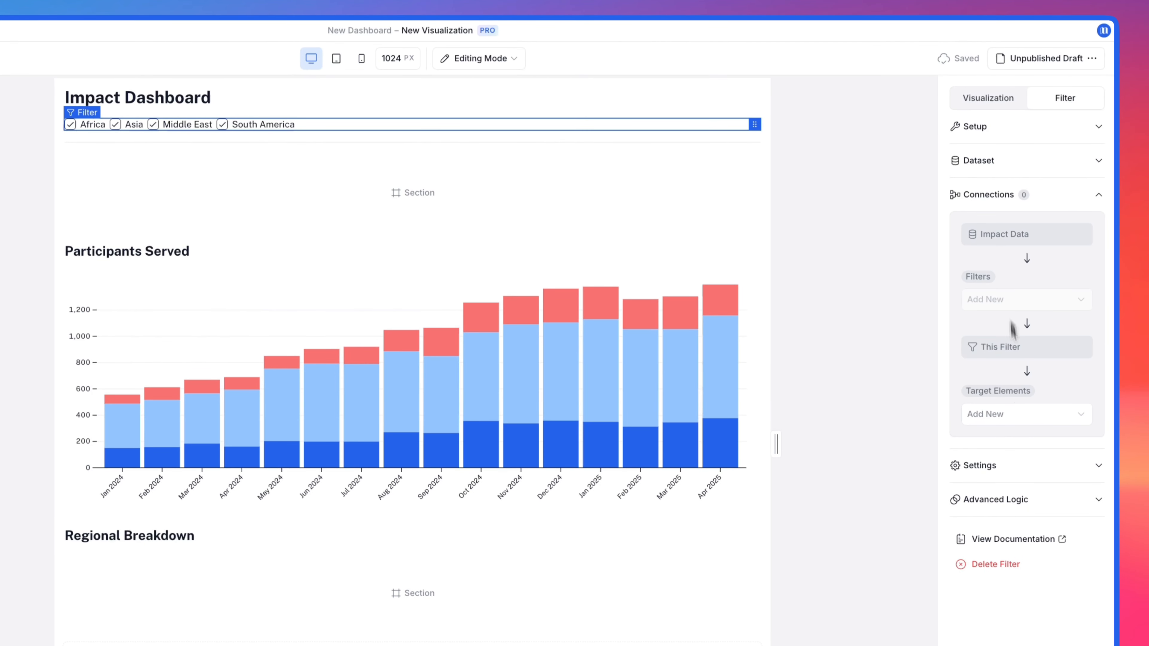
{"action": "left_click", "coordinate": [1019, 411]}
{"action": "left_click", "coordinate": [1018, 525]}
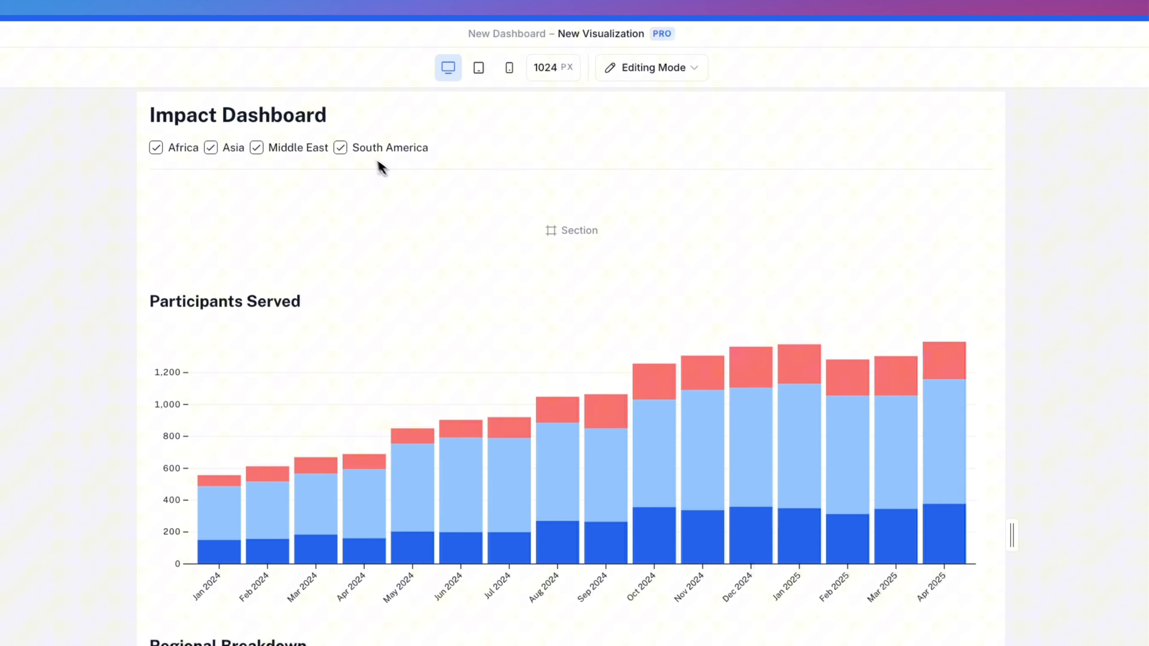
Step: Test the region filter on the chart by switching South America and Middle East off and back on
{"action": "left_click", "coordinate": [238, 125]}
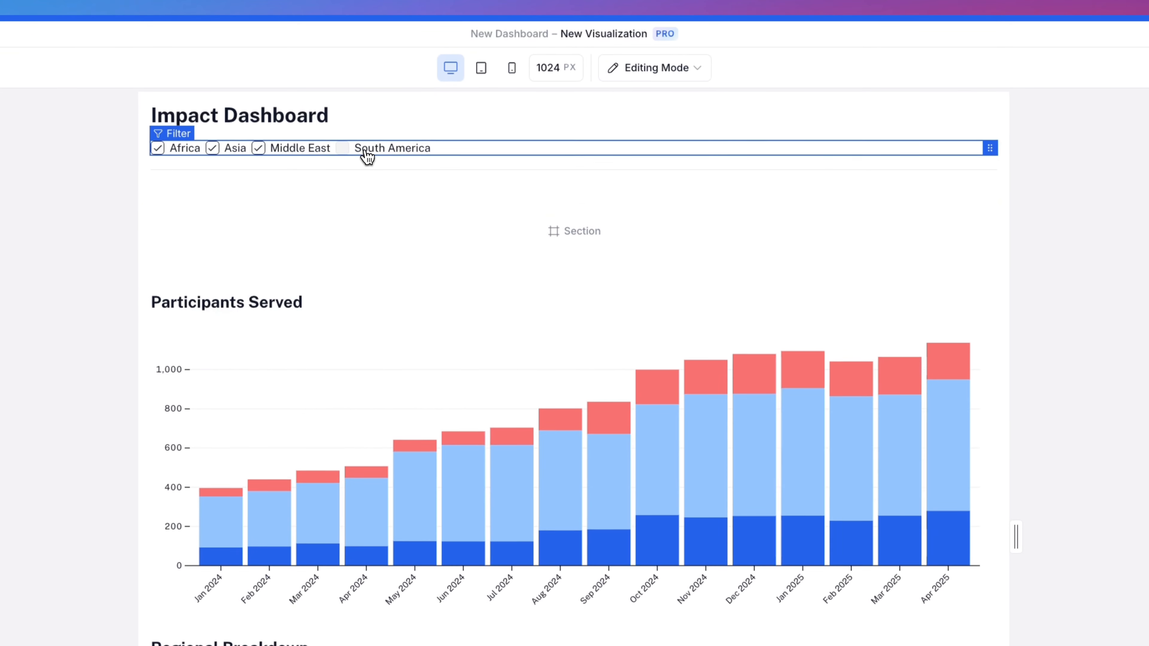
{"action": "left_click", "coordinate": [311, 154]}
{"action": "left_click", "coordinate": [309, 154]}
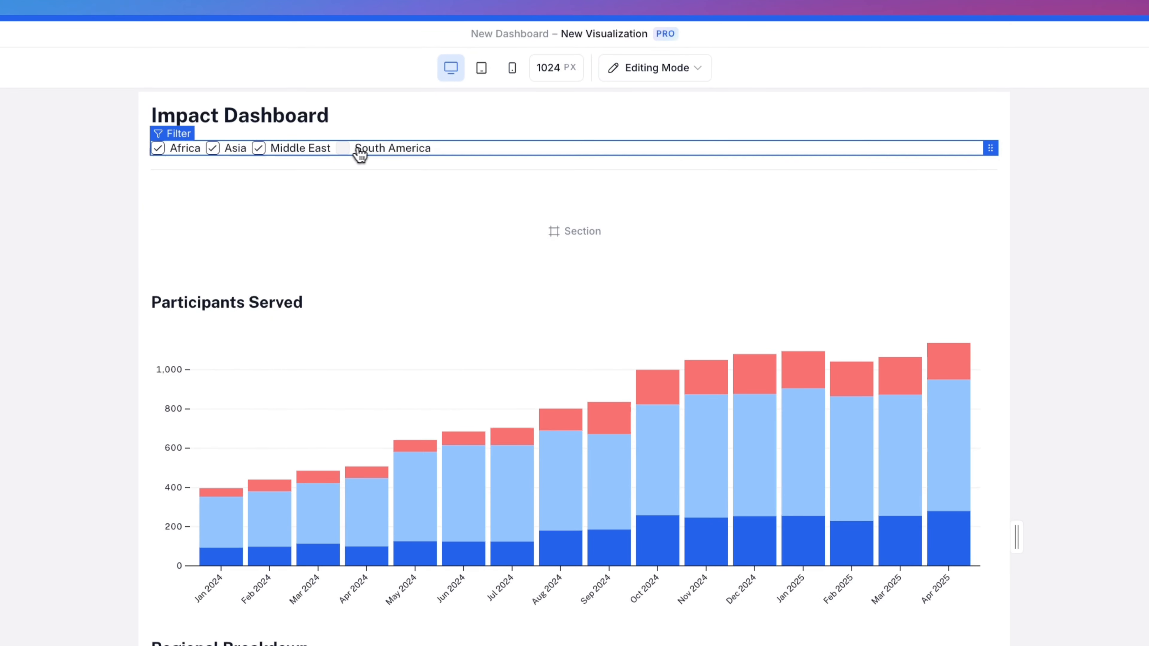
{"action": "left_click", "coordinate": [362, 155]}
{"action": "left_click", "coordinate": [974, 256]}
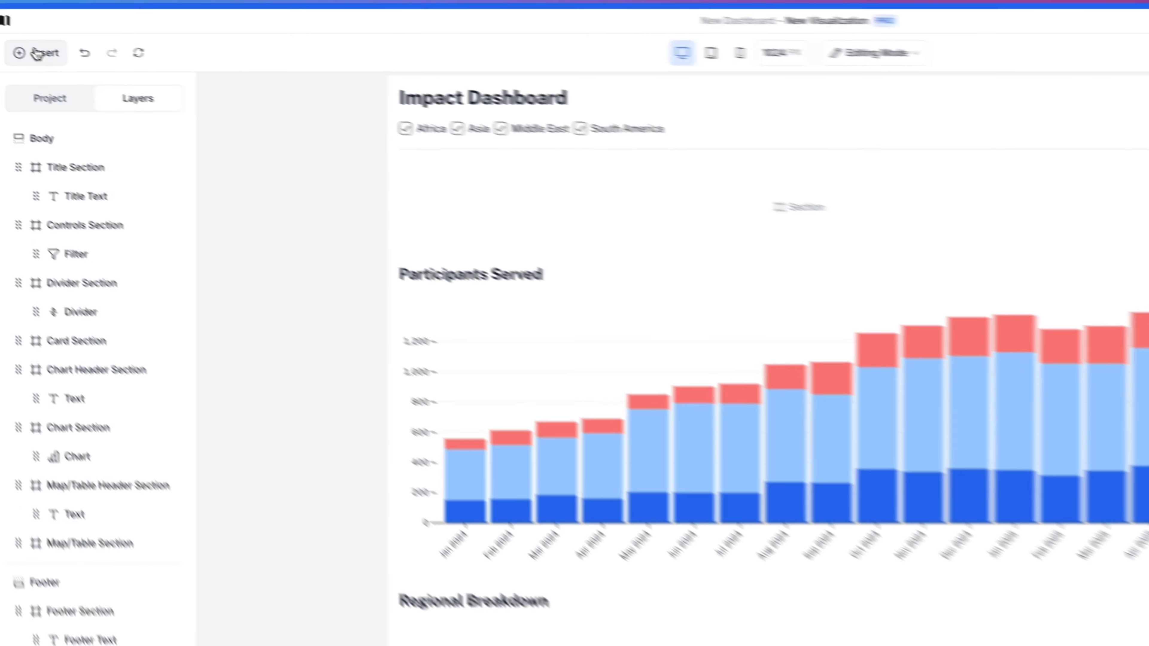
Step: Insert a selector beside the region filter in the Controls Section and set its display style to Checkbox
{"action": "left_click", "coordinate": [44, 51]}
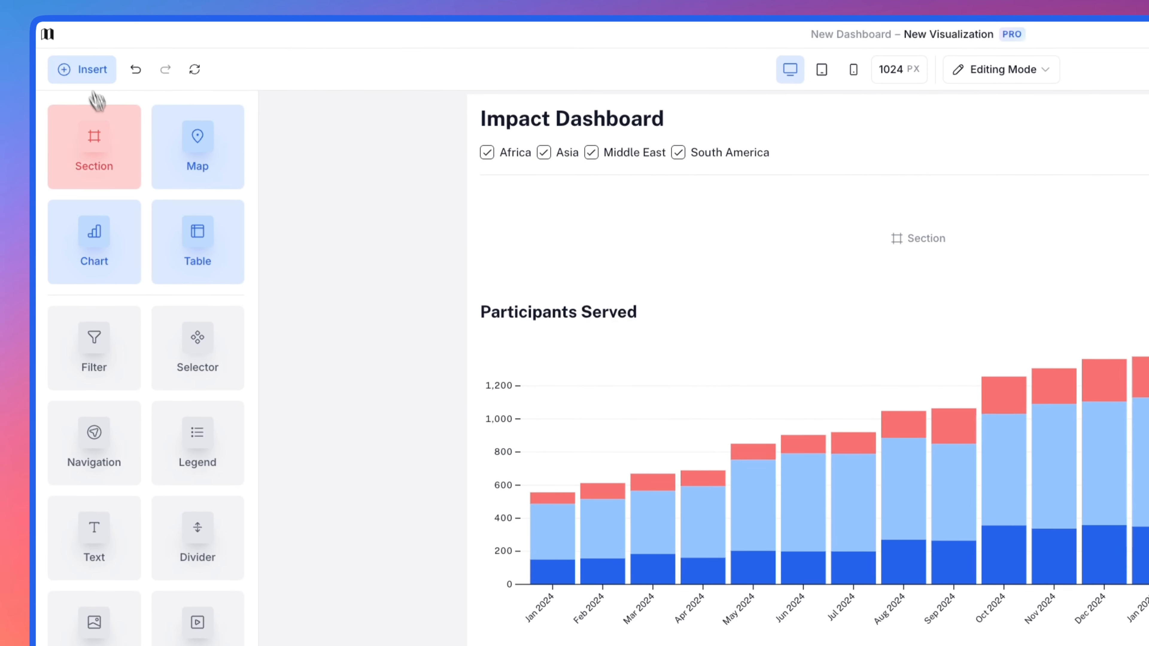
{"action": "left_click_drag", "start_coordinate": [182, 344], "coordinate": [765, 105]}
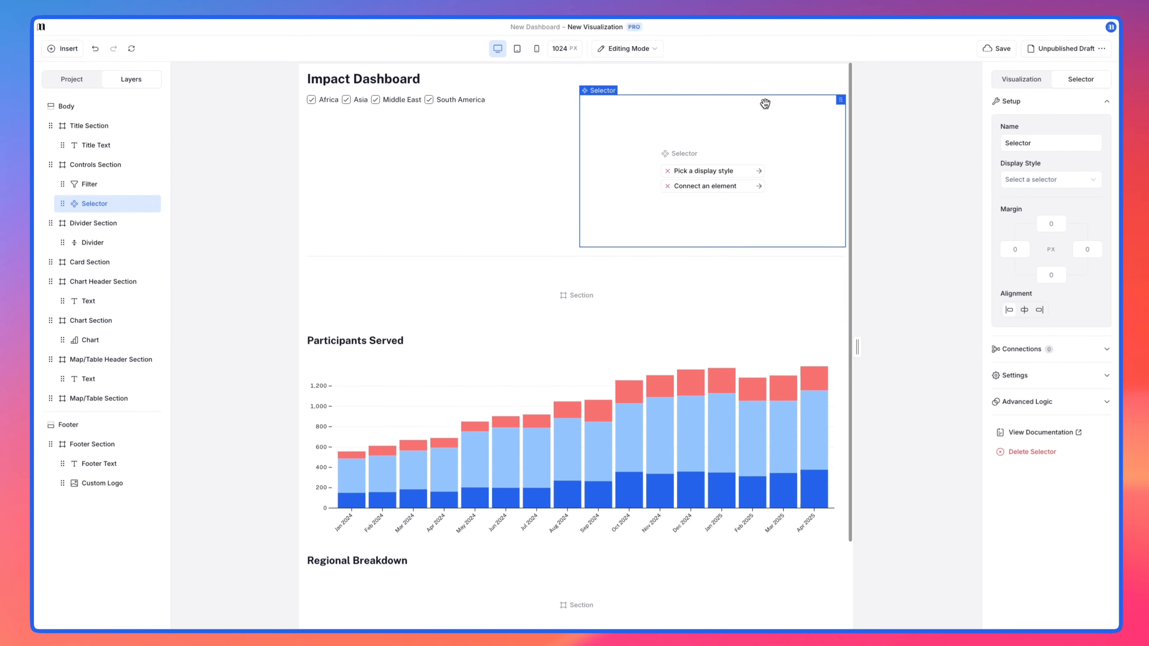
{"action": "left_click", "coordinate": [1031, 178]}
{"action": "left_click", "coordinate": [1037, 199]}
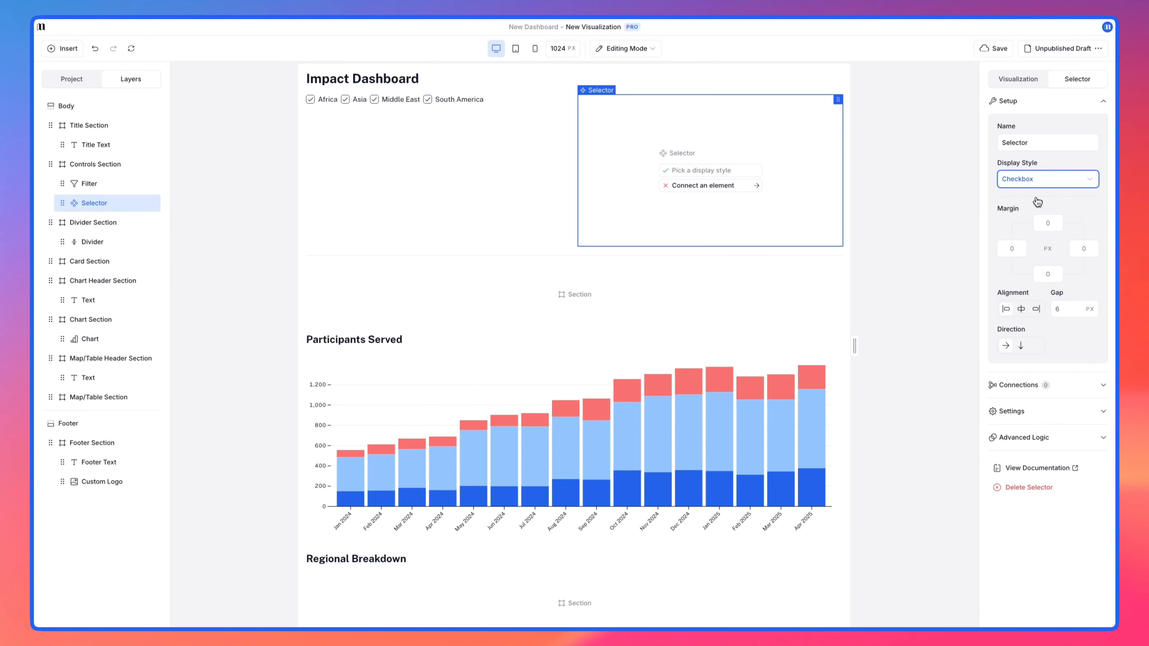
Step: Connect the selector to the Chart and enable multiple values with Adults, Children and Seniors as defaults
{"action": "left_click", "coordinate": [1040, 384]}
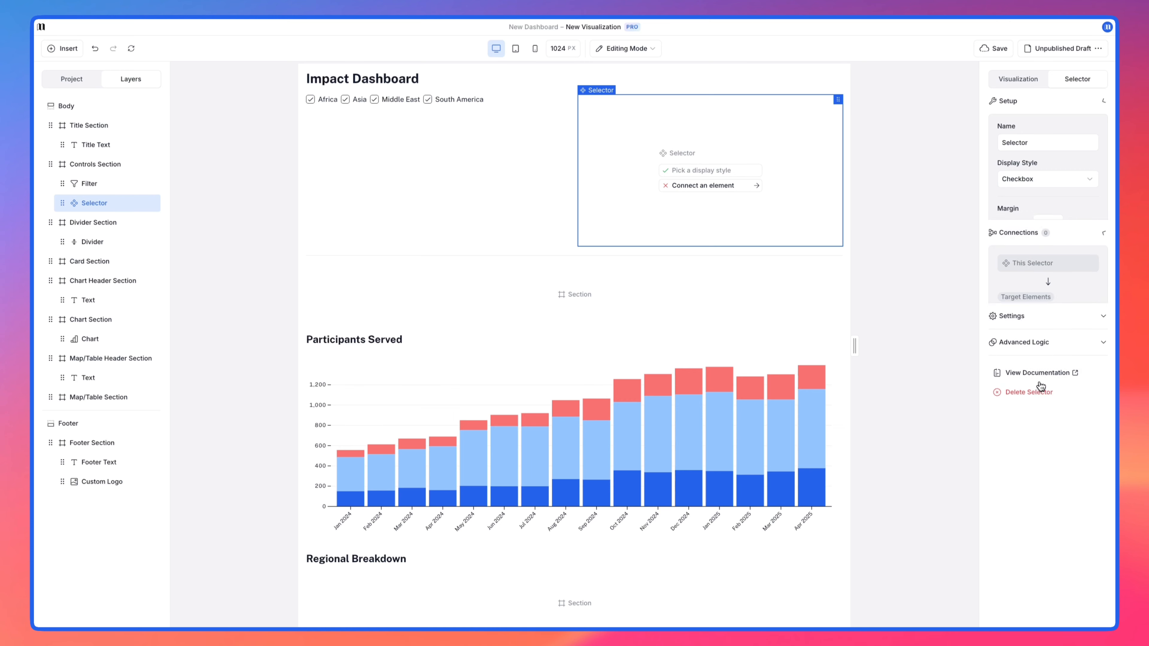
{"action": "left_click", "coordinate": [1054, 220]}
{"action": "left_click", "coordinate": [1052, 232]}
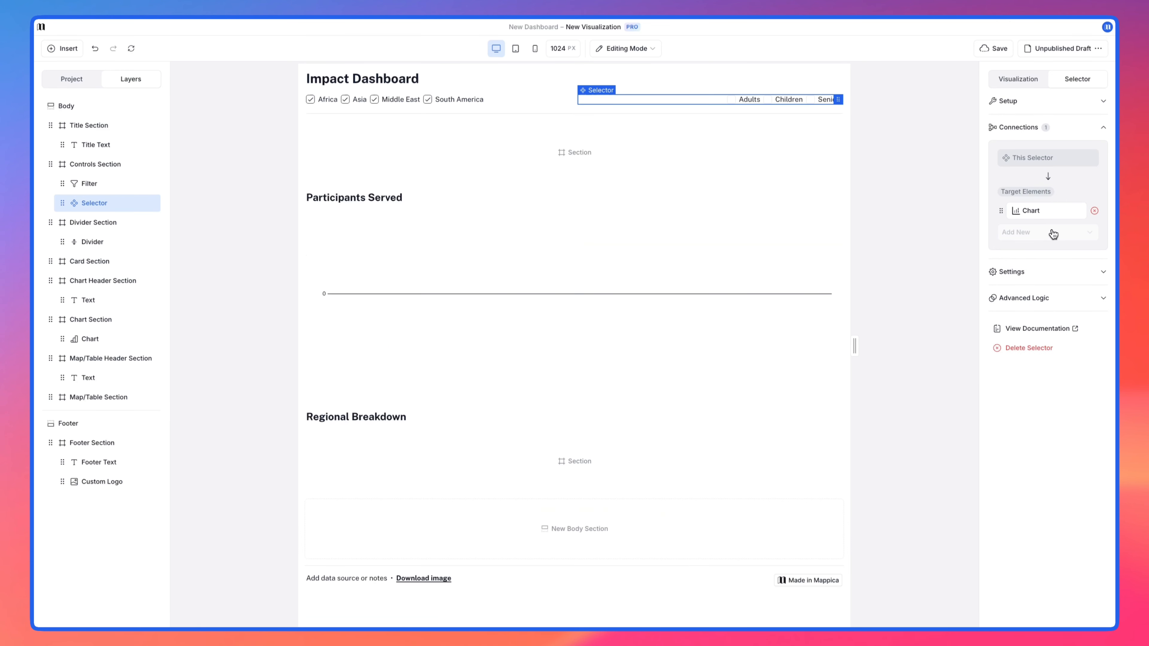
{"action": "left_click", "coordinate": [1048, 271]}
{"action": "left_click", "coordinate": [1036, 289]}
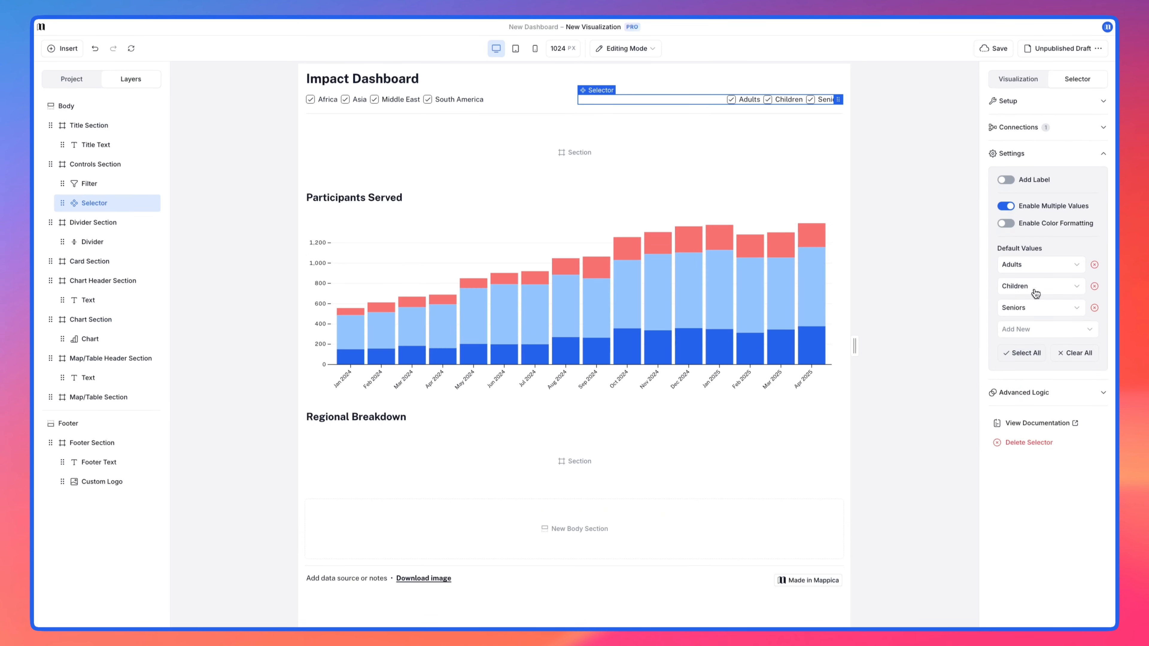
Step: Enable color formatting on the selector and test it by switching Seniors and Children off and back on
{"action": "left_click", "coordinate": [1006, 223]}
{"action": "left_click", "coordinate": [811, 100]}
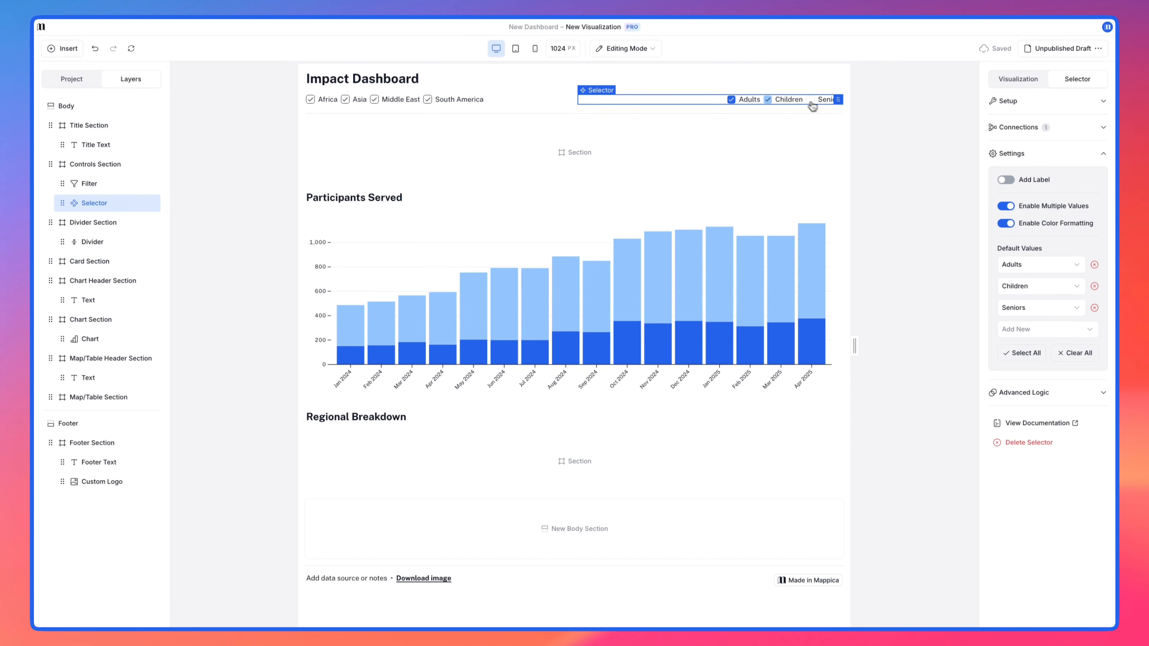
{"action": "left_click", "coordinate": [784, 101]}
{"action": "left_click", "coordinate": [784, 100]}
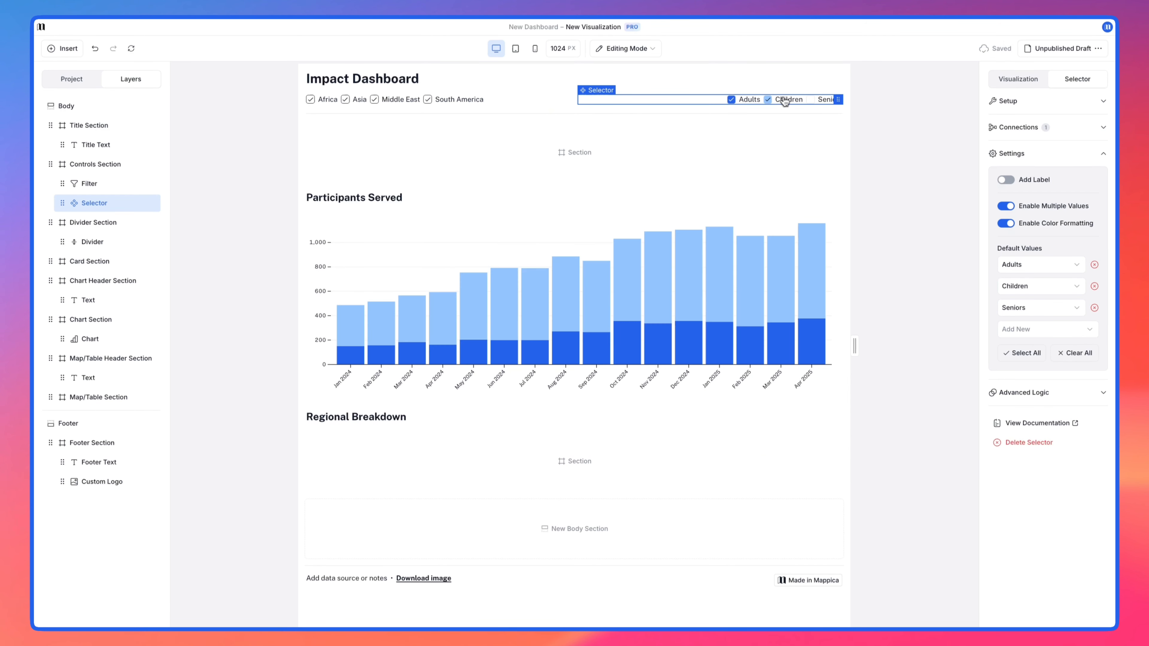
{"action": "left_click", "coordinate": [821, 100]}
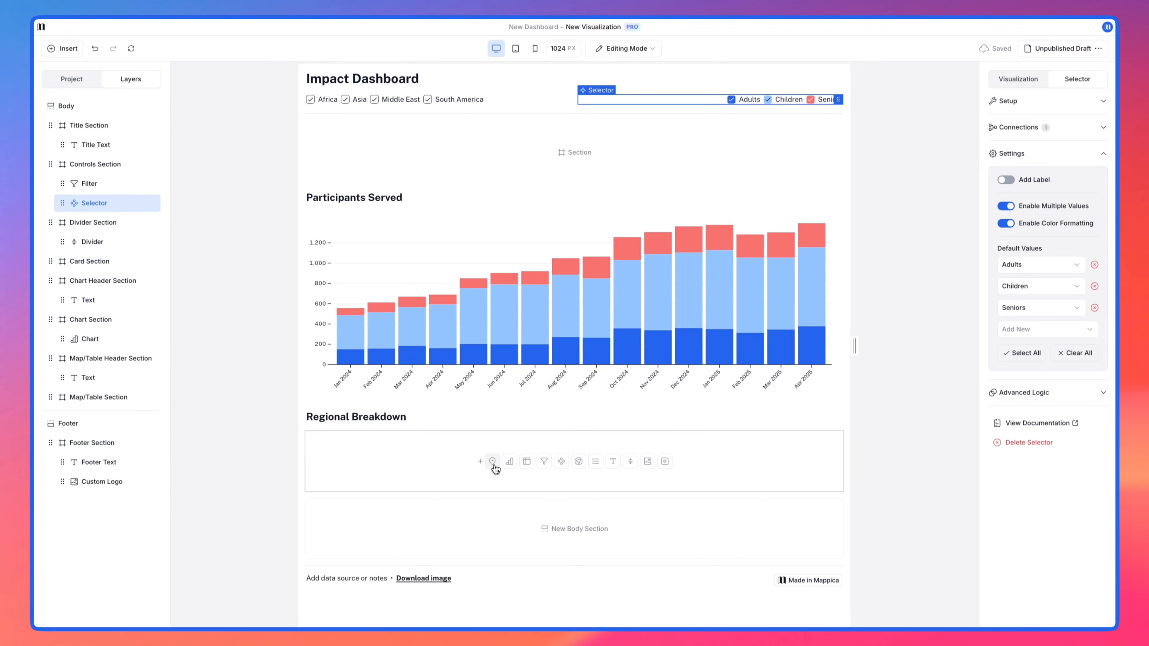
Step: Insert a map in the section below the Regional Breakdown heading and set its type to Bar Map
{"action": "left_click", "coordinate": [492, 462]}
{"action": "scroll", "coordinate": [496, 469], "scroll_direction": "down", "scroll_amount": 5}
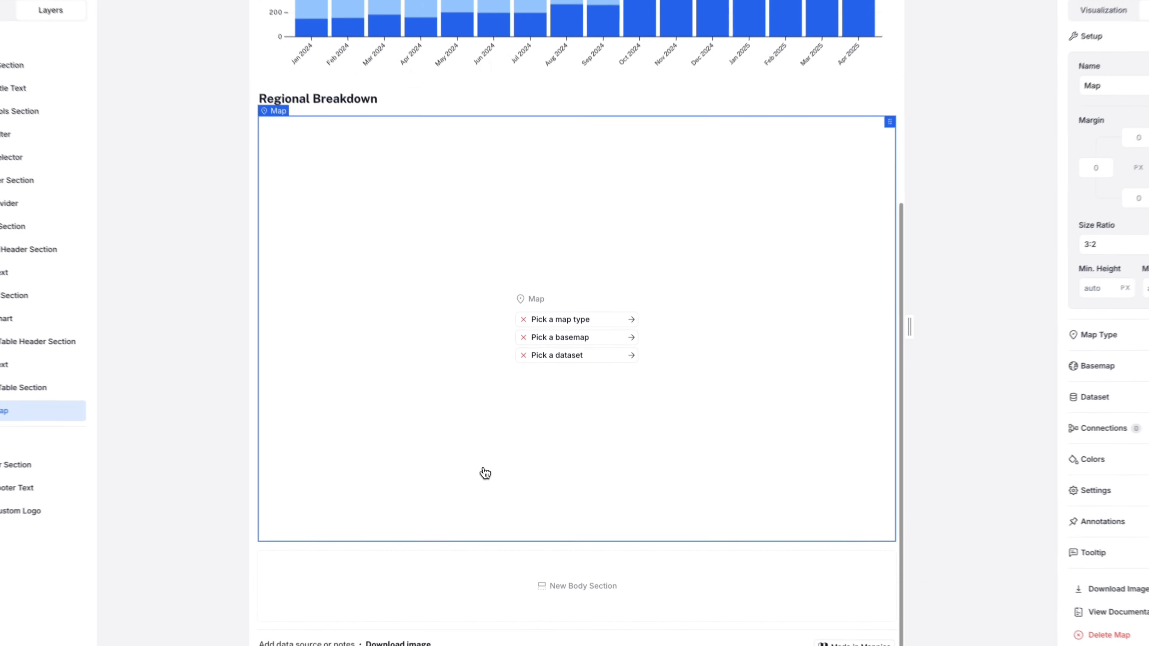
{"action": "left_click", "coordinate": [606, 342]}
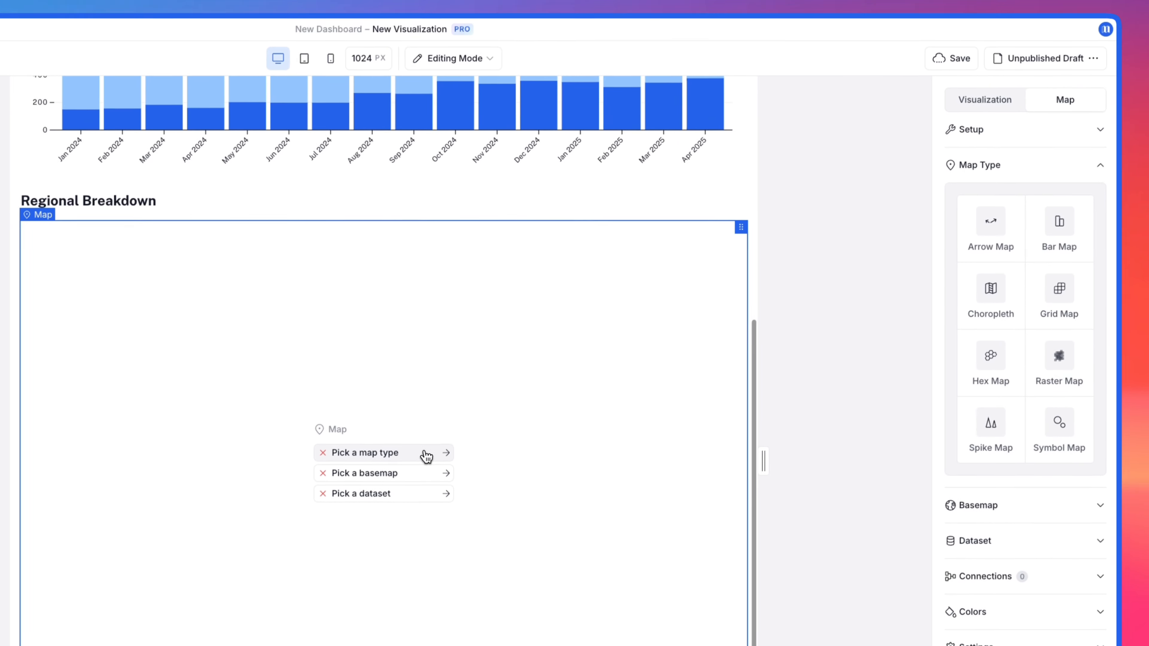
{"action": "left_click", "coordinate": [1077, 240]}
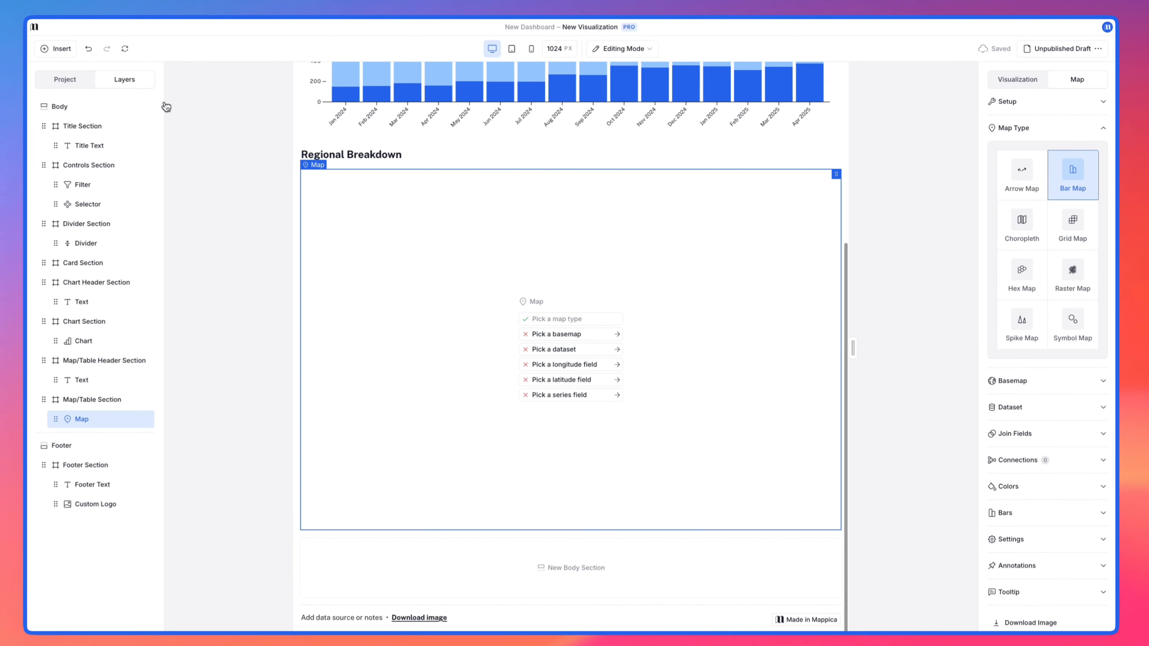
Step: Add the World Countries (without Antarctica) basemap to the project, searching the basemap library for "world"
{"action": "left_click", "coordinate": [69, 79]}
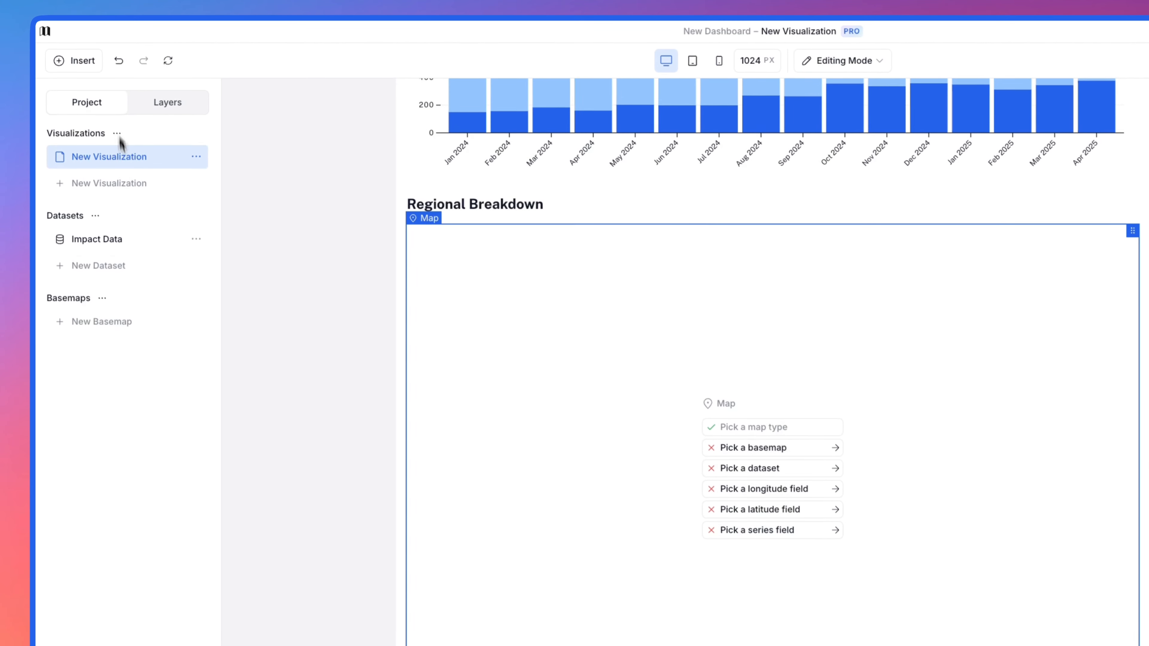
{"action": "left_click", "coordinate": [149, 322]}
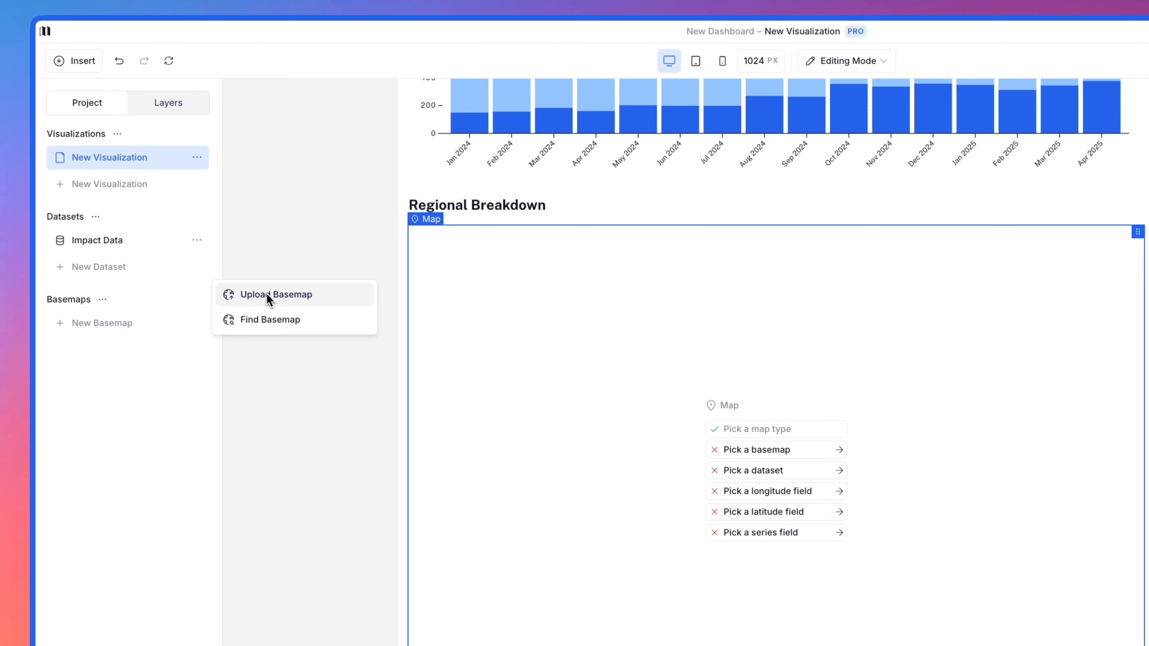
{"action": "left_click", "coordinate": [274, 322]}
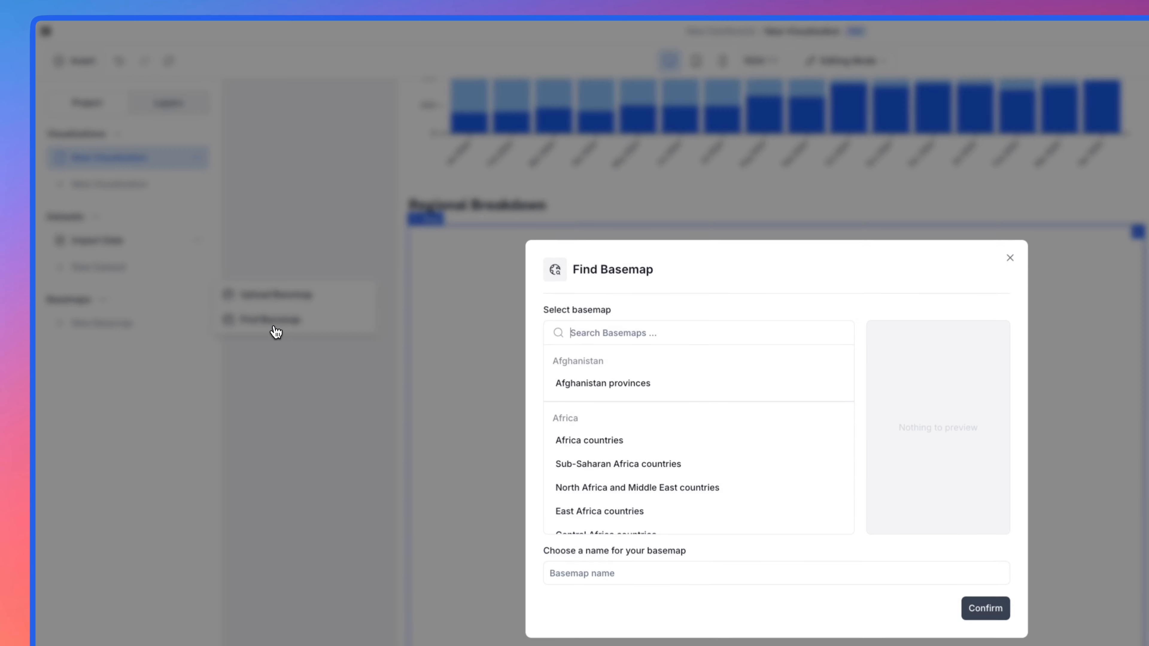
{"action": "type", "text": "world"}
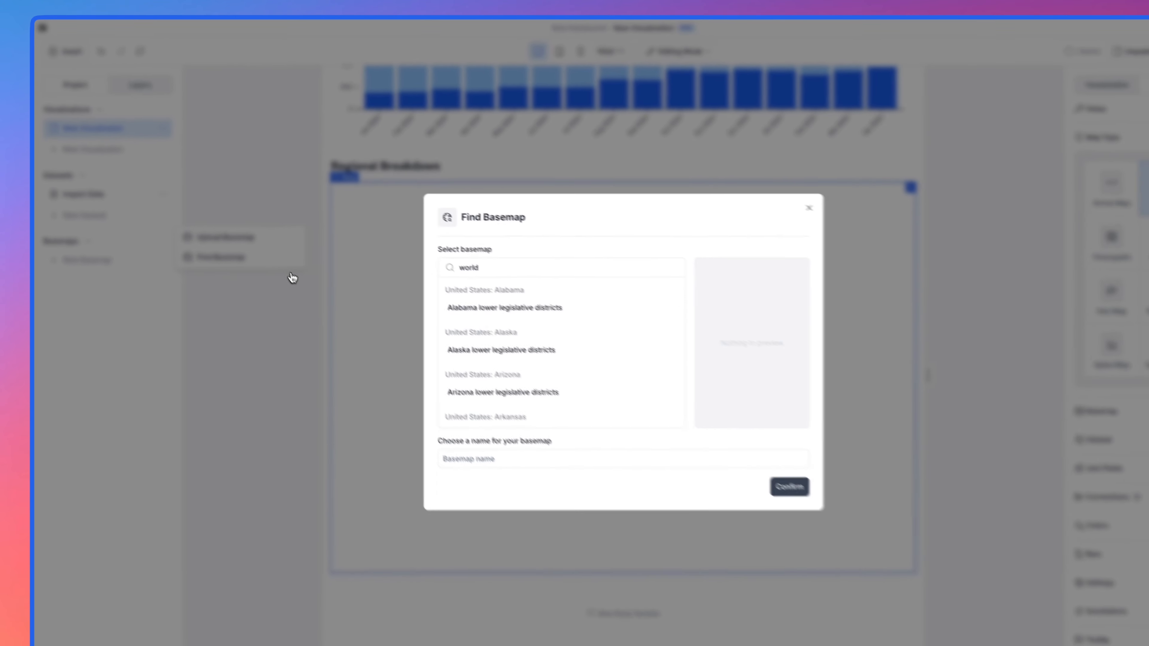
{"action": "scroll", "coordinate": [613, 403], "scroll_direction": "down", "scroll_amount": 10}
{"action": "scroll", "coordinate": [456, 298], "scroll_direction": "down", "scroll_amount": 15}
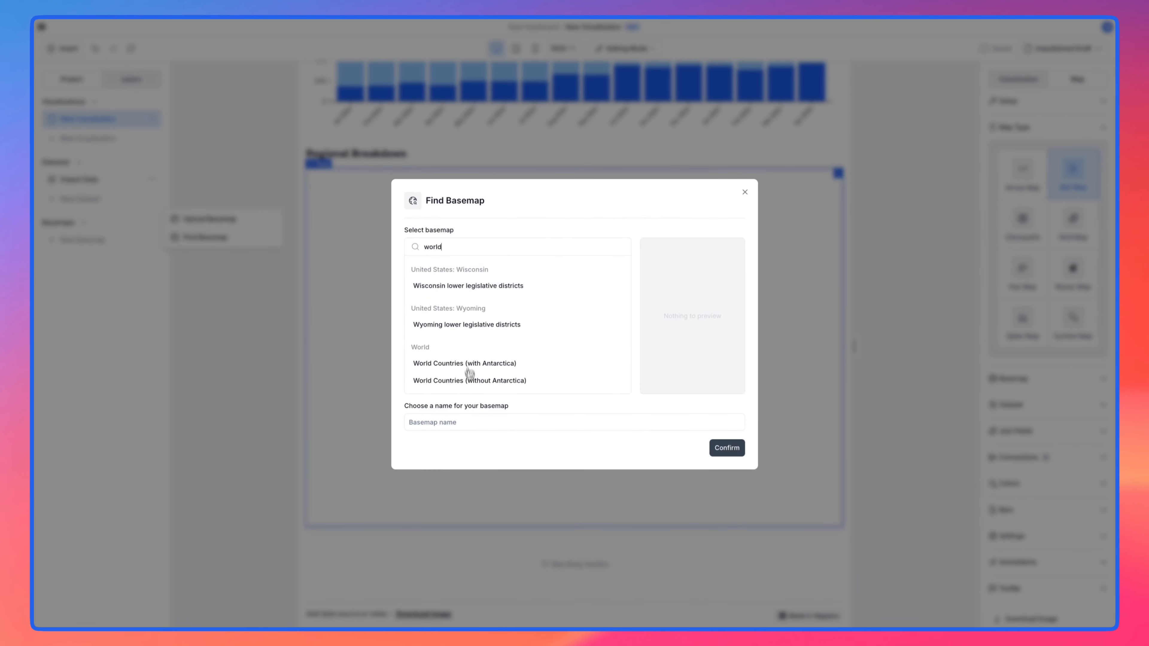
{"action": "left_click", "coordinate": [470, 384]}
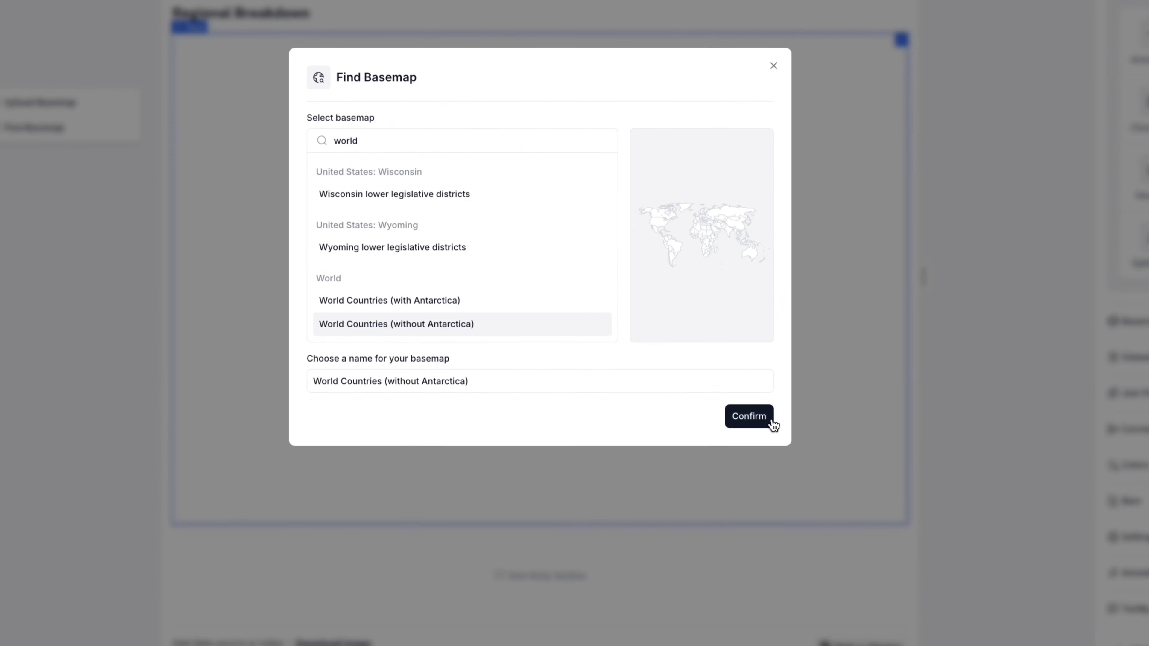
{"action": "left_click", "coordinate": [749, 416]}
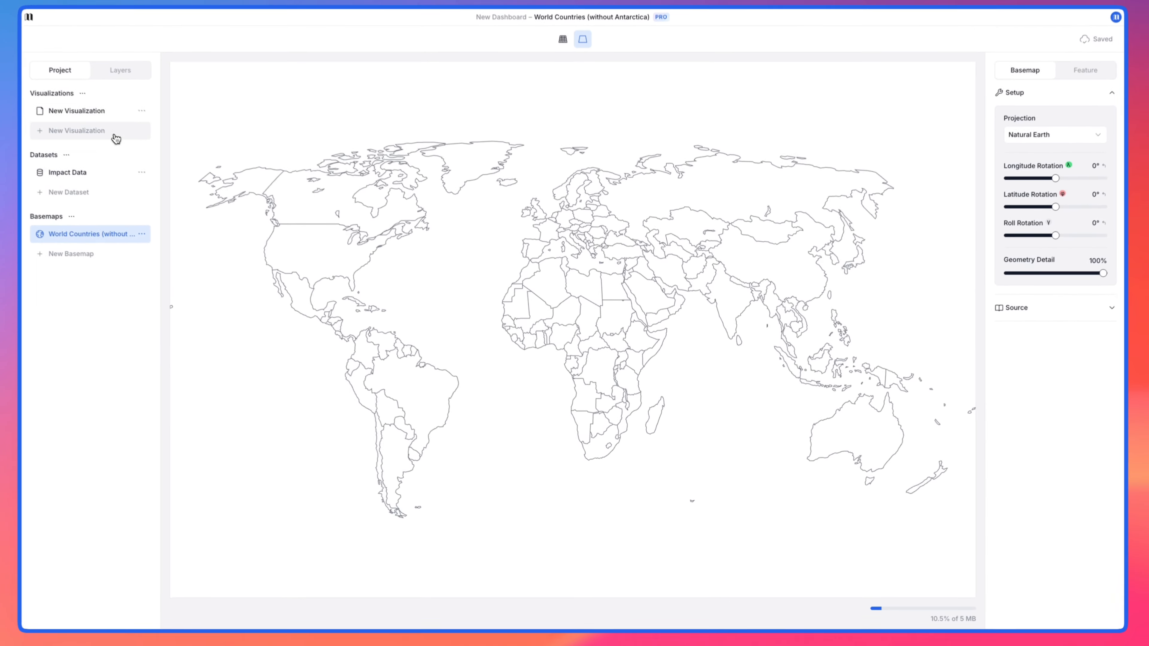
Step: Return to the visualization and assign the World Countries (without Antarctica) basemap to the map
{"action": "left_click", "coordinate": [122, 123]}
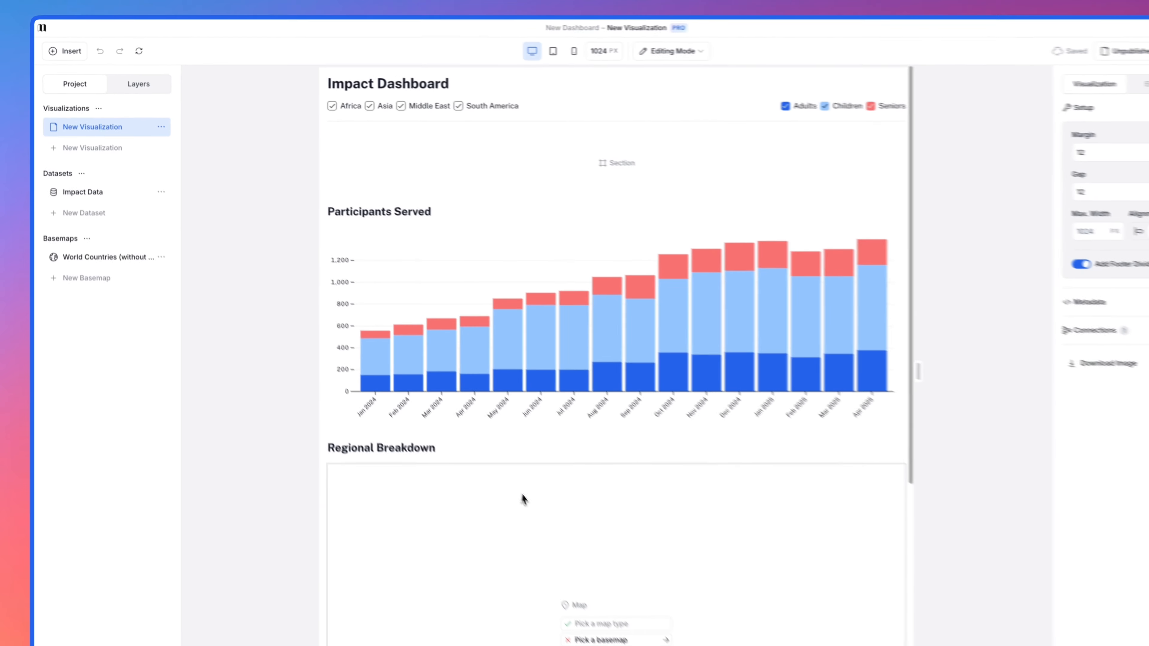
{"action": "left_click", "coordinate": [667, 636]}
{"action": "scroll", "coordinate": [675, 642], "scroll_direction": "down", "scroll_amount": 2}
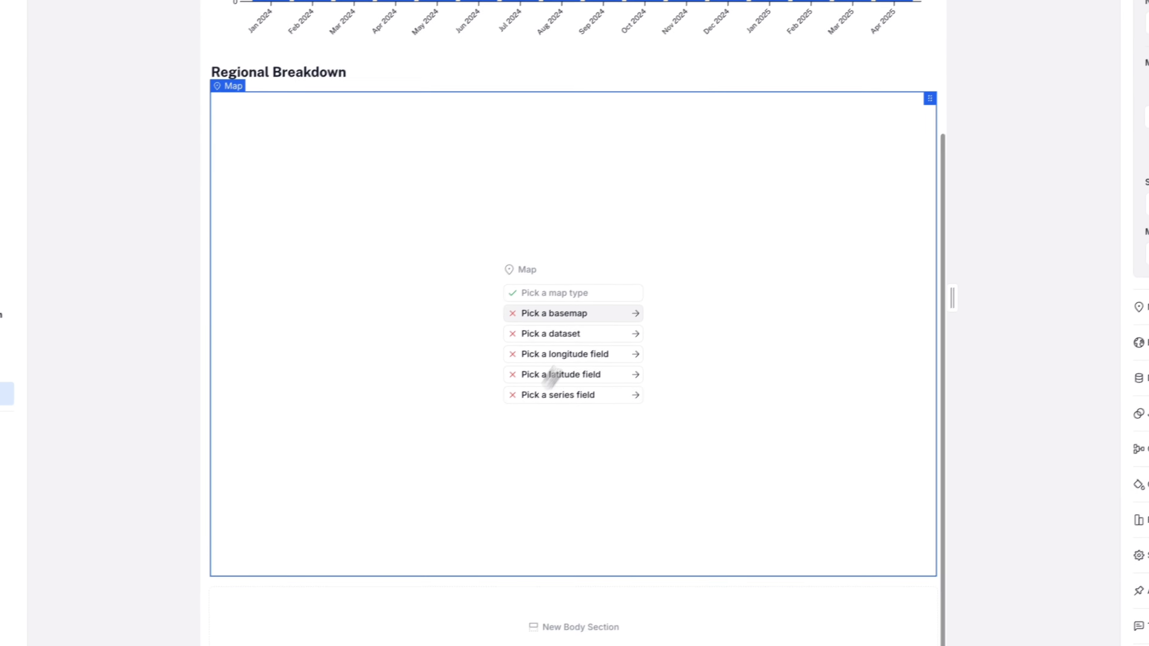
{"action": "left_click", "coordinate": [588, 499]}
{"action": "left_click", "coordinate": [995, 165]}
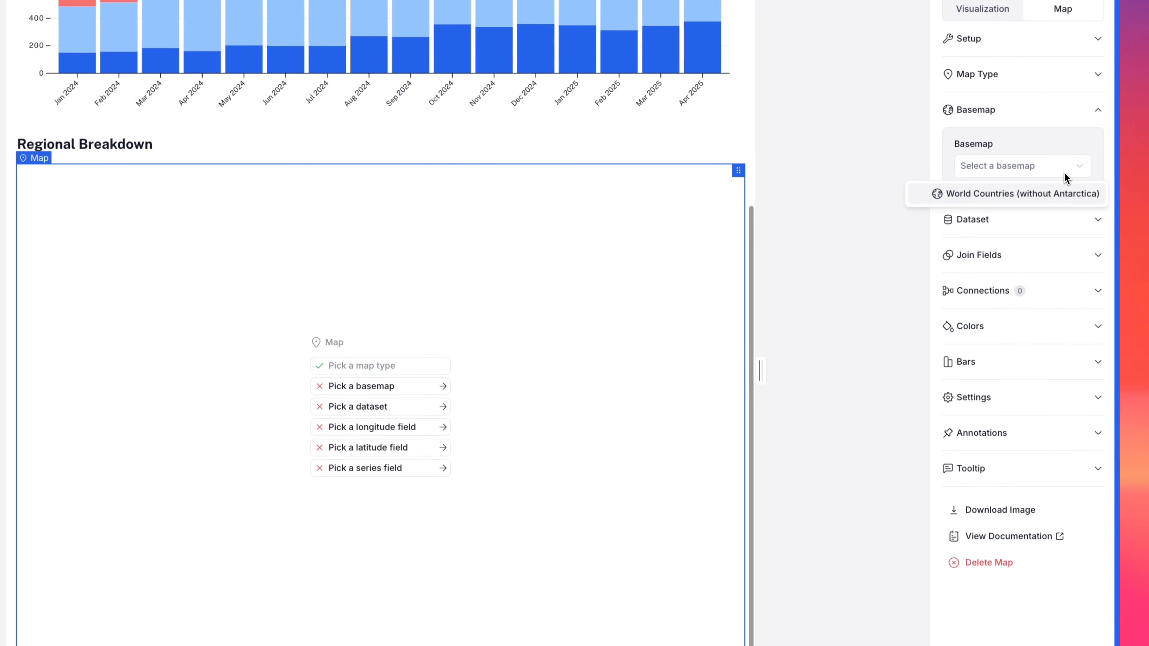
{"action": "left_click", "coordinate": [1062, 195]}
Step: Set the map's dataset to Impact Data, with Long as the longitude field and Lat as the latitude field
{"action": "left_click", "coordinate": [1048, 231]}
{"action": "left_click", "coordinate": [1031, 204]}
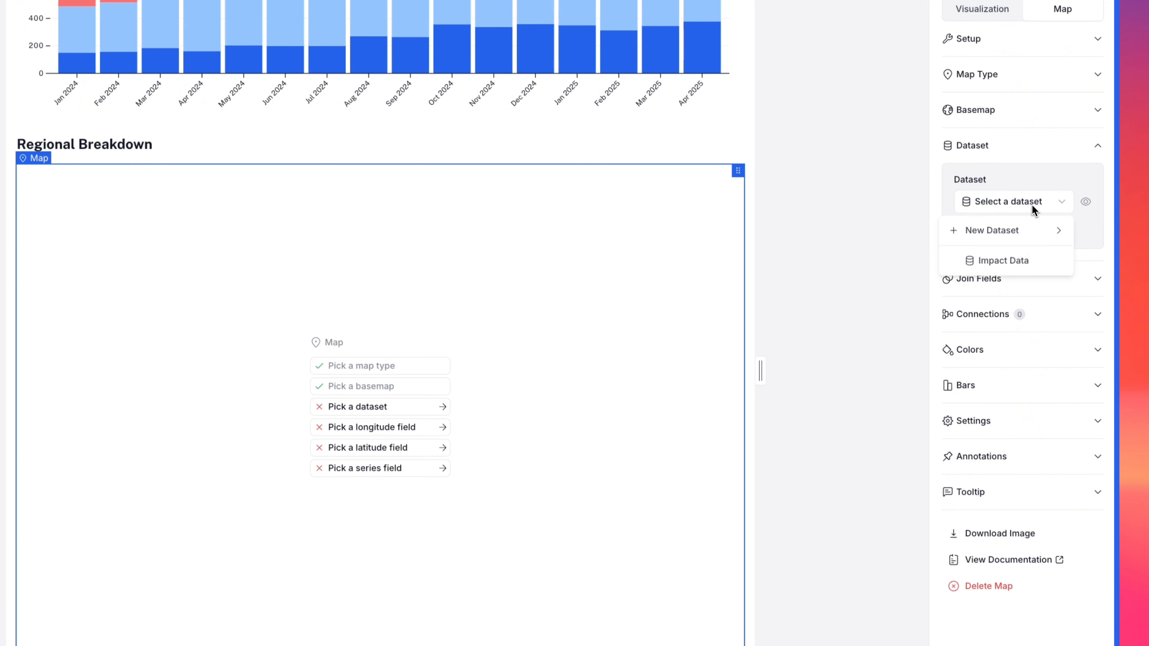
{"action": "left_click", "coordinate": [997, 258]}
{"action": "left_click", "coordinate": [1021, 289]}
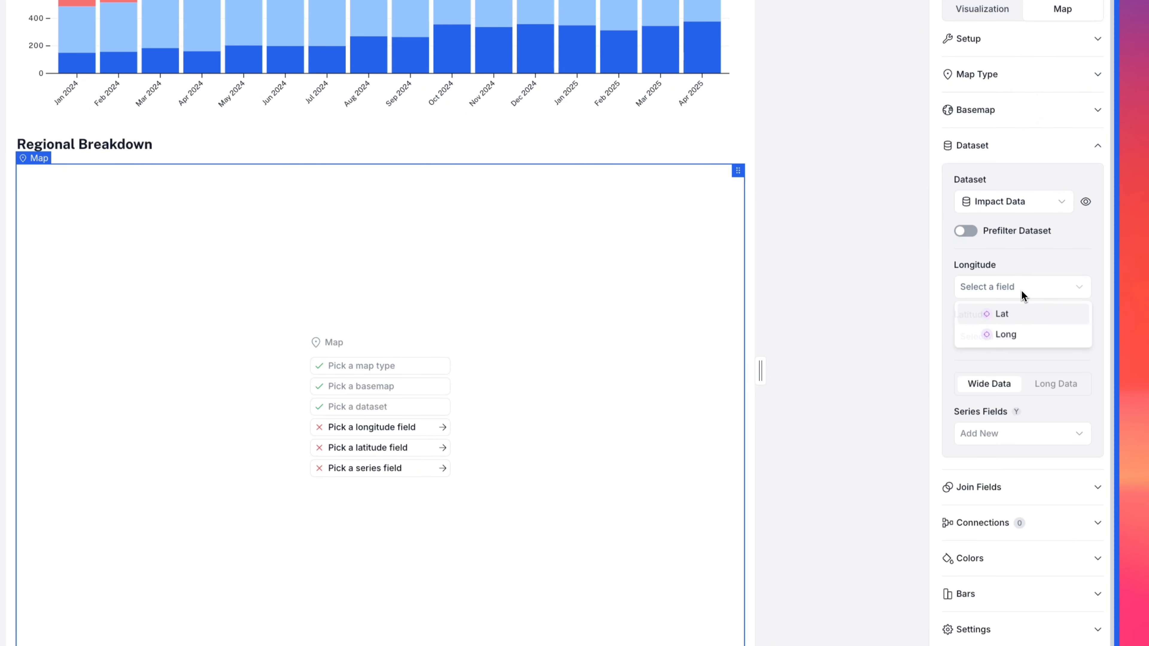
{"action": "left_click", "coordinate": [1018, 328]}
{"action": "left_click", "coordinate": [1016, 337]}
{"action": "left_click", "coordinate": [1015, 364]}
Step: Add Adults, Children and Seniors as the map's series fields
{"action": "left_click", "coordinate": [1016, 433]}
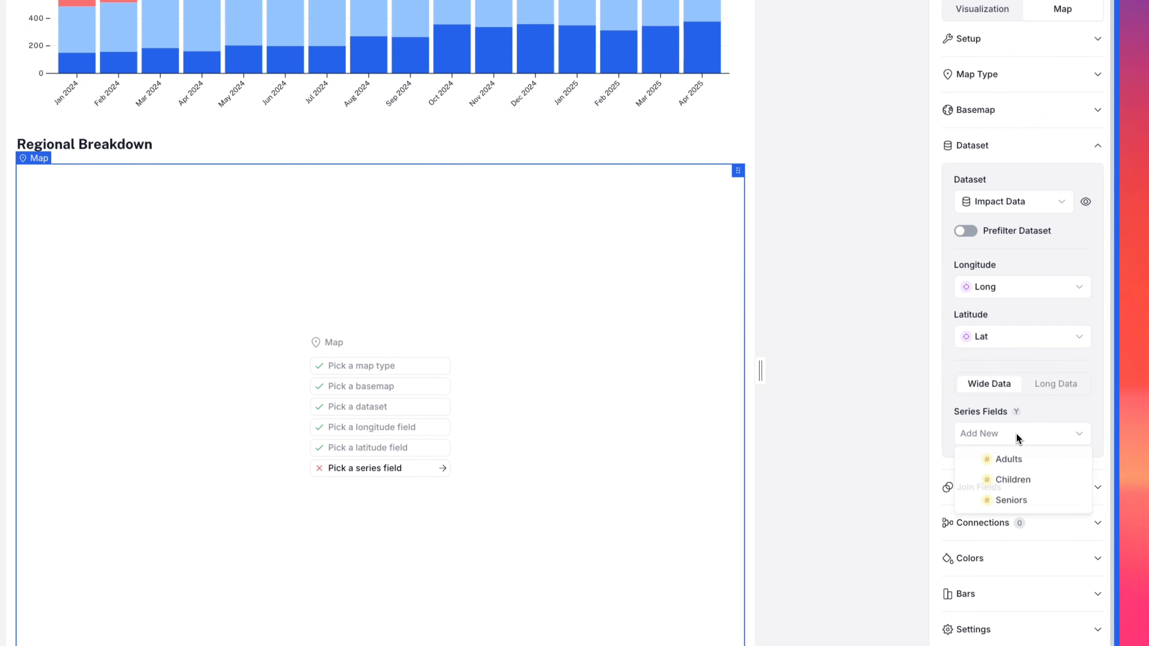
{"action": "left_click", "coordinate": [1018, 462]}
{"action": "left_click", "coordinate": [1013, 511]}
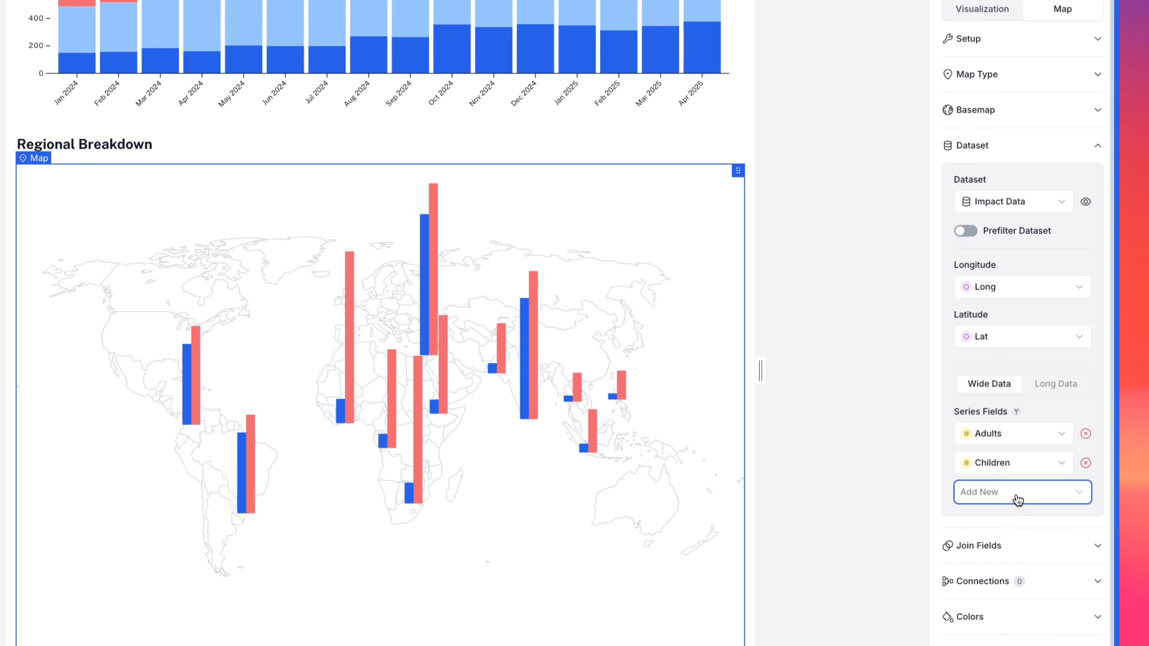
{"action": "left_click", "coordinate": [1018, 496]}
{"action": "left_click", "coordinate": [1020, 556]}
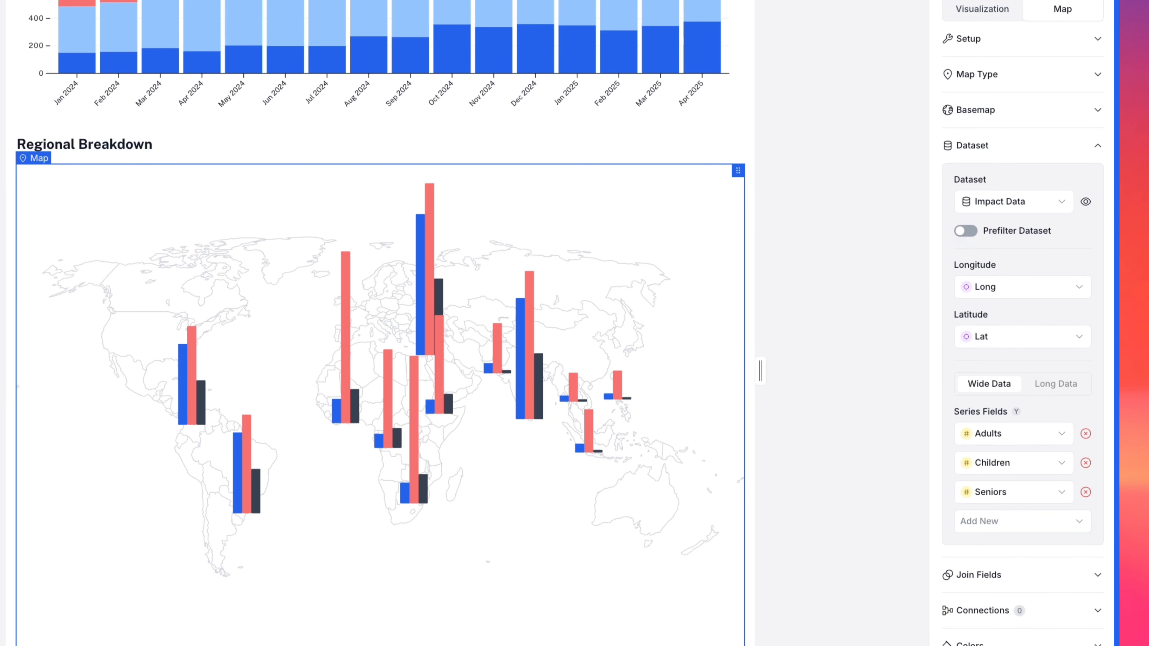
Step: Connect the existing Filter and Selector to the map
{"action": "left_click", "coordinate": [1038, 611]}
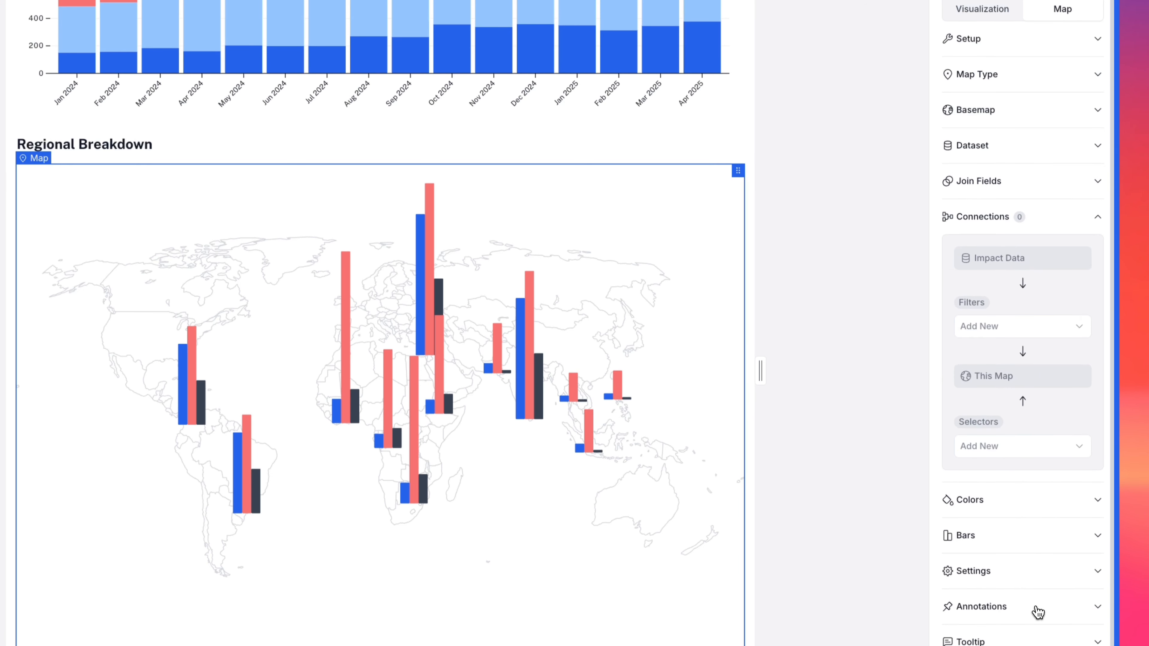
{"action": "left_click", "coordinate": [1013, 328]}
{"action": "left_click", "coordinate": [1015, 358]}
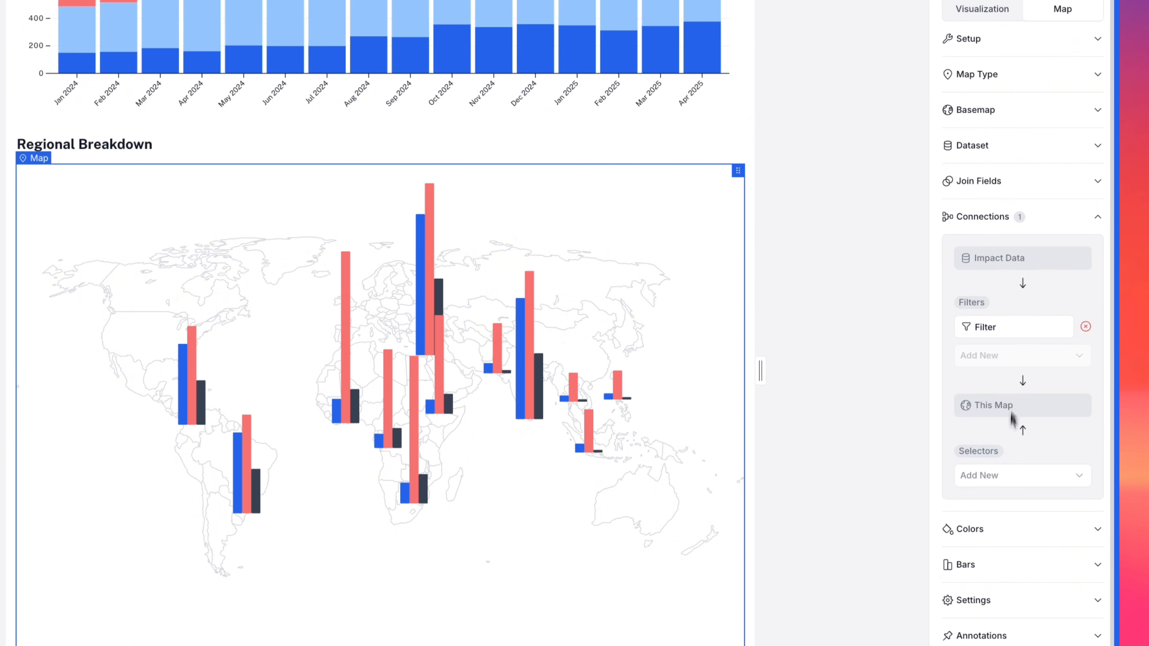
{"action": "left_click", "coordinate": [1005, 473]}
{"action": "left_click", "coordinate": [1007, 503]}
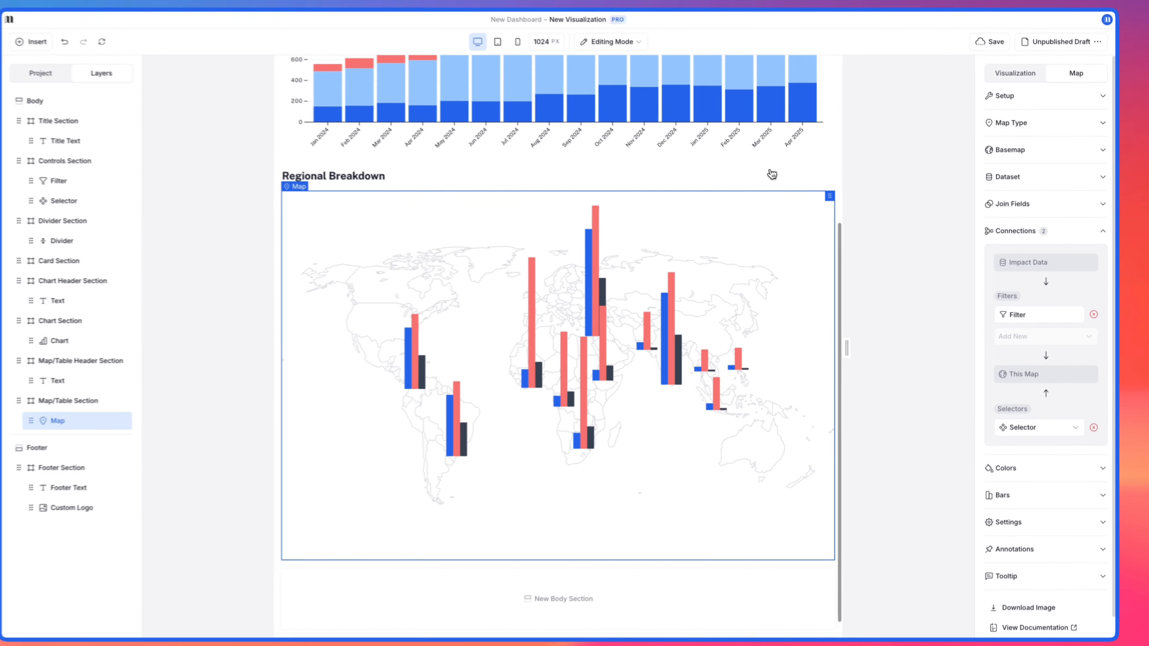
Step: Test the selector on the chart and map by switching Adults, Children and Seniors off and back on
{"action": "left_click", "coordinate": [730, 99]}
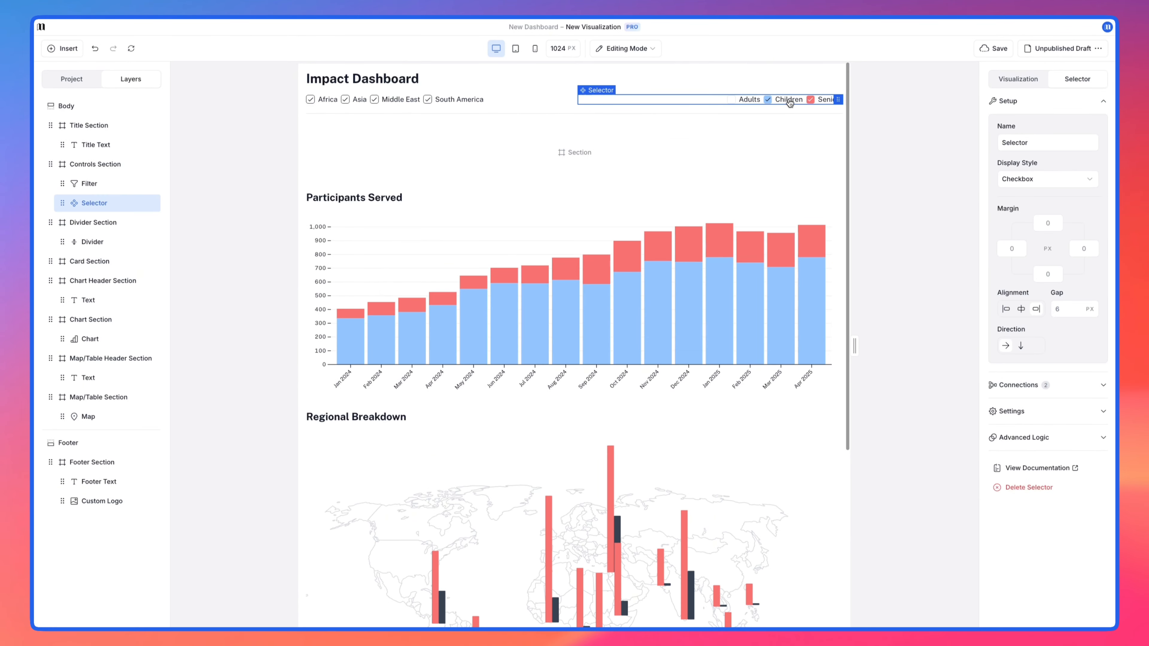
{"action": "left_click", "coordinate": [767, 99]}
{"action": "left_click", "coordinate": [811, 100]}
{"action": "left_click", "coordinate": [811, 101]}
{"action": "left_click", "coordinate": [785, 101]}
{"action": "left_click", "coordinate": [755, 100]}
Step: Match the map's series colors to the chart's using Color from Element
{"action": "left_click", "coordinate": [764, 502]}
{"action": "scroll", "coordinate": [764, 502], "scroll_direction": "down", "scroll_amount": 5}
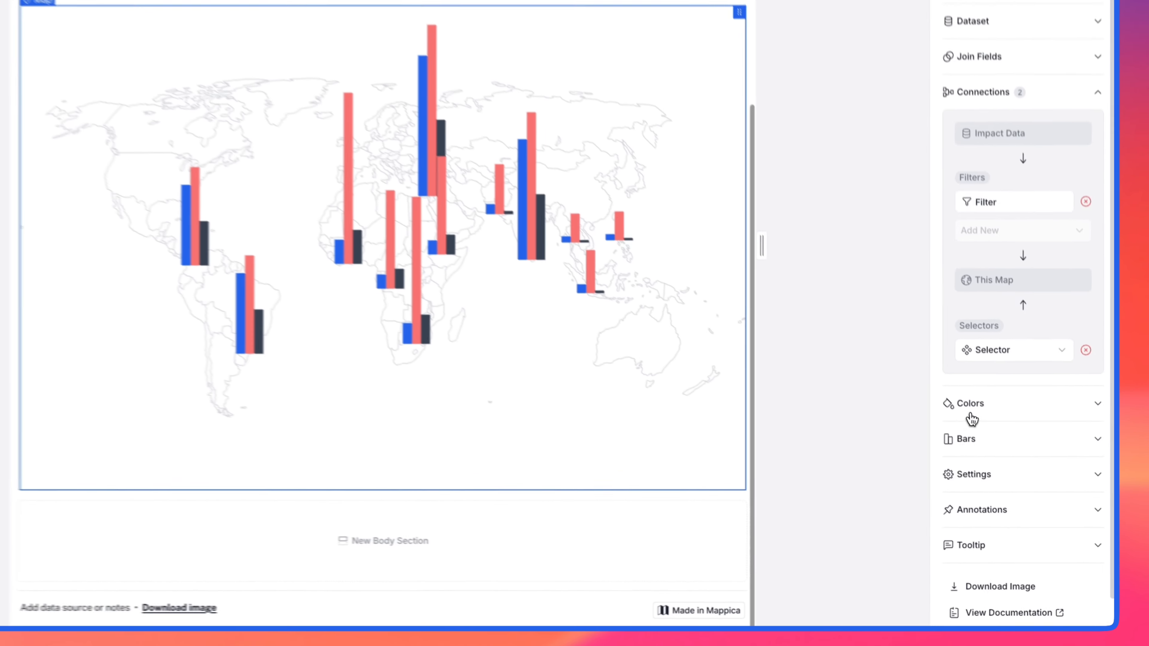
{"action": "left_click", "coordinate": [970, 414]}
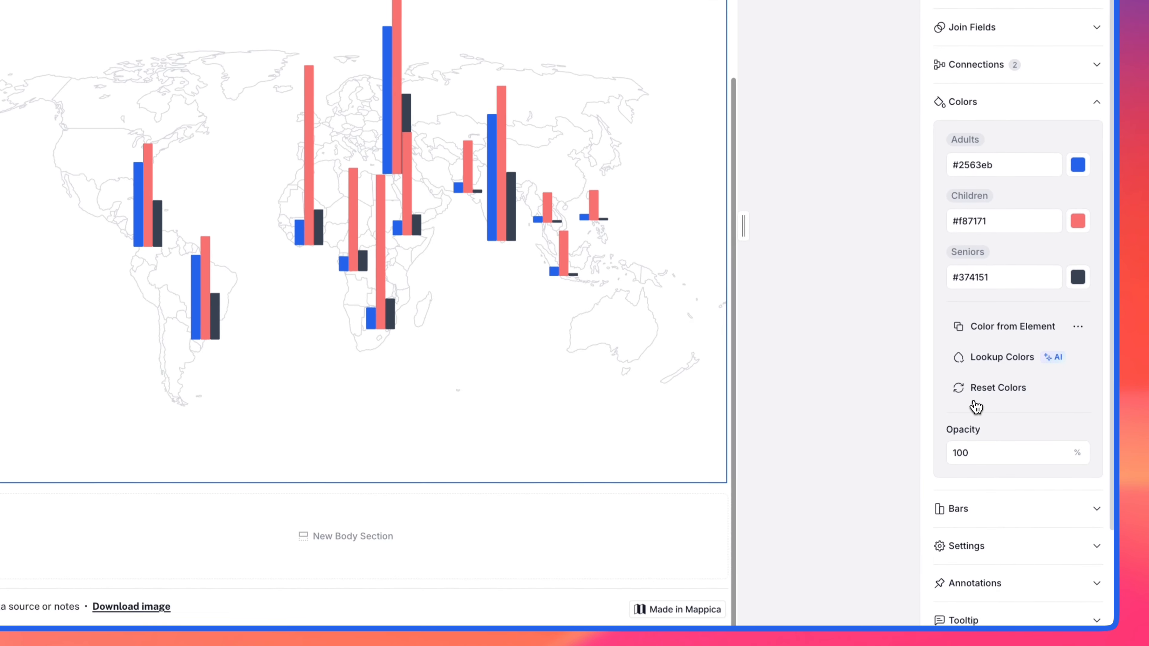
{"action": "left_click", "coordinate": [988, 346]}
{"action": "left_click", "coordinate": [1039, 357]}
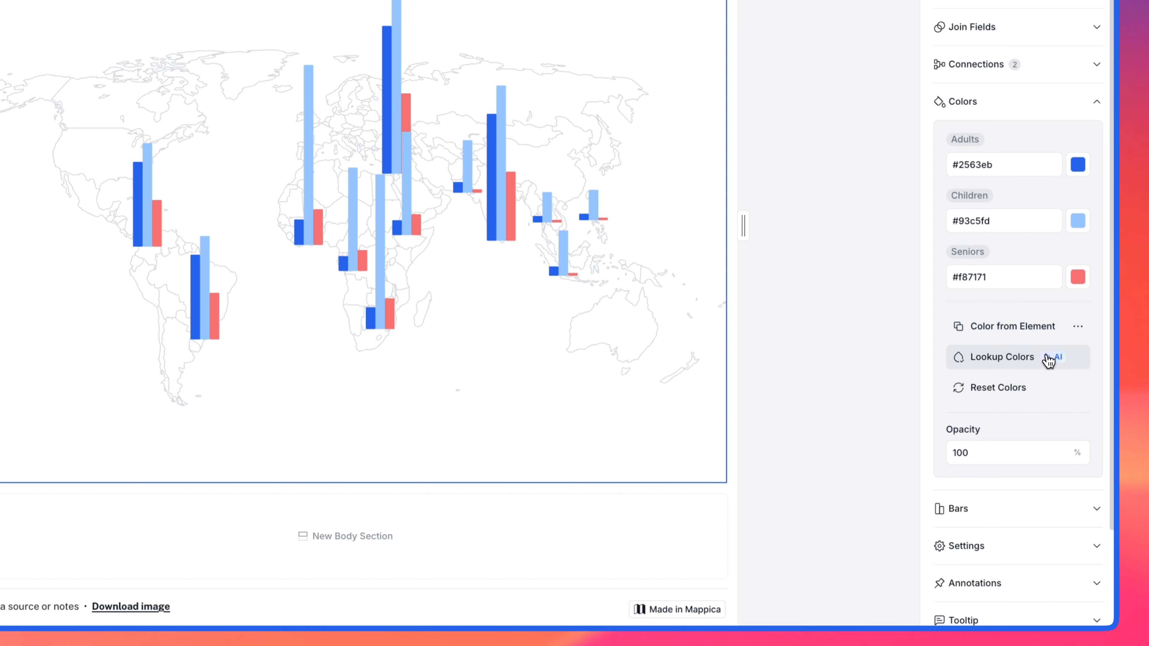
Step: Set the map's maximum bar height to 8 and its bar width to 6
{"action": "left_click", "coordinate": [1009, 516]}
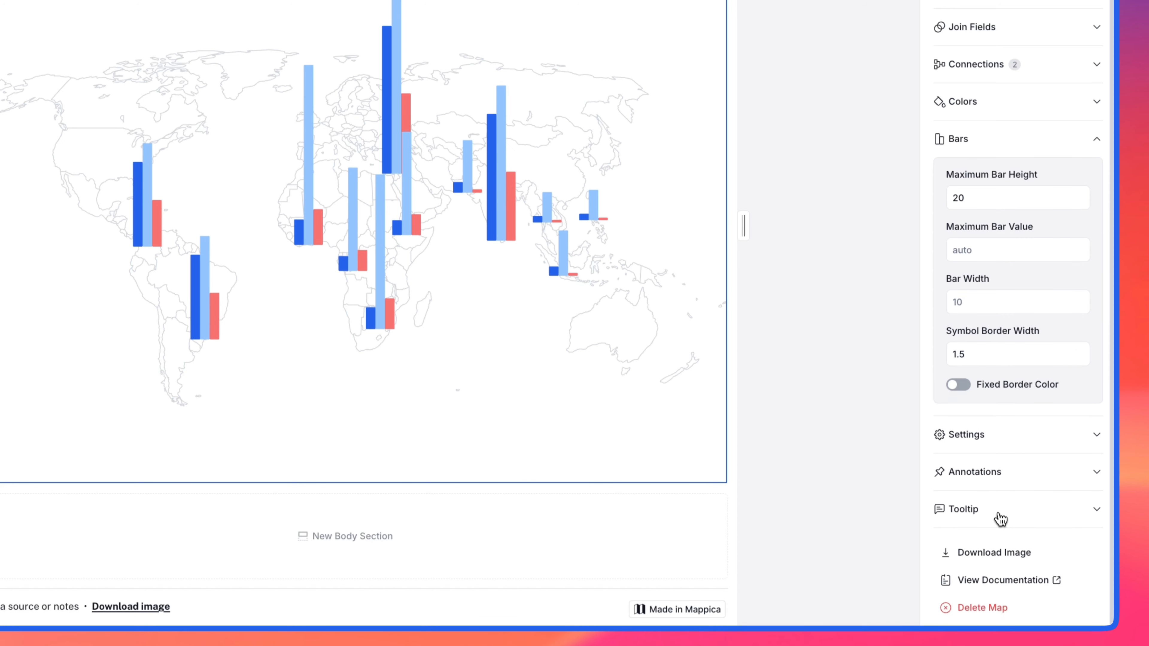
{"action": "left_click_drag", "start_coordinate": [981, 198], "coordinate": [910, 208]}
{"action": "left_click", "coordinate": [972, 301]}
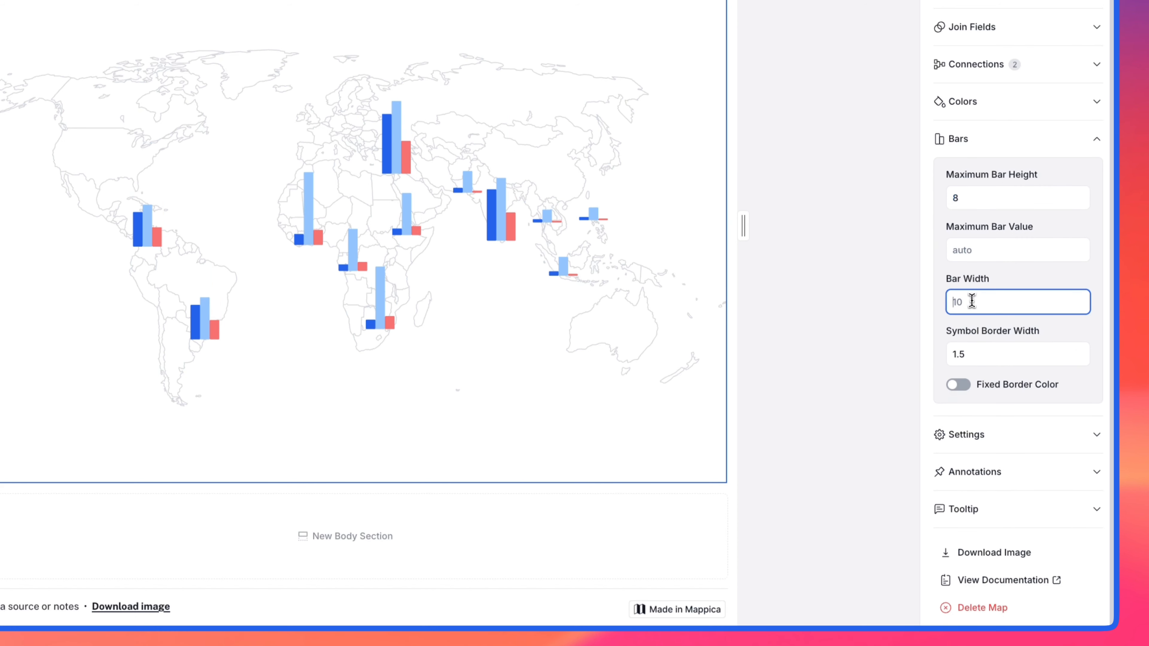
{"action": "type", "text": "6"}
{"action": "key", "text": "Tab"}
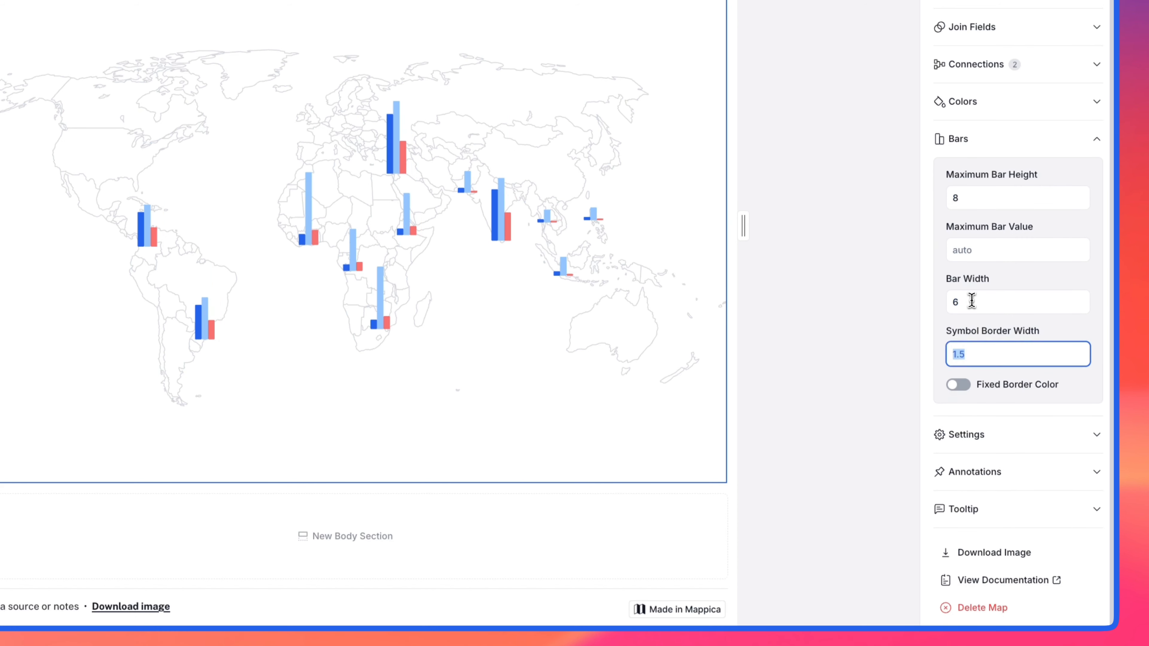
Step: Enable the map's tooltip with City as its label field and check it on the city bars
{"action": "left_click", "coordinate": [977, 509]}
{"action": "left_click", "coordinate": [958, 289]}
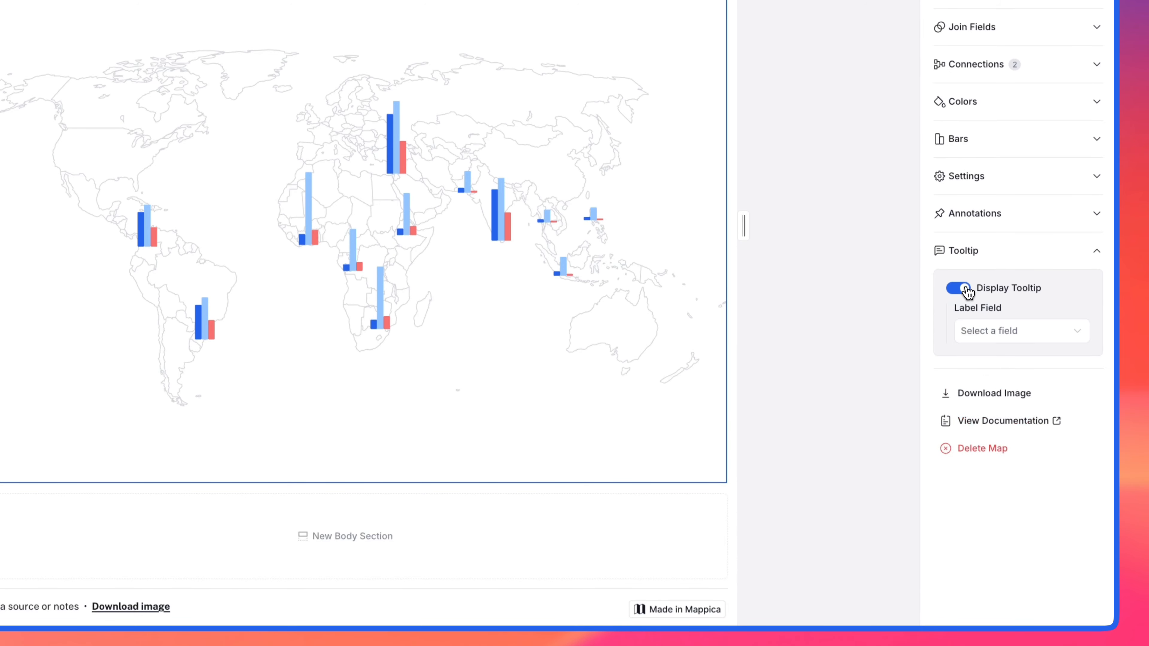
{"action": "left_click", "coordinate": [995, 330]}
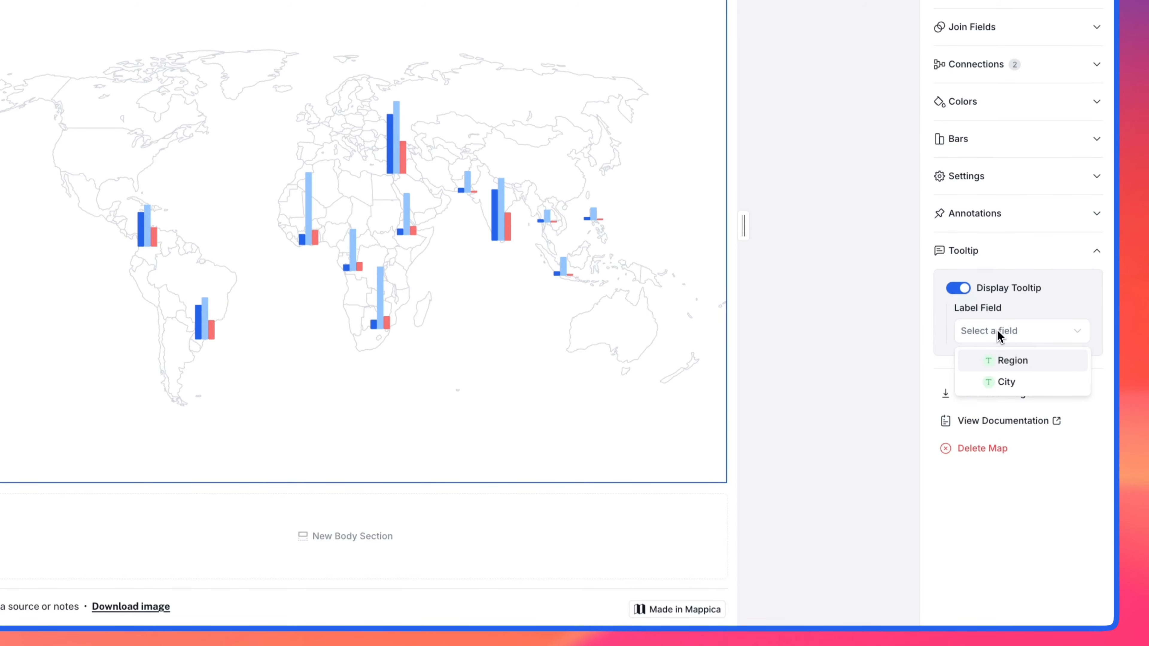
{"action": "left_click", "coordinate": [1006, 382]}
{"action": "mouse_move", "coordinate": [423, 253]}
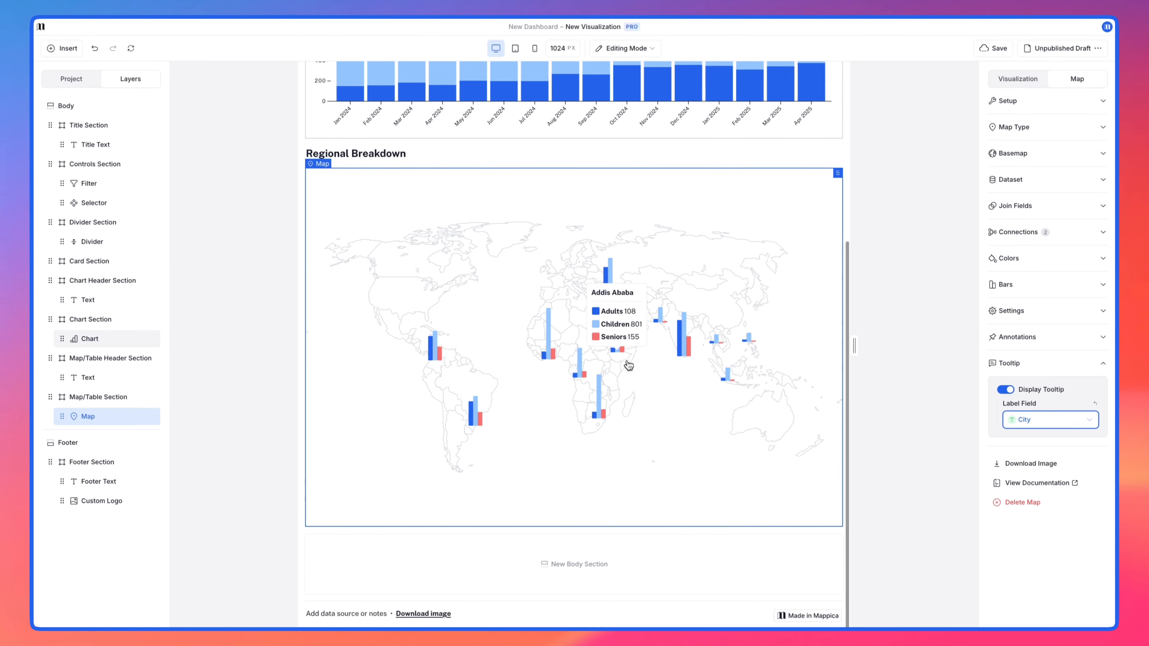
{"action": "mouse_move", "coordinate": [610, 403]}
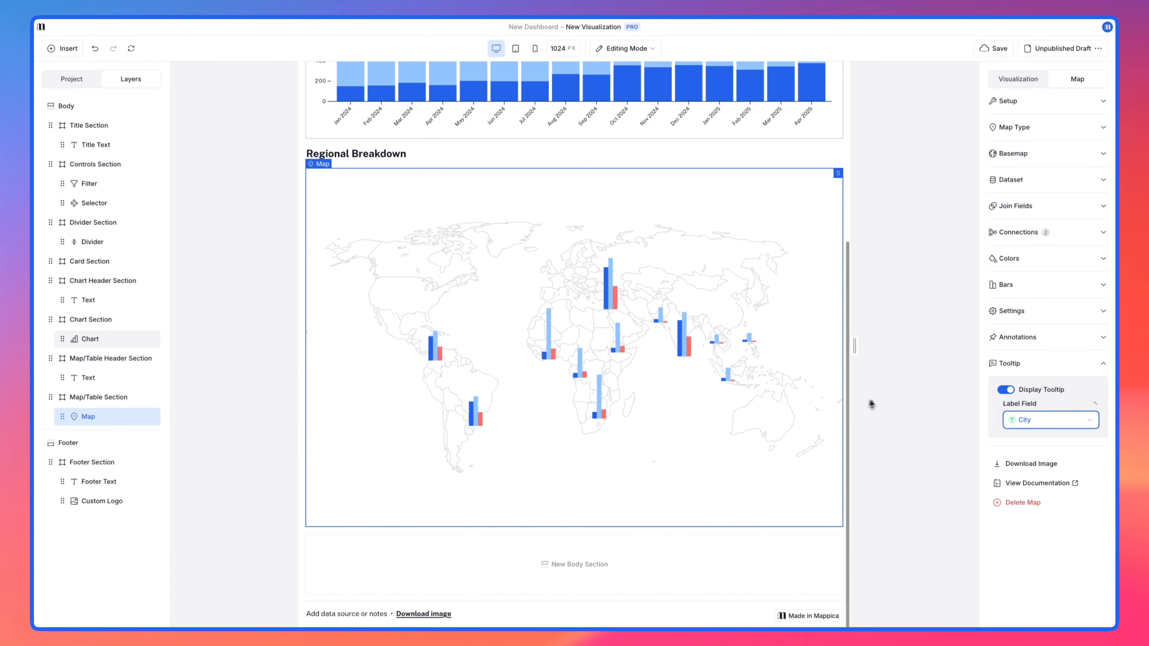
Step: Insert a table beside the map in the Map/Table Section
{"action": "left_click", "coordinate": [887, 401]}
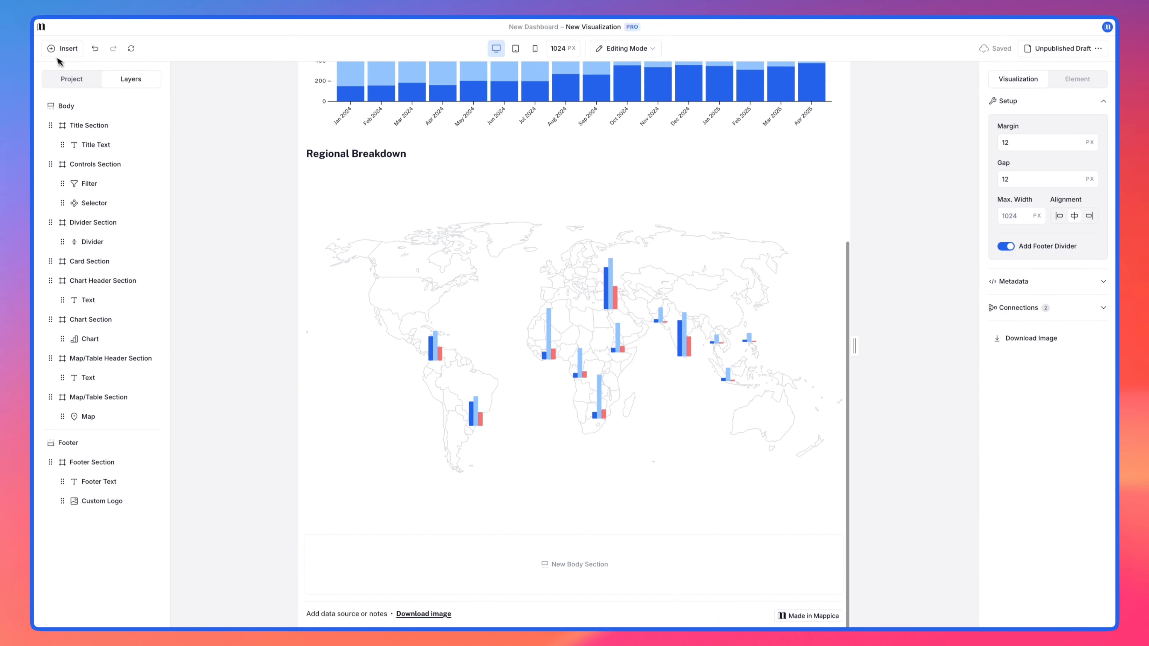
{"action": "left_click", "coordinate": [61, 49]}
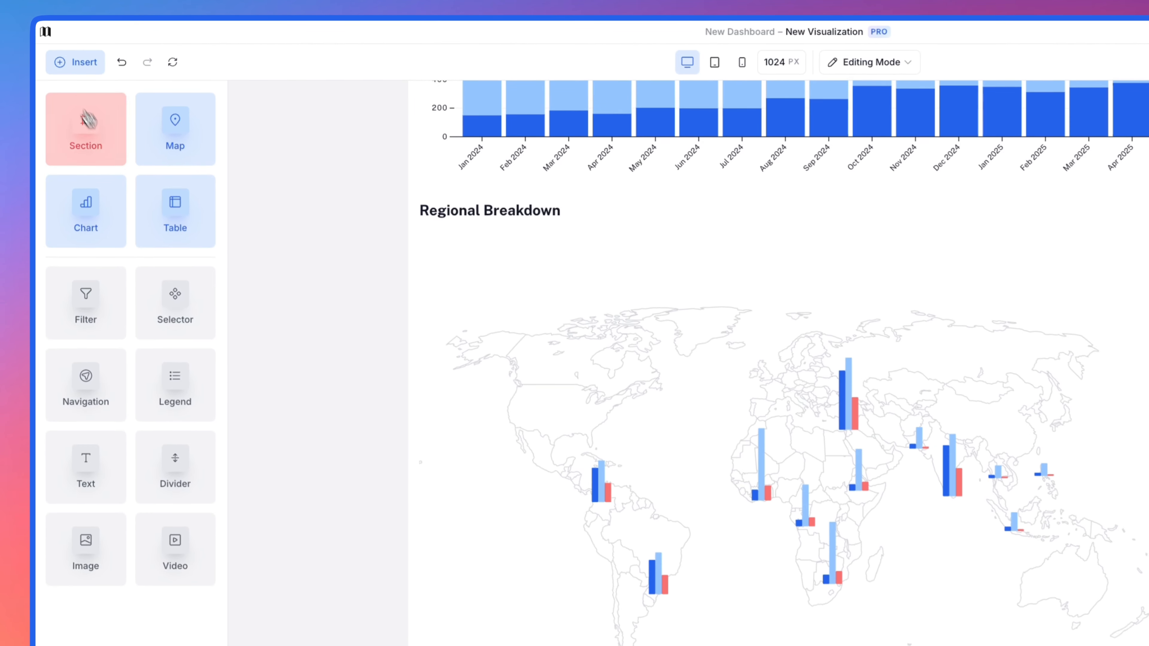
{"action": "left_click_drag", "start_coordinate": [166, 227], "coordinate": [992, 412]}
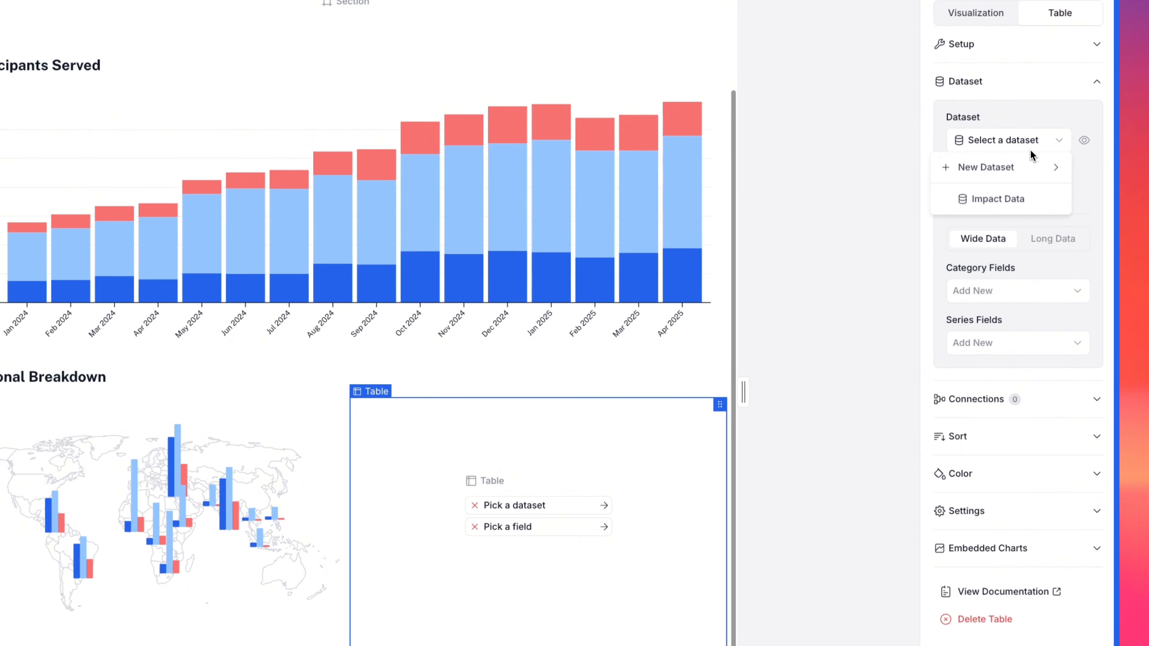
Step: Assign the Impact Data dataset to the table and add City and Region as its category fields
{"action": "left_click", "coordinate": [1011, 203]}
{"action": "left_click", "coordinate": [1007, 291]}
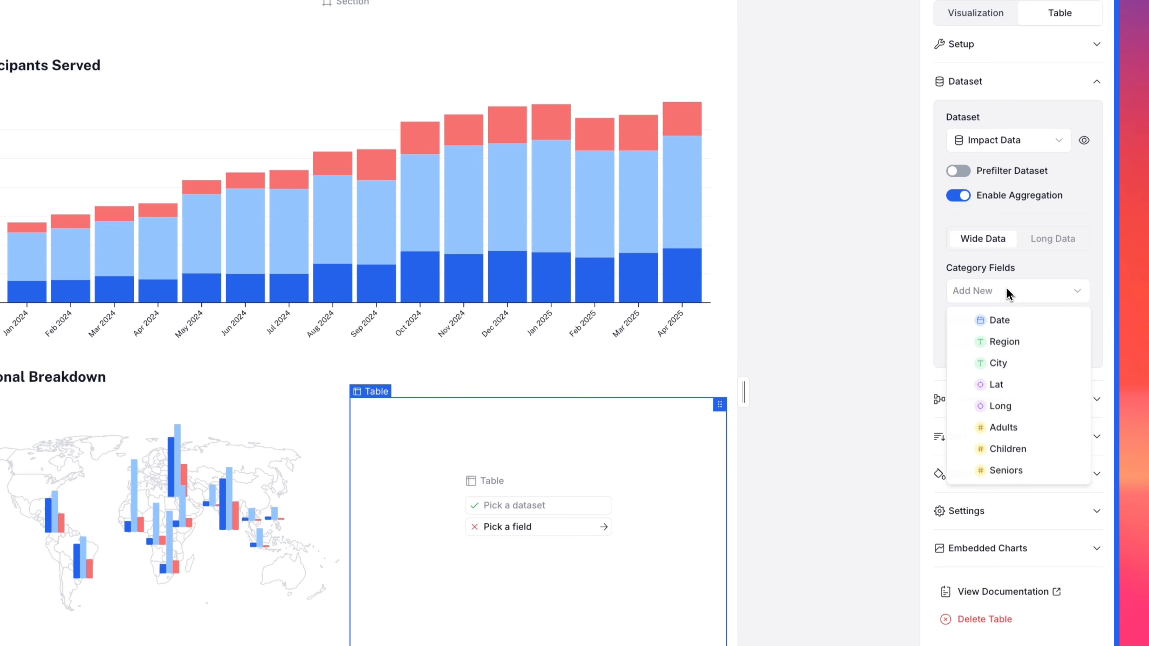
{"action": "left_click", "coordinate": [1002, 365]}
{"action": "left_click", "coordinate": [1004, 333]}
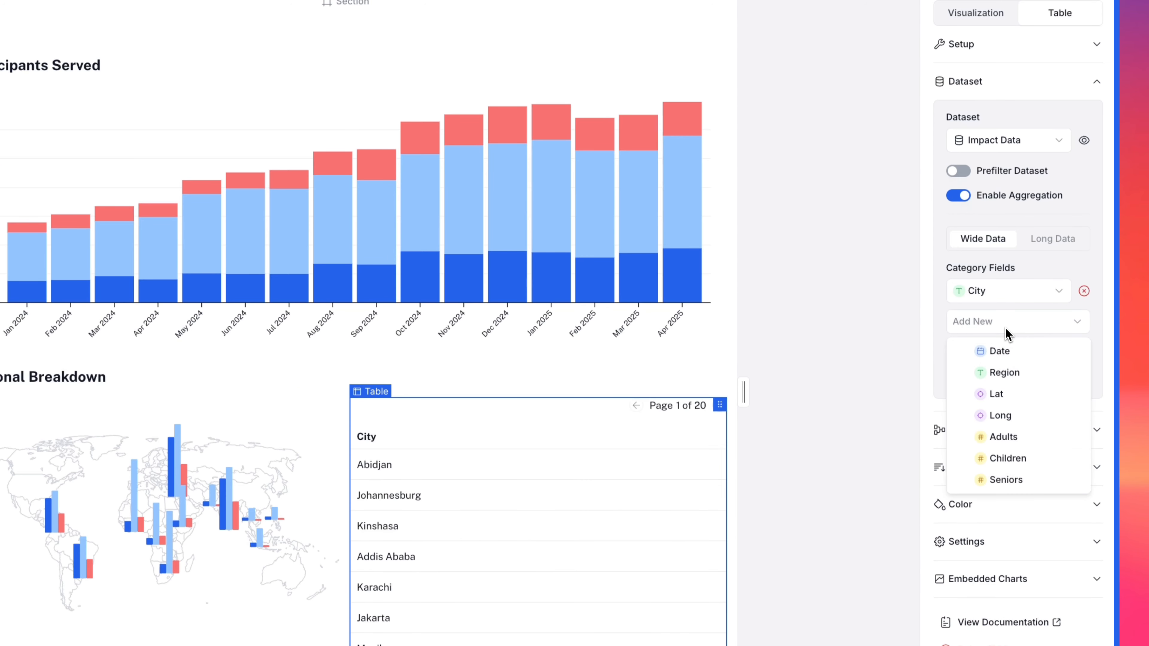
{"action": "left_click", "coordinate": [1007, 371]}
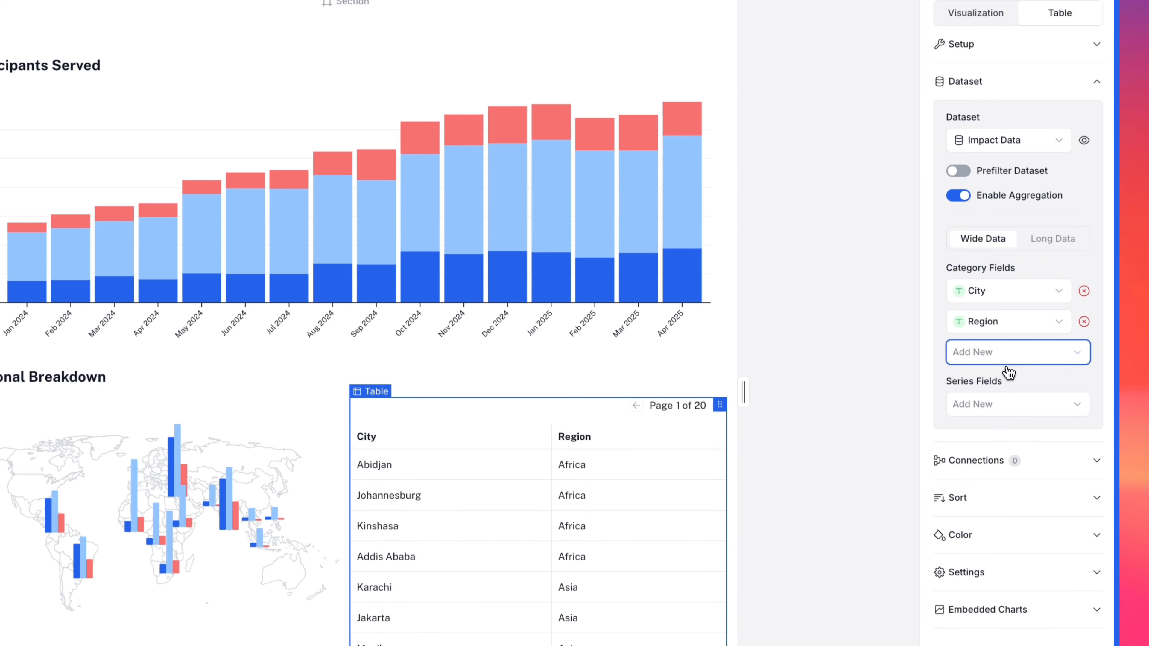
Step: Add Adults, Children and Seniors as the table's series fields
{"action": "left_click", "coordinate": [1007, 403]}
{"action": "left_click", "coordinate": [1005, 436]}
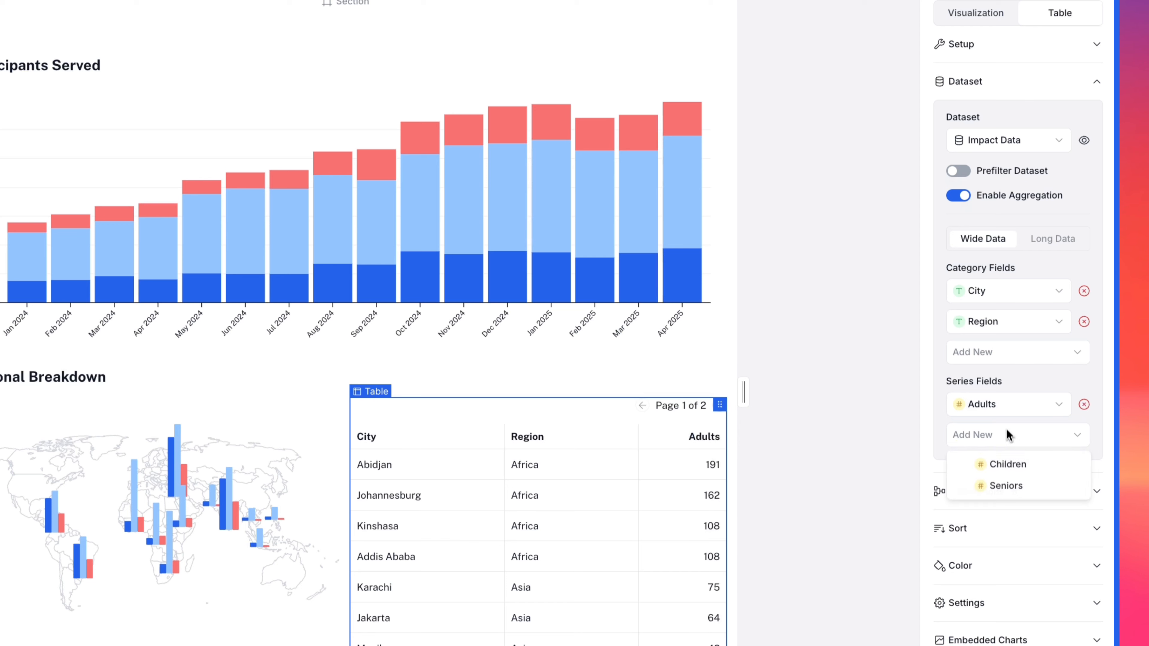
{"action": "left_click", "coordinate": [1007, 465]}
{"action": "left_click", "coordinate": [1007, 467]}
{"action": "left_click", "coordinate": [1008, 492]}
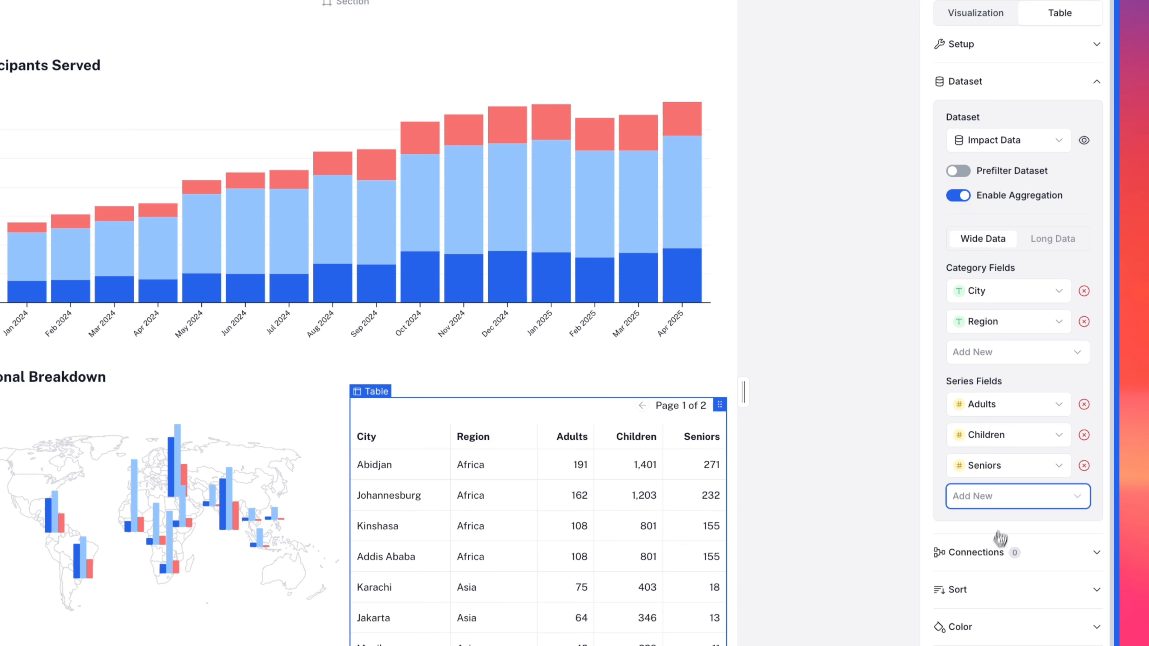
Step: Connect the table to the existing Filter and Selector
{"action": "left_click", "coordinate": [990, 553]}
{"action": "left_click", "coordinate": [990, 240]}
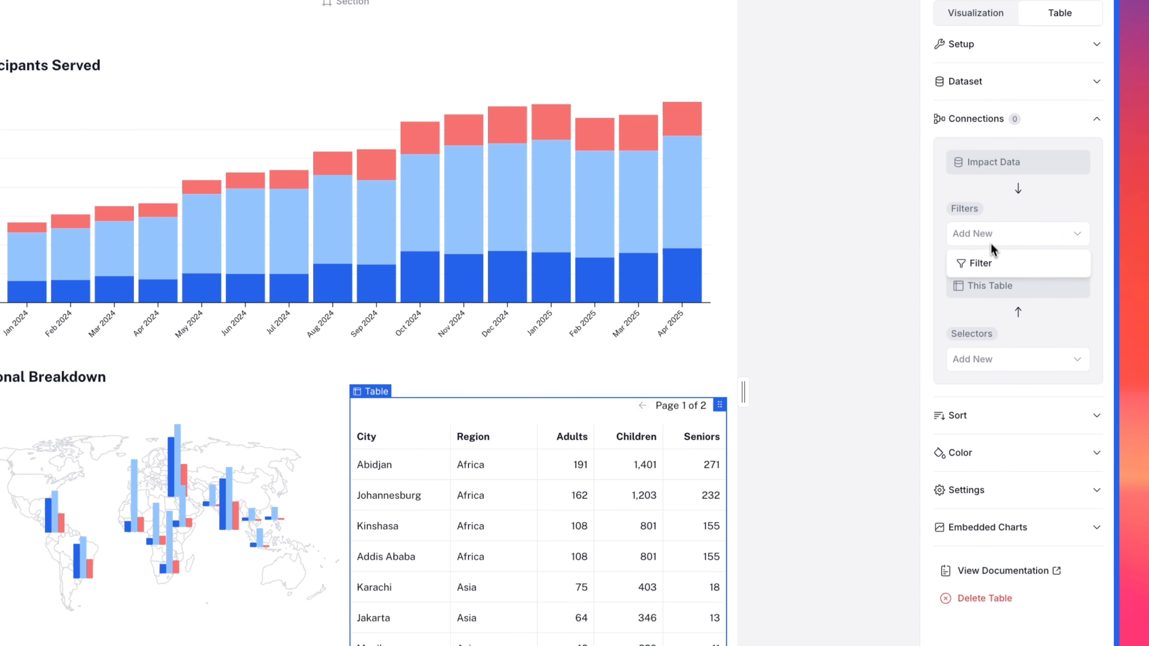
{"action": "left_click", "coordinate": [990, 264]}
{"action": "left_click", "coordinate": [987, 398]}
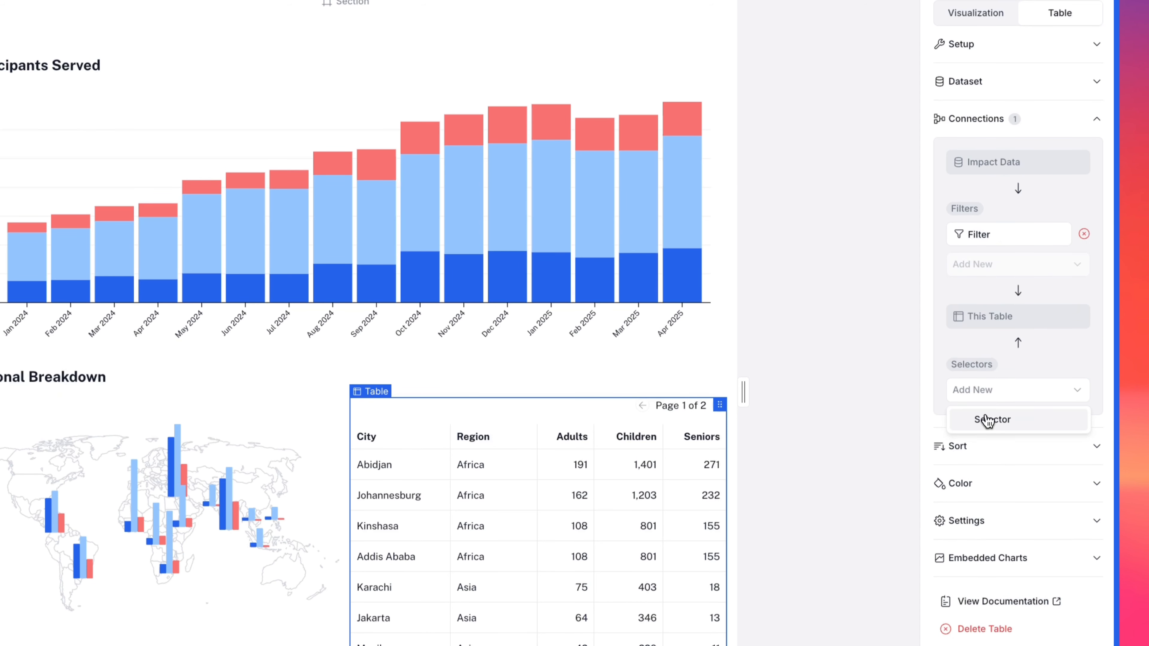
{"action": "left_click", "coordinate": [987, 419]}
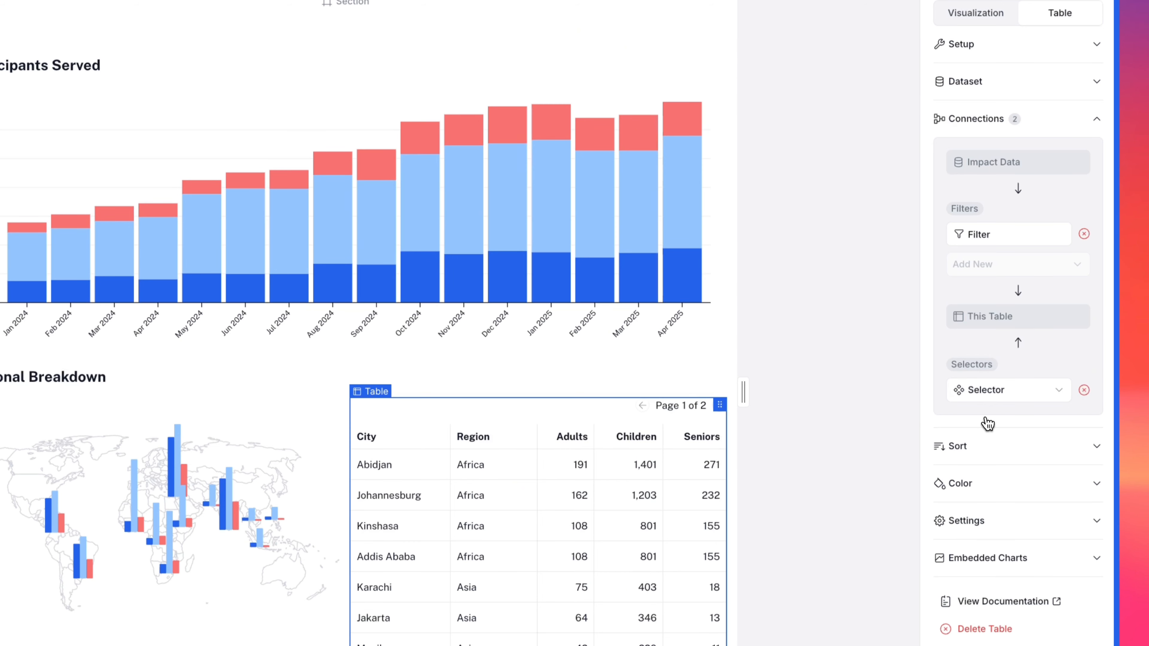
Step: Test the table's user sorting by cycling through the sort orders of the Children column
{"action": "left_click", "coordinate": [989, 450]}
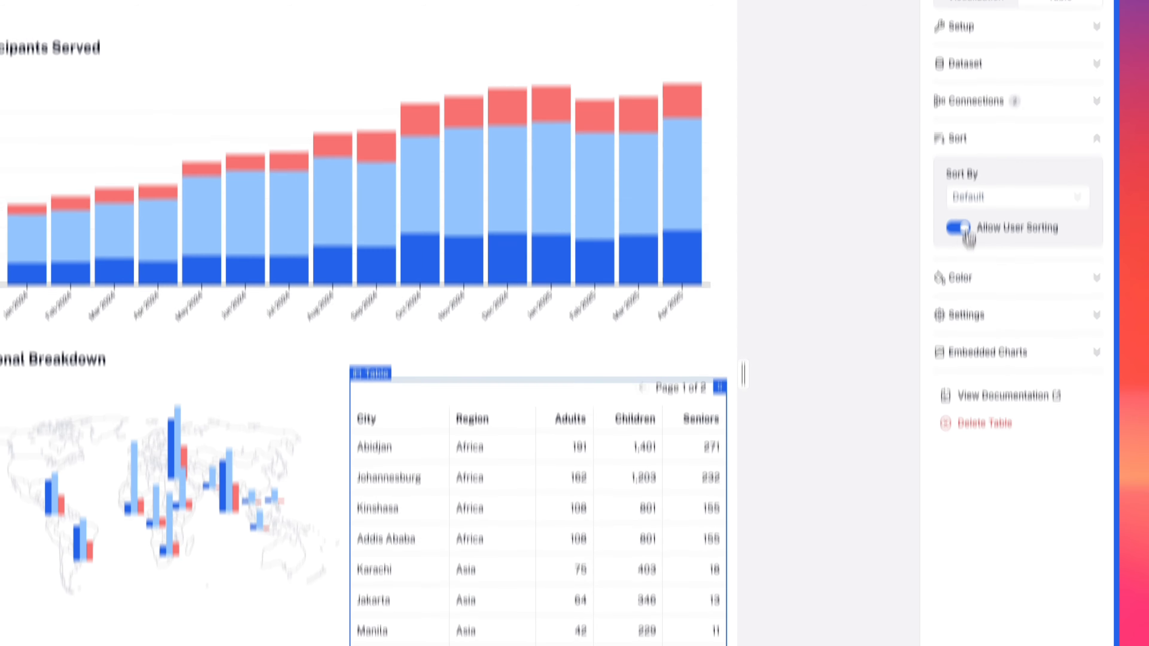
{"action": "scroll", "coordinate": [679, 269], "scroll_direction": "down", "scroll_amount": 4}
{"action": "left_click", "coordinate": [642, 271]}
{"action": "left_click", "coordinate": [642, 270]}
{"action": "left_click", "coordinate": [642, 271]}
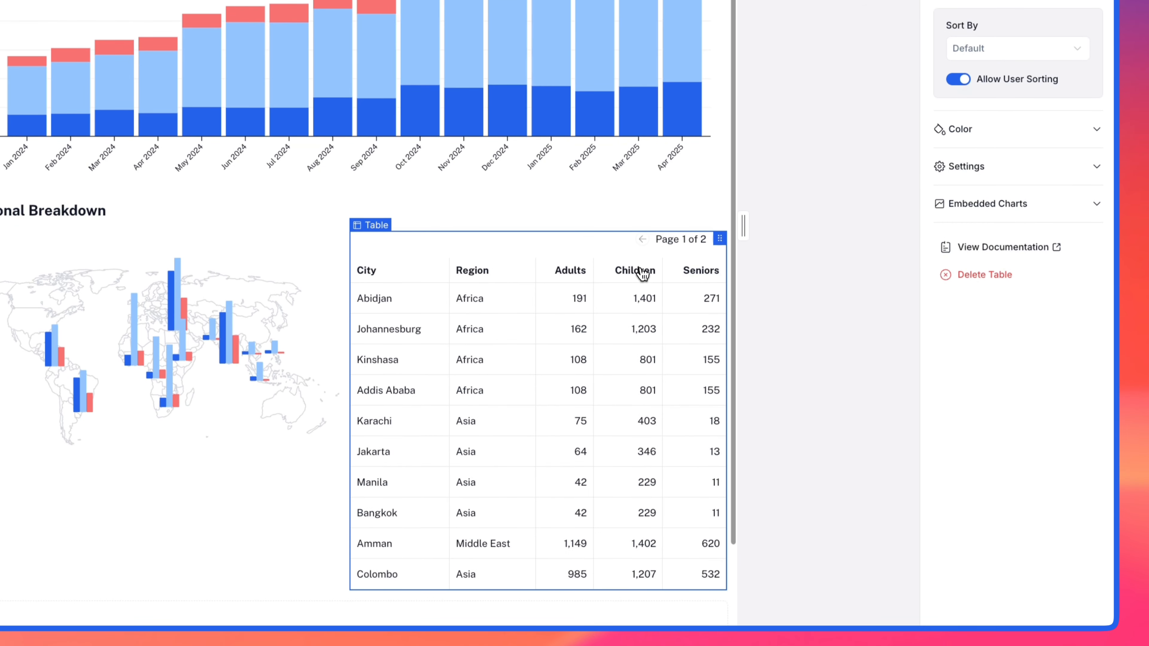
Step: Set the table's default sort field to City
{"action": "scroll", "coordinate": [995, 204], "scroll_direction": "up", "scroll_amount": 3}
{"action": "left_click", "coordinate": [999, 181]}
{"action": "left_click", "coordinate": [997, 235]}
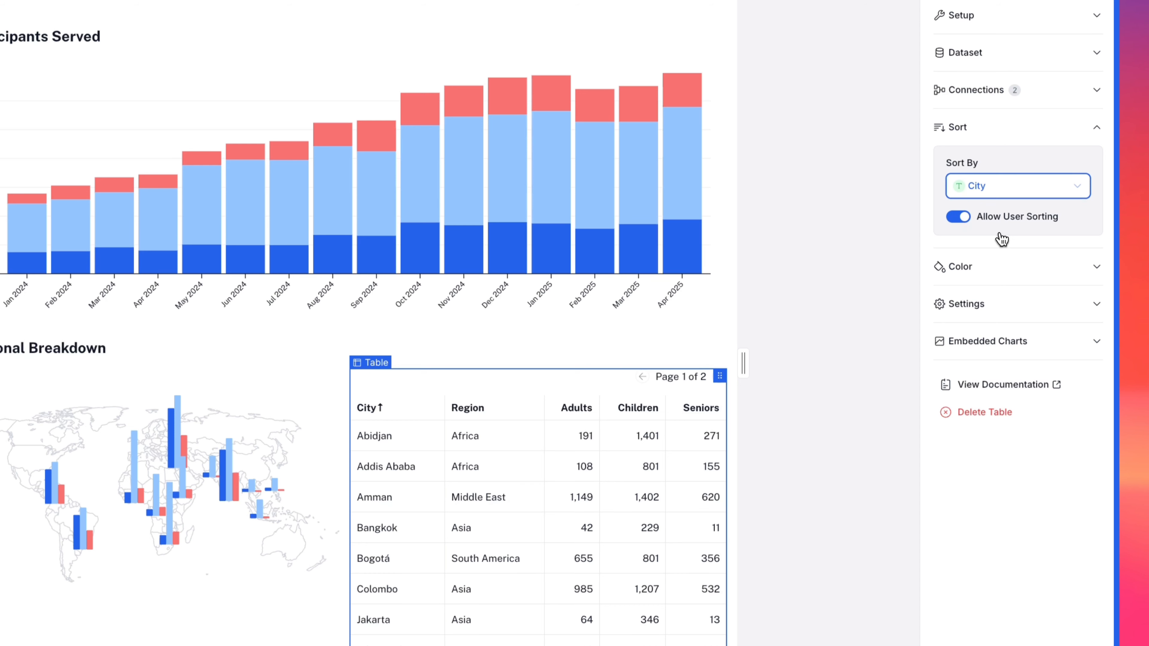
Step: Color the table by columns with the Top Border format and copy the series colors from the chart
{"action": "left_click", "coordinate": [995, 267]}
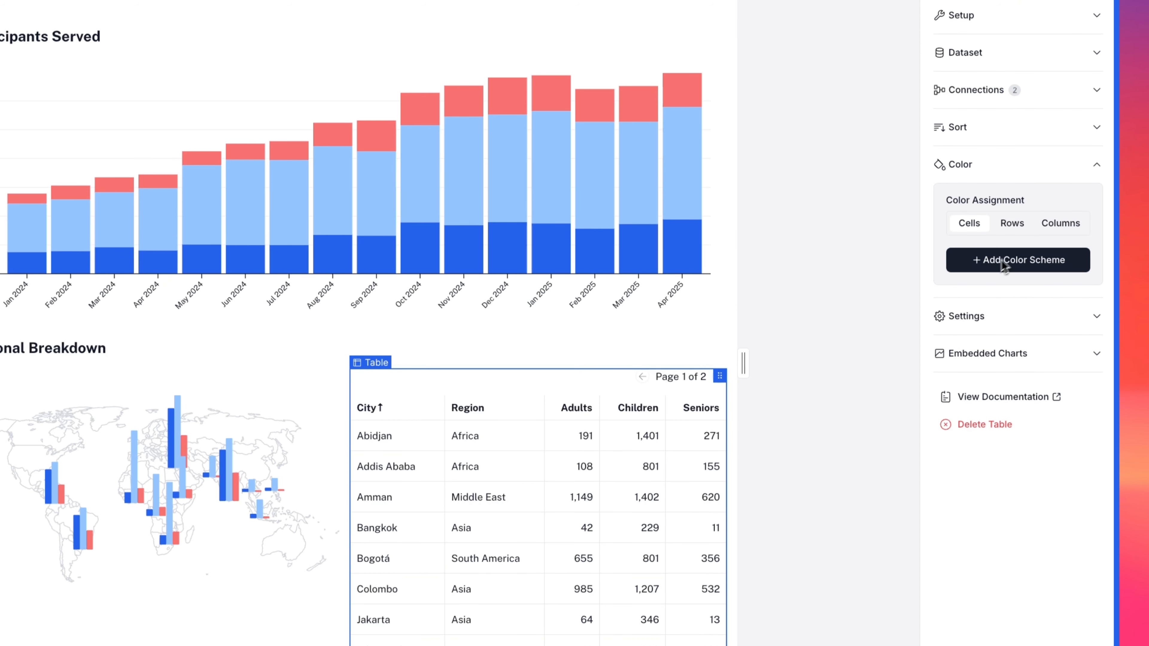
{"action": "left_click", "coordinate": [1050, 224]}
{"action": "left_click", "coordinate": [1046, 280]}
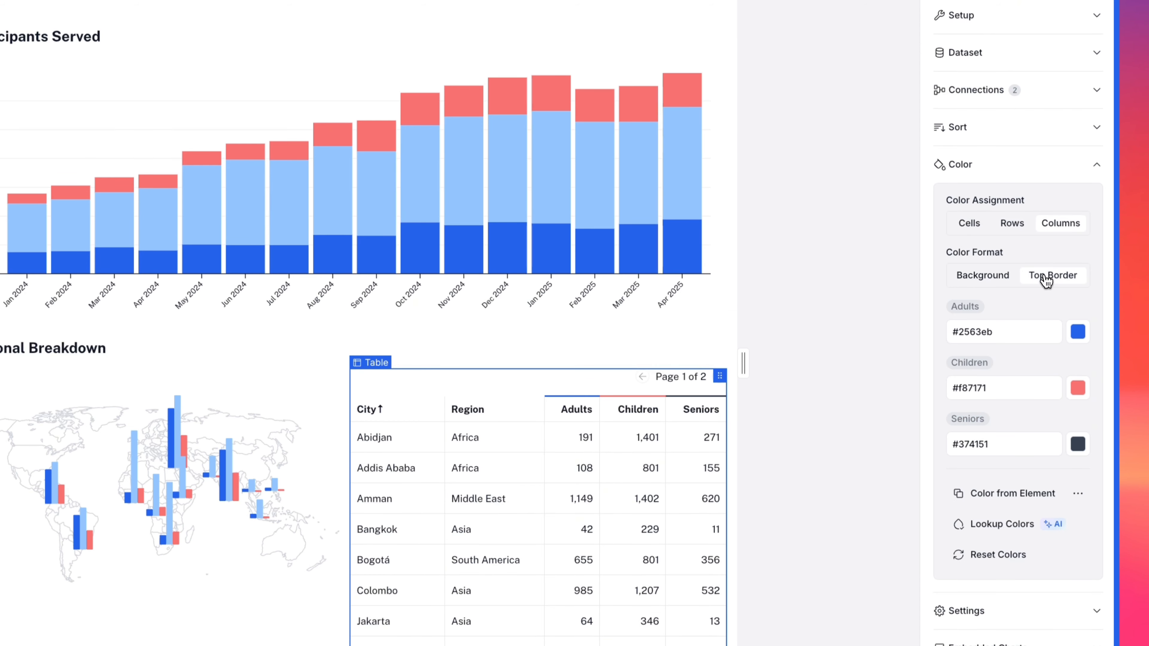
{"action": "left_click", "coordinate": [1034, 495]}
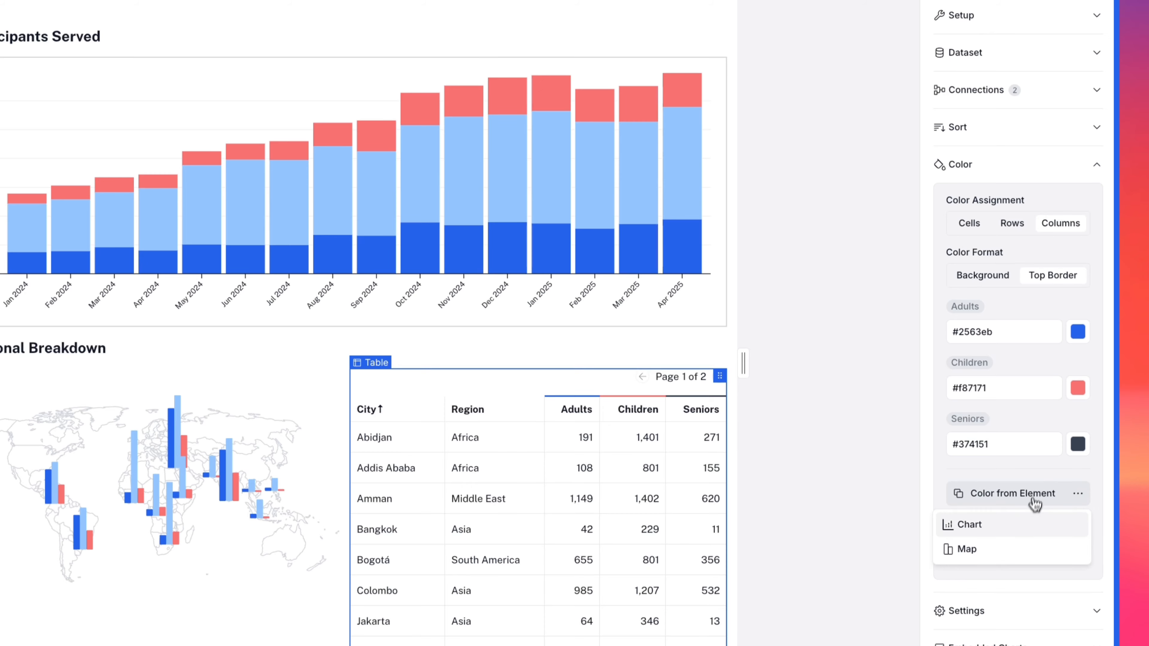
{"action": "left_click", "coordinate": [1035, 519]}
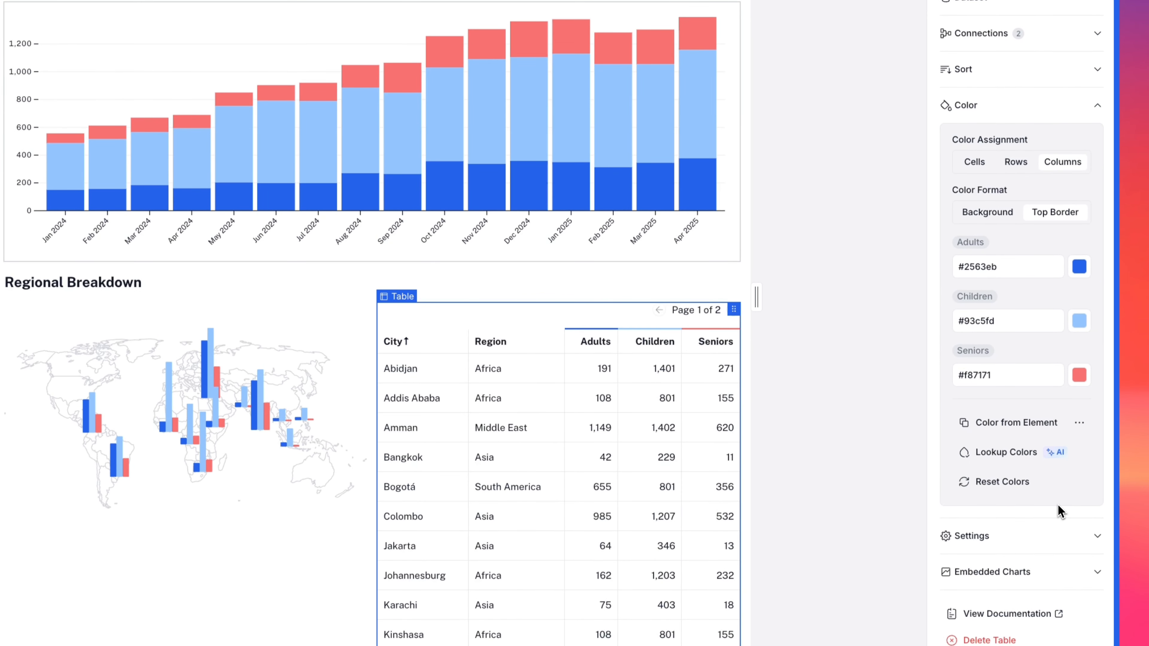
Step: Set the table to 6 rows per page with a minimum row height of 30 px
{"action": "left_click", "coordinate": [1031, 539]}
{"action": "double_click", "coordinate": [963, 198]}
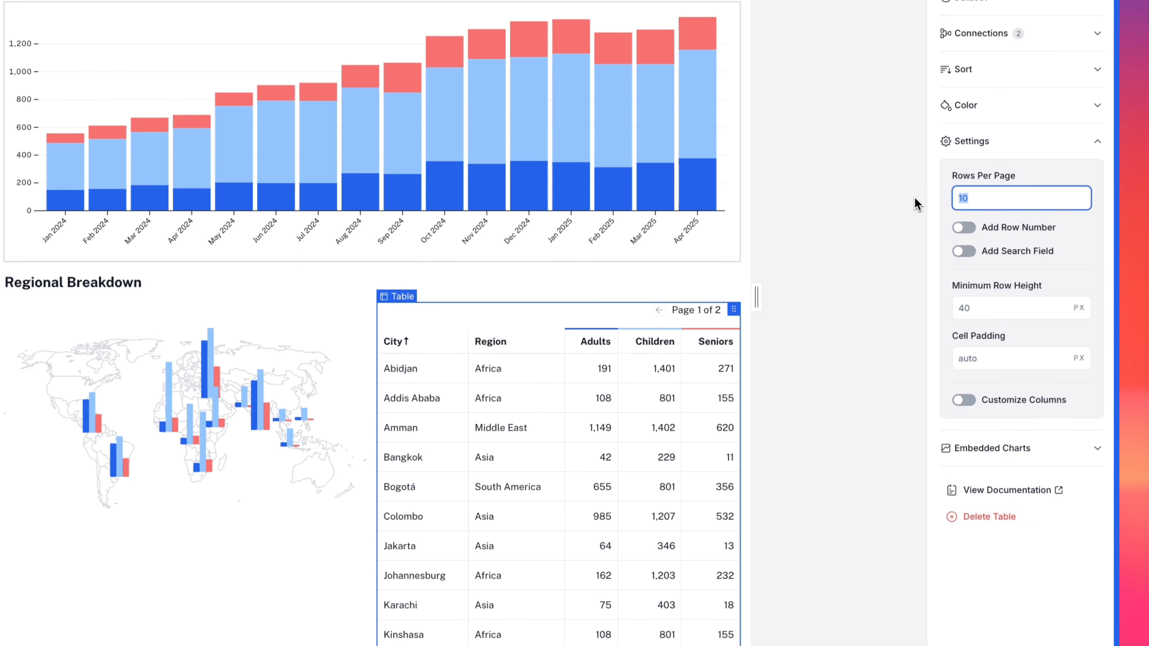
{"action": "type", "text": "6"}
{"action": "left_click", "coordinate": [972, 308]}
{"action": "key", "text": "Tab"}
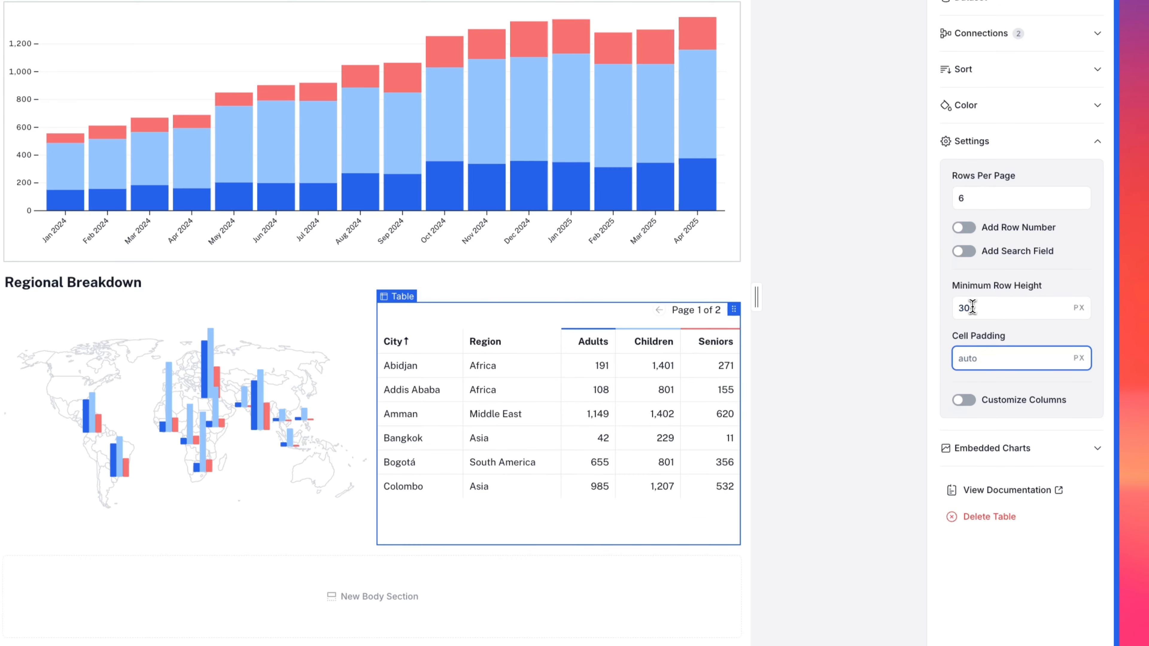
{"action": "left_click", "coordinate": [834, 256]}
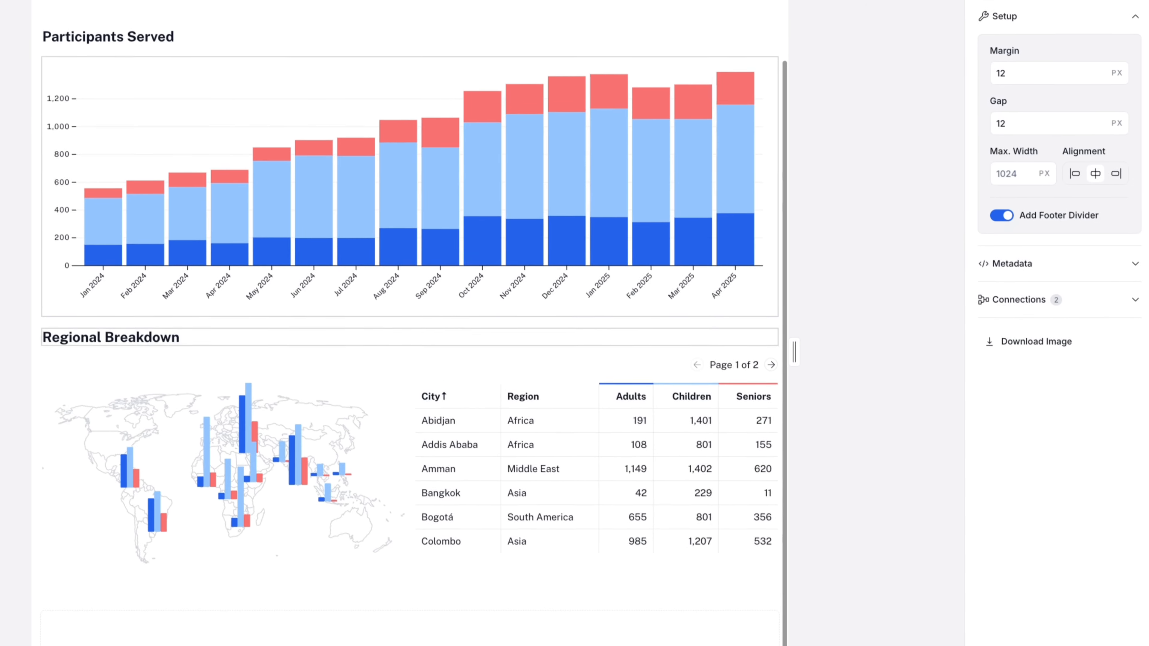
Step: Duplicate the Chart Section and rename the copy as Chart Section 2
{"action": "scroll", "coordinate": [412, 190], "scroll_direction": "up", "scroll_amount": 2}
{"action": "left_click", "coordinate": [412, 190]}
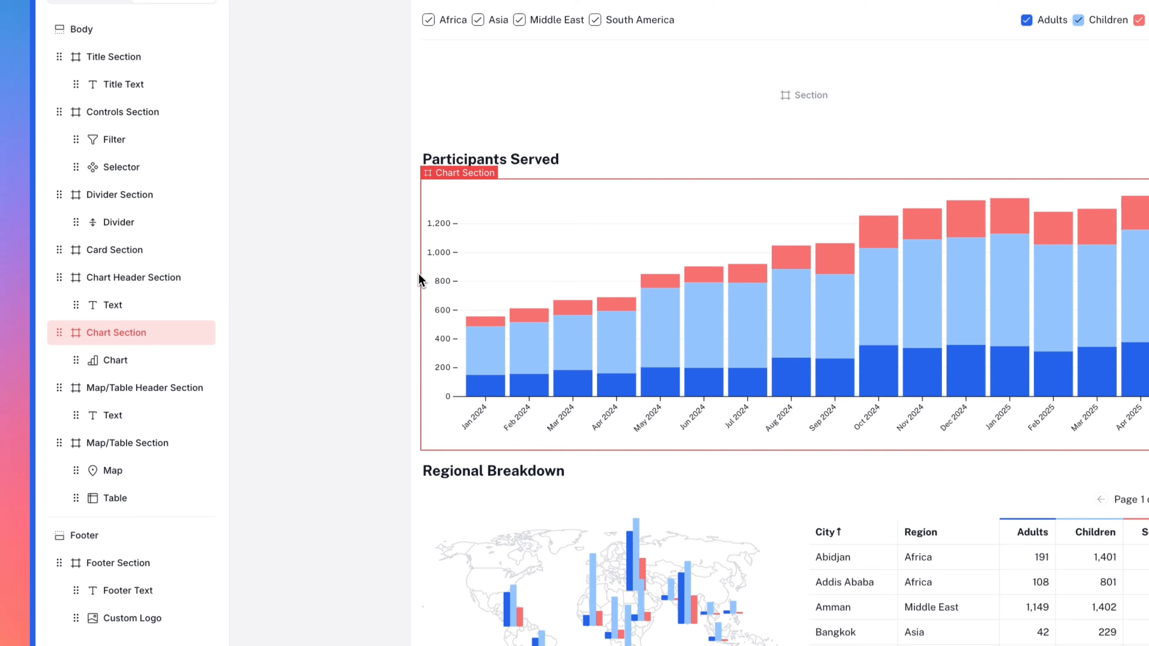
{"action": "left_click", "coordinate": [201, 333]}
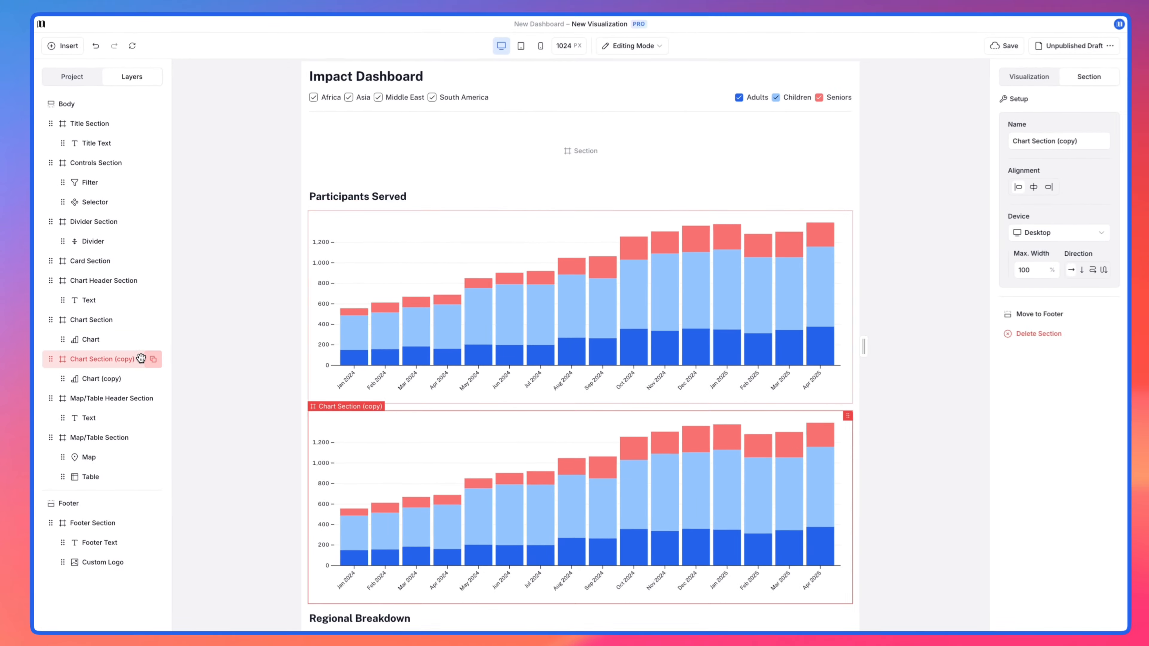
{"action": "left_click_drag", "start_coordinate": [1044, 143], "coordinate": [1086, 143]}
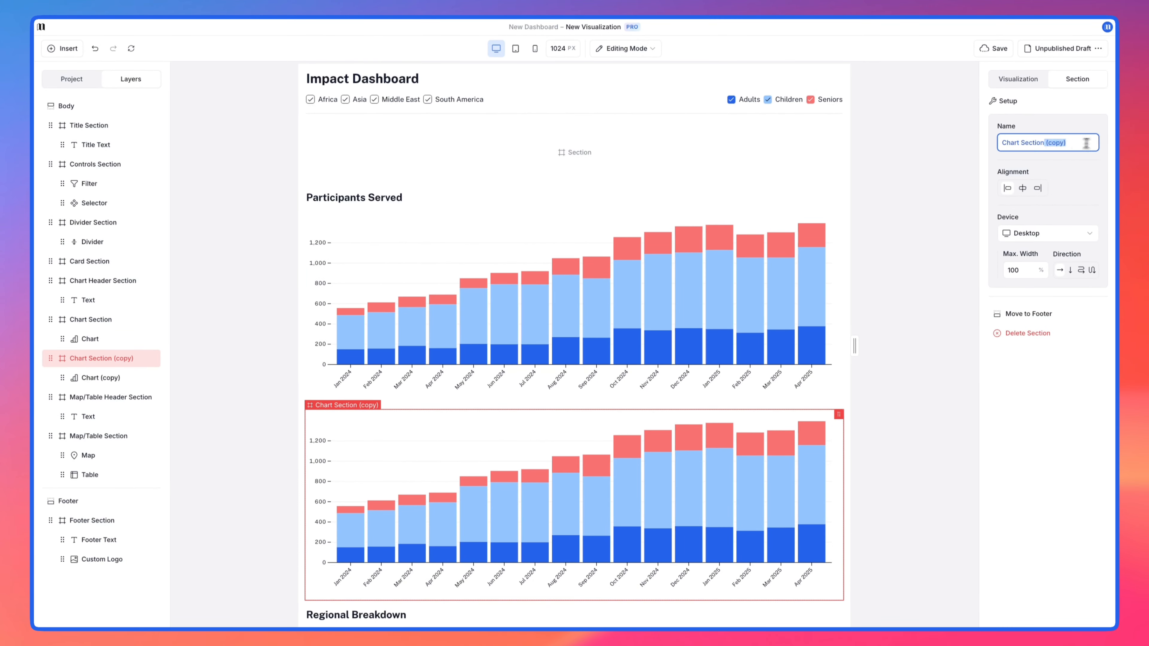
{"action": "key", "text": "Return"}
Step: Rename the copied chart inside Chart Section 2 as Chart 2
{"action": "left_click", "coordinate": [131, 378]}
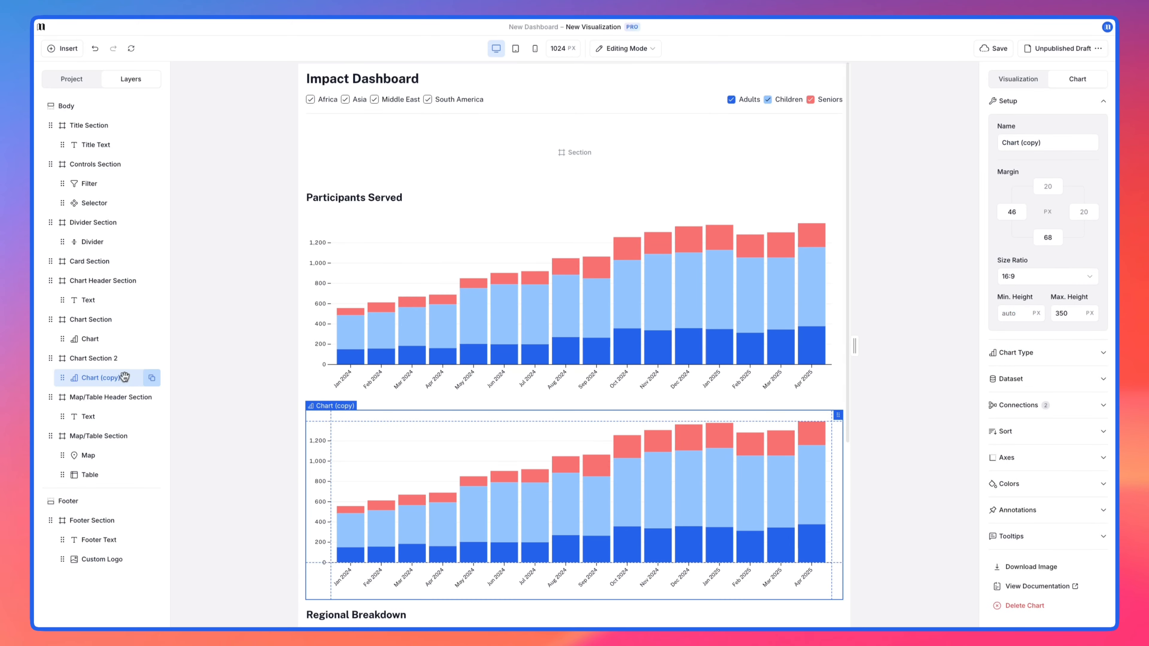
{"action": "left_click_drag", "start_coordinate": [1017, 142], "coordinate": [1050, 143]}
{"action": "type", "text": "2"}
{"action": "key", "text": "Tab"}
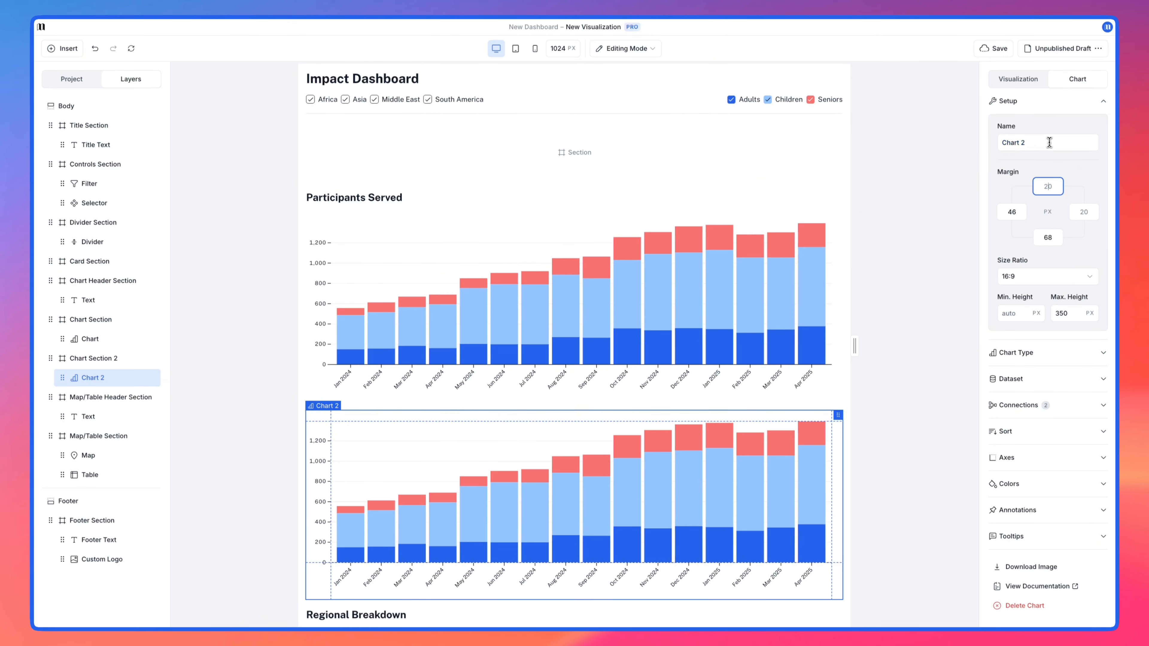
Step: Change Chart 2 to an Area Chart and set its curve to Monotone Cubic
{"action": "left_click", "coordinate": [1004, 385]}
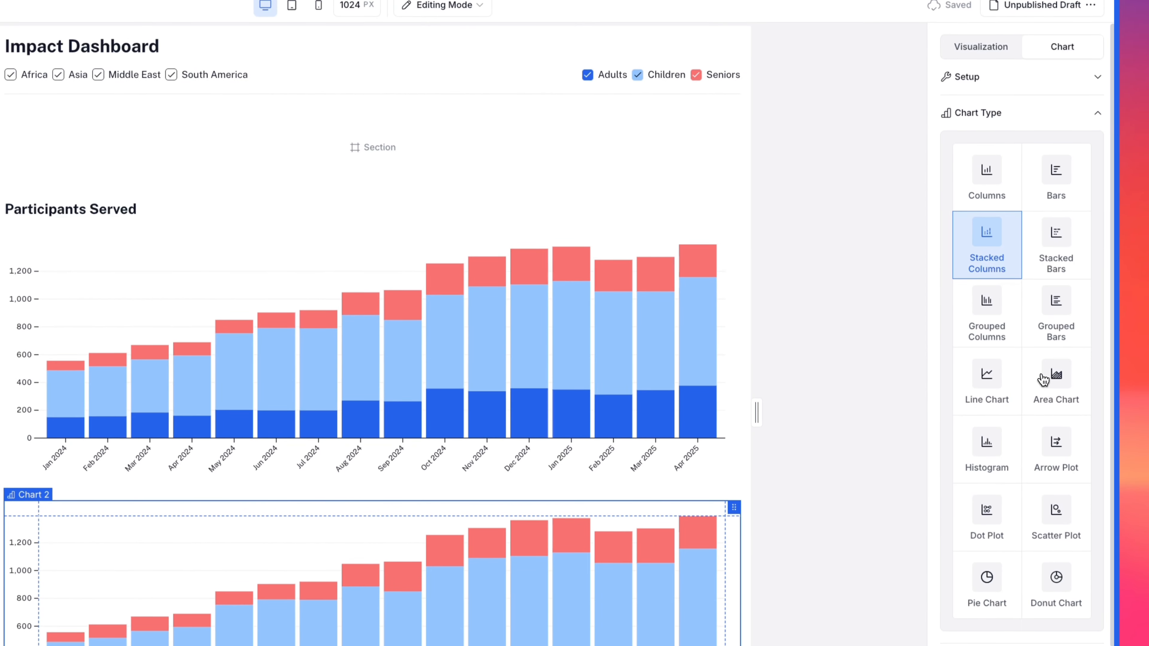
{"action": "left_click", "coordinate": [1043, 379]}
{"action": "scroll", "coordinate": [1026, 521], "scroll_direction": "down", "scroll_amount": 3}
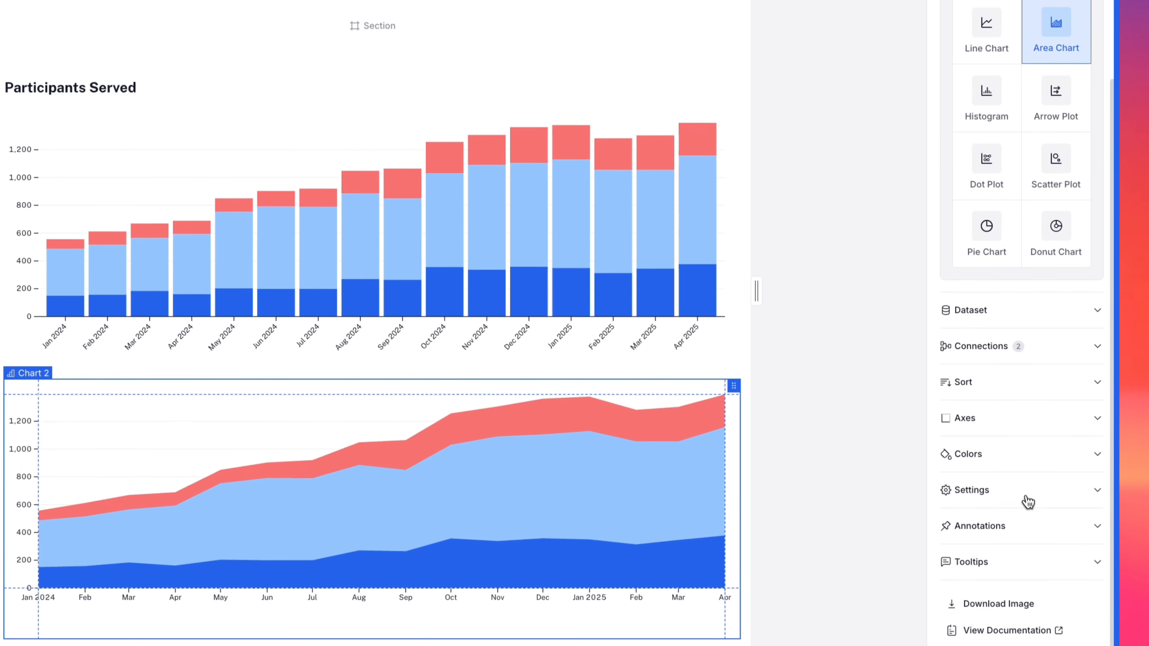
{"action": "left_click", "coordinate": [1026, 489]}
{"action": "left_click", "coordinate": [1038, 262]}
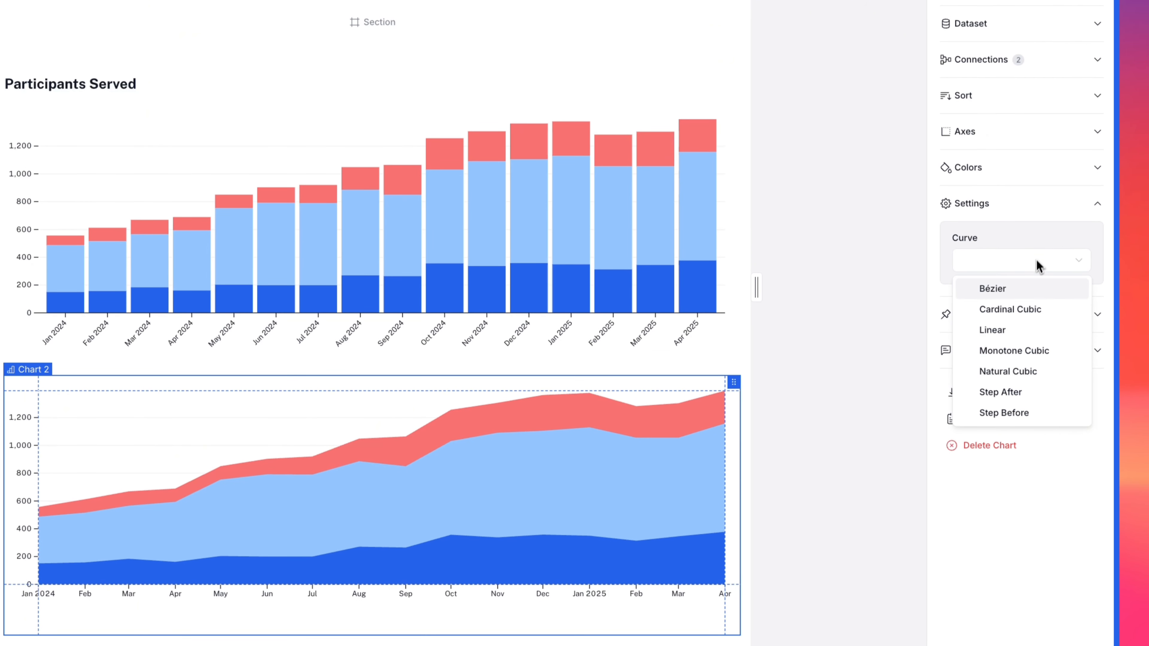
{"action": "left_click", "coordinate": [1027, 352]}
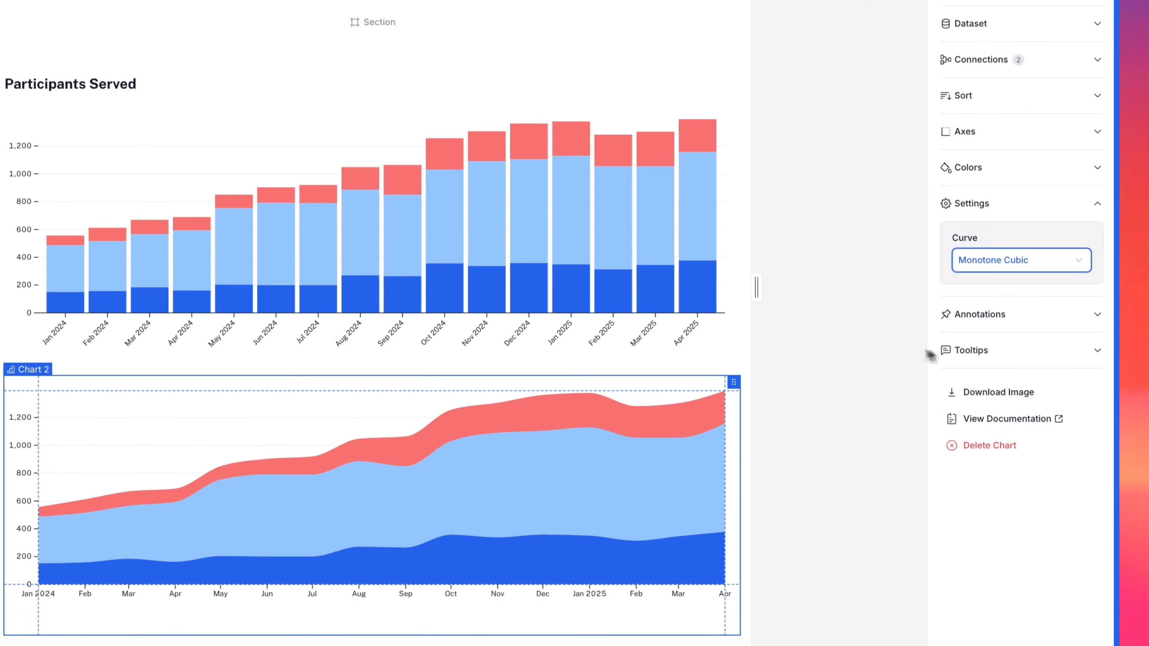
{"action": "left_click", "coordinate": [830, 342]}
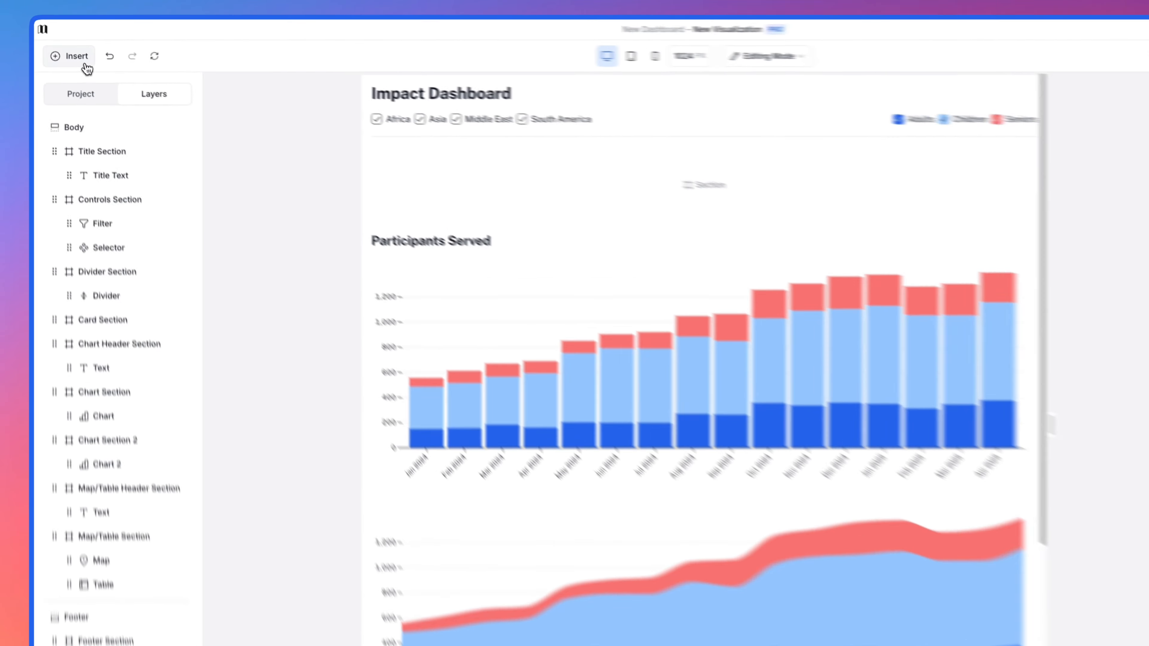
Step: Insert a Navigation element beside the Participants Served heading and set its display style to Buttons
{"action": "left_click", "coordinate": [86, 67]}
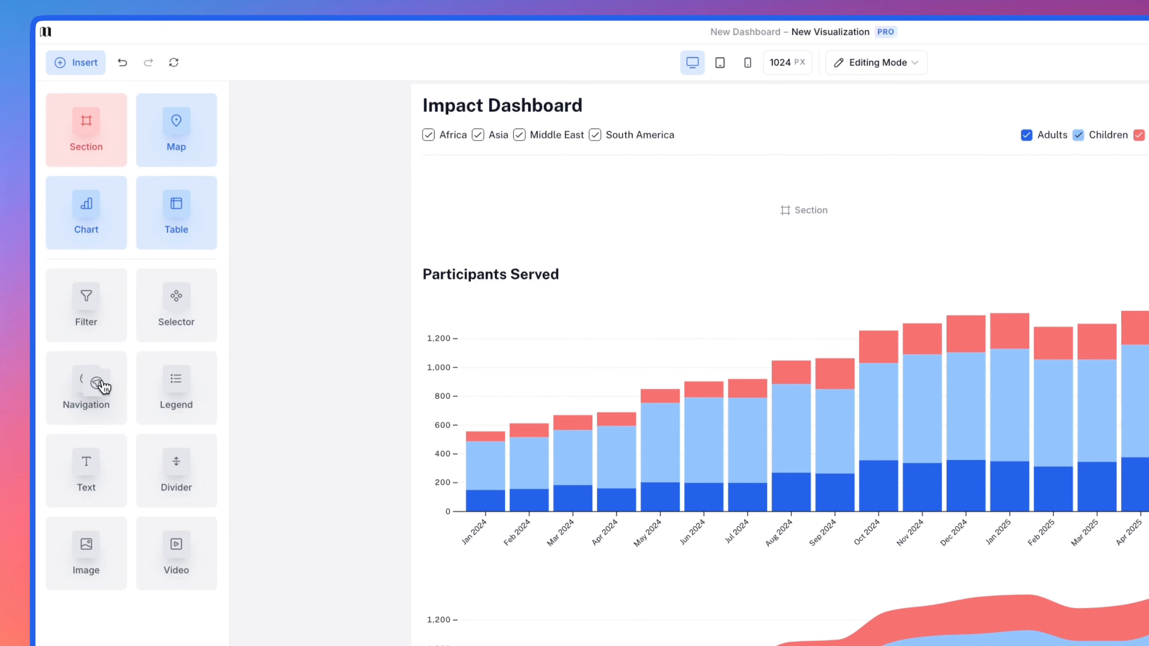
{"action": "left_click_drag", "start_coordinate": [103, 386], "coordinate": [1137, 272]}
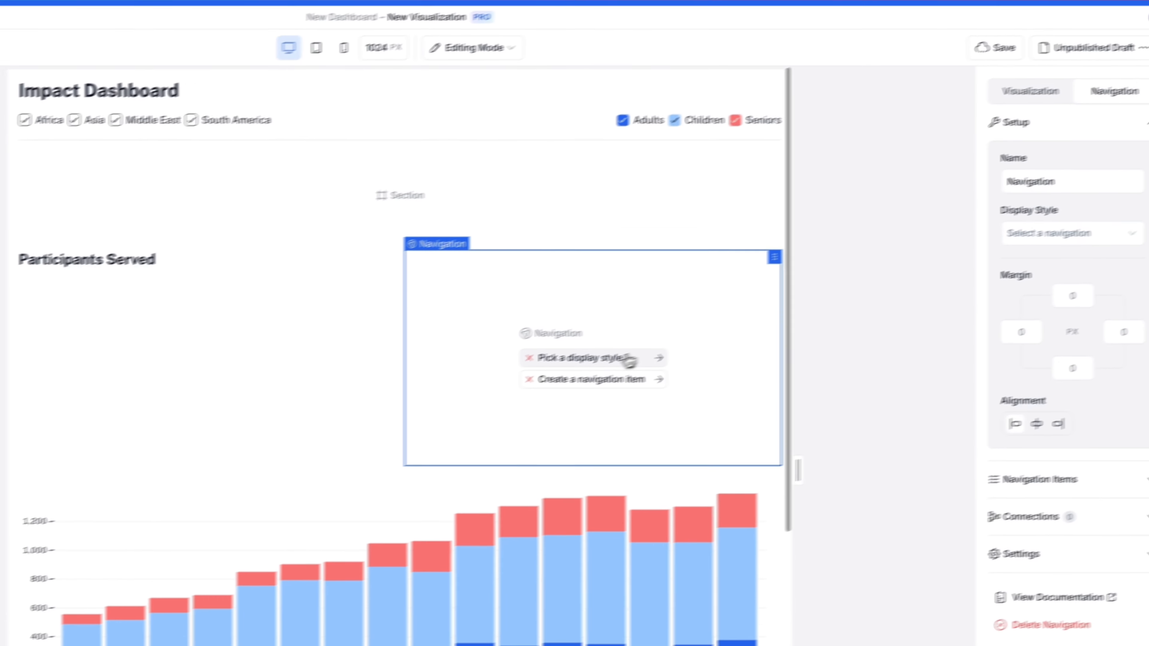
{"action": "left_click", "coordinate": [1142, 202]}
{"action": "left_click", "coordinate": [998, 278]}
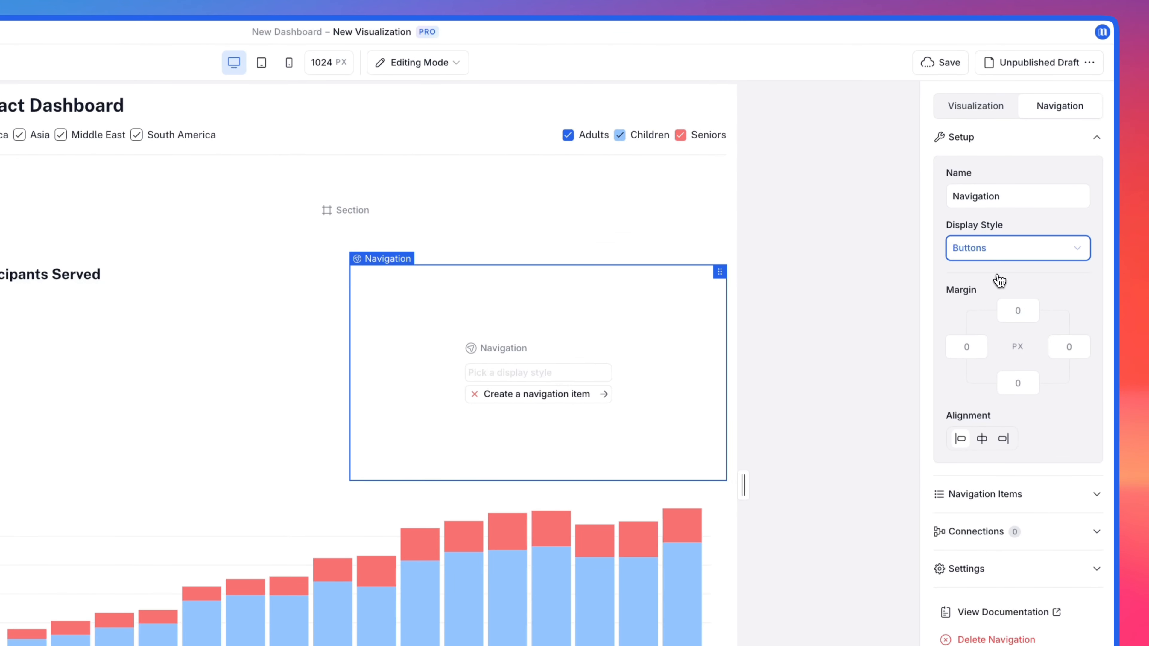
Step: Add two navigation items named Column Chart and Area Chart
{"action": "left_click", "coordinate": [1000, 495]}
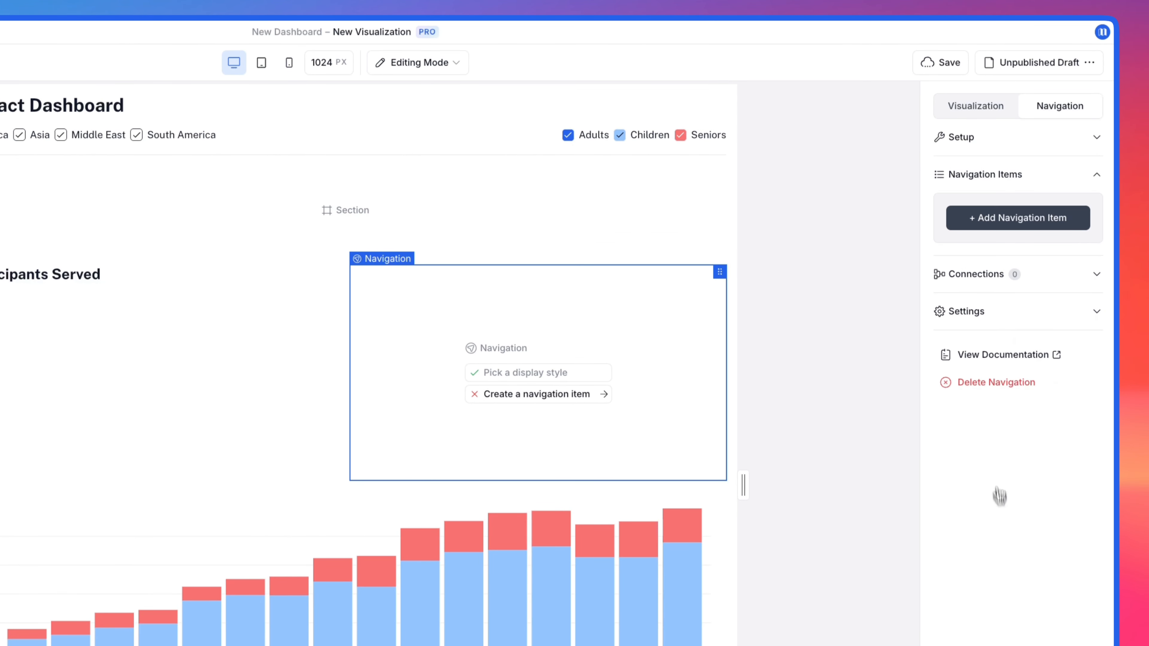
{"action": "left_click", "coordinate": [979, 221]}
{"action": "left_click", "coordinate": [979, 221]}
{"action": "type", "text": "Column Cha"}
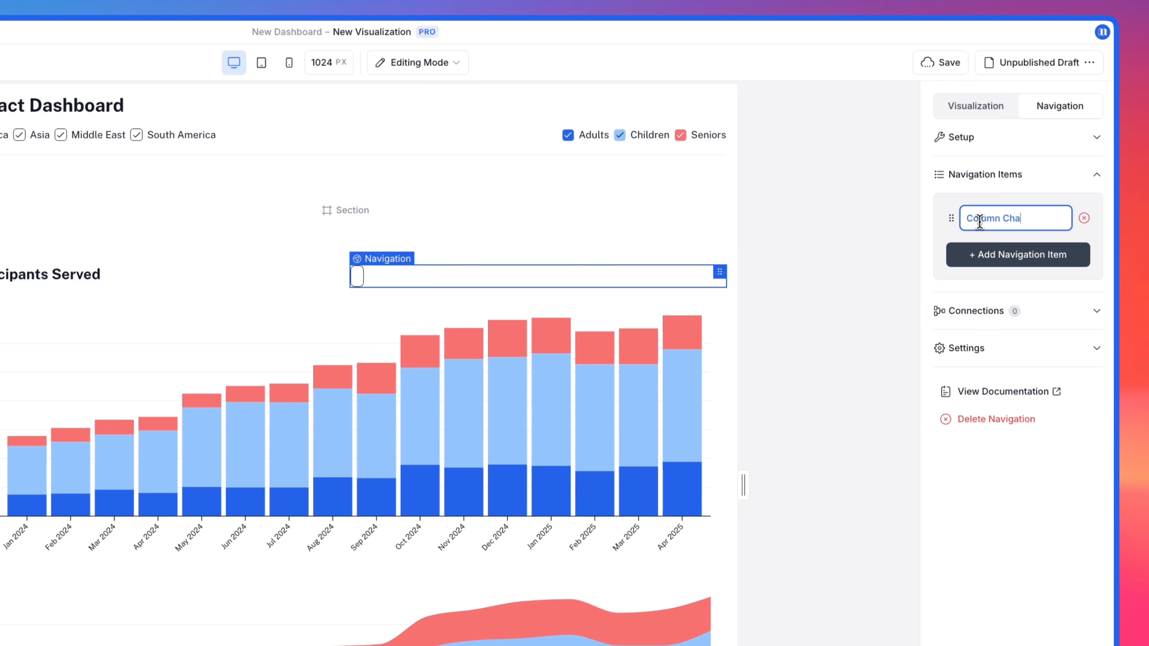
{"action": "type", "text": "rt"}
{"action": "left_click", "coordinate": [988, 256]}
{"action": "left_click", "coordinate": [989, 255]}
{"action": "type", "text": "Ar"}
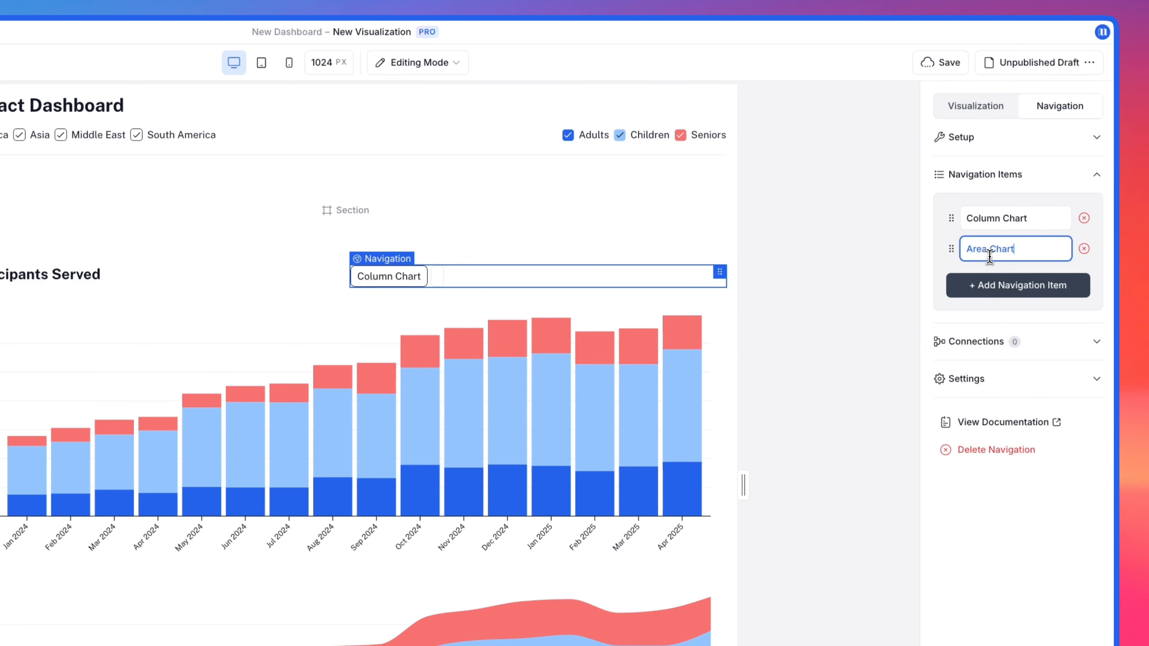
{"action": "key", "text": "Tab"}
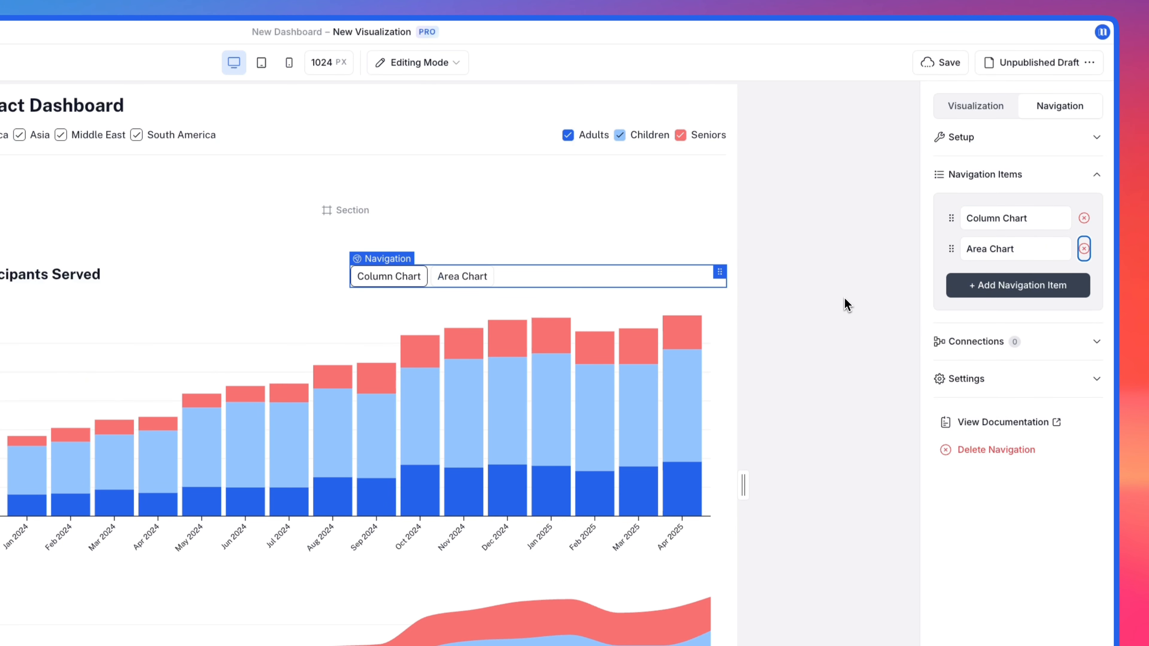
Step: Connect the Column Chart navigation item to Chart Section and the Area Chart item to Chart Section 2, and test switching between them
{"action": "left_click", "coordinate": [615, 297]}
{"action": "left_click", "coordinate": [457, 284]}
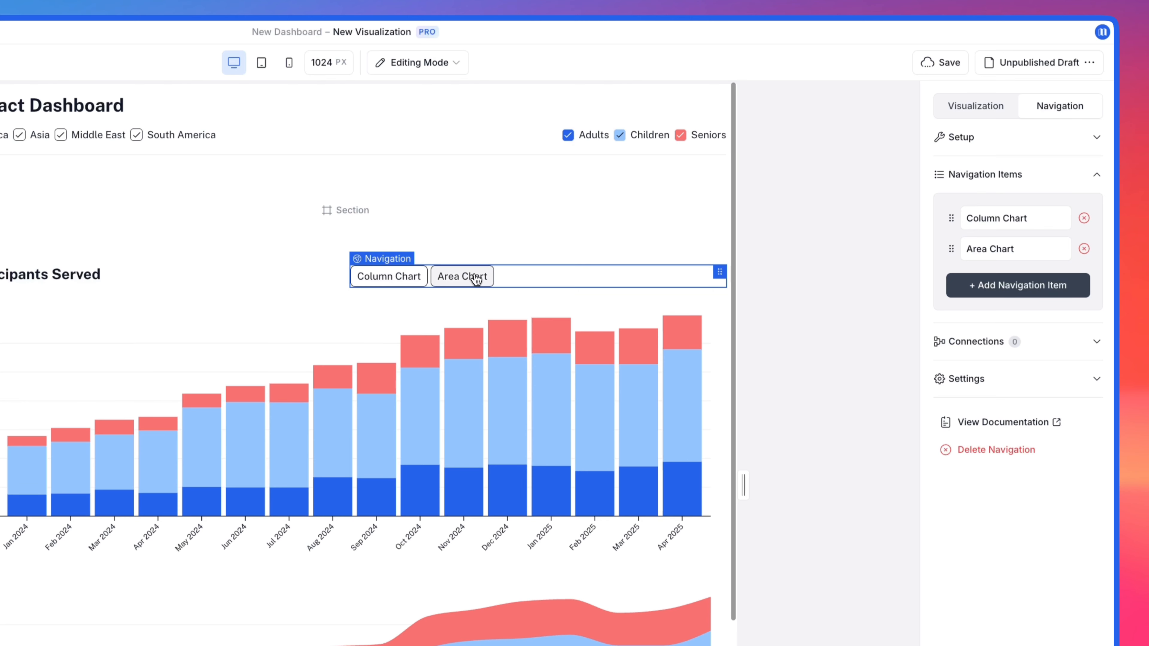
{"action": "left_click", "coordinate": [939, 342]}
{"action": "left_click", "coordinate": [1011, 283]}
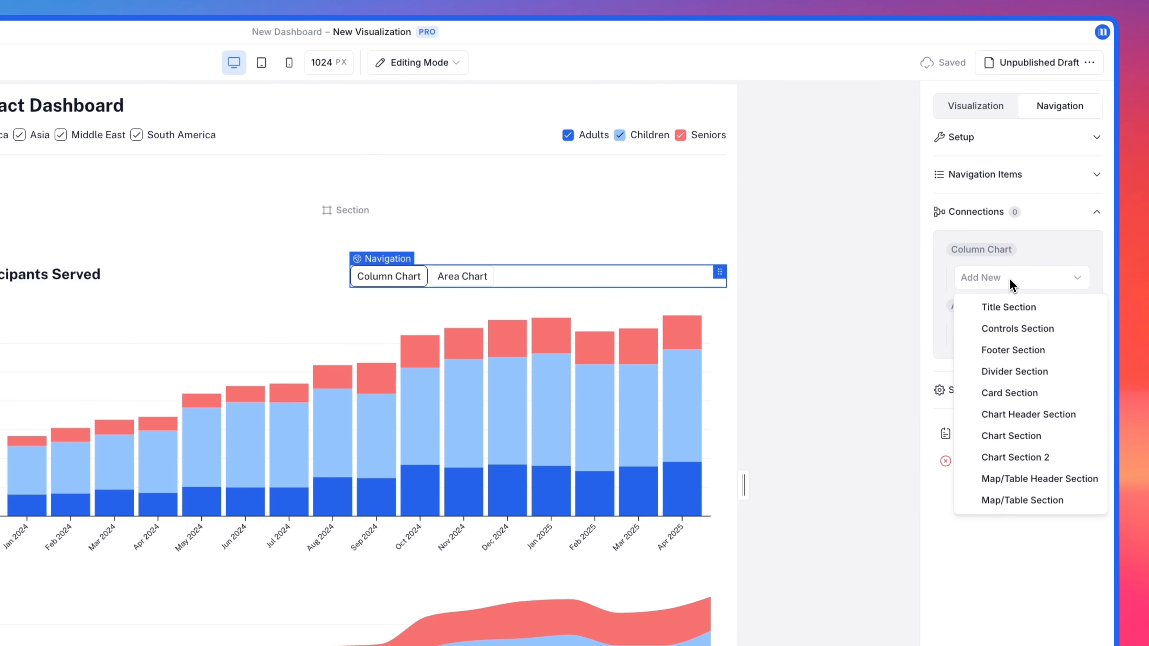
{"action": "left_click", "coordinate": [1021, 436]}
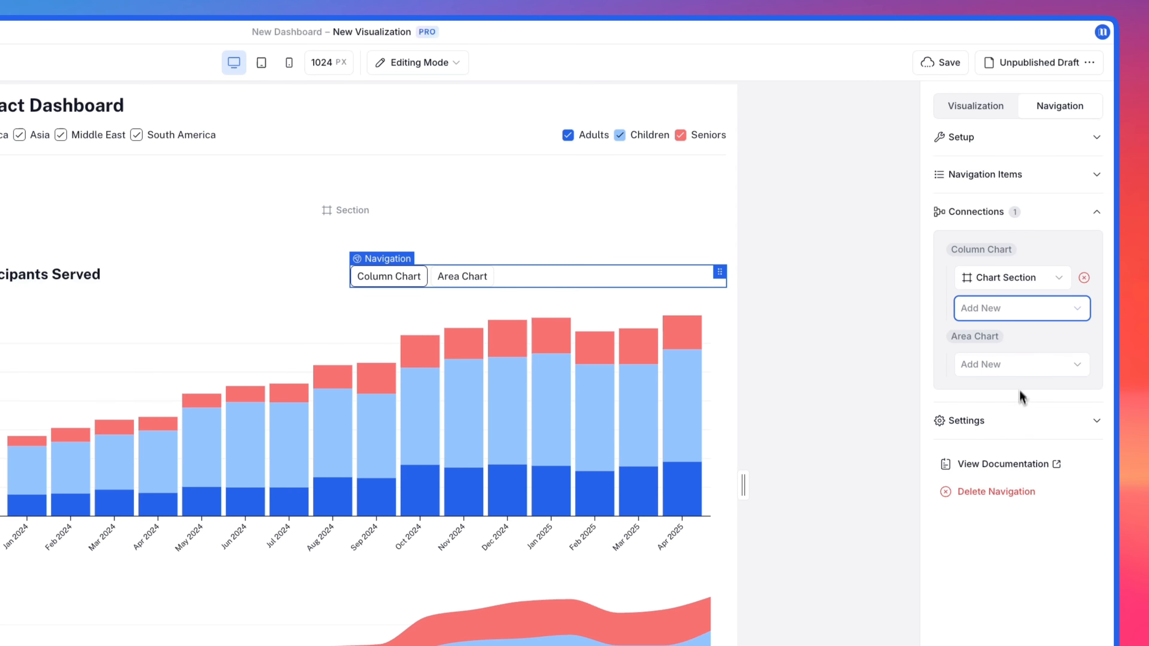
{"action": "left_click", "coordinate": [1019, 374]}
{"action": "left_click", "coordinate": [1026, 544]}
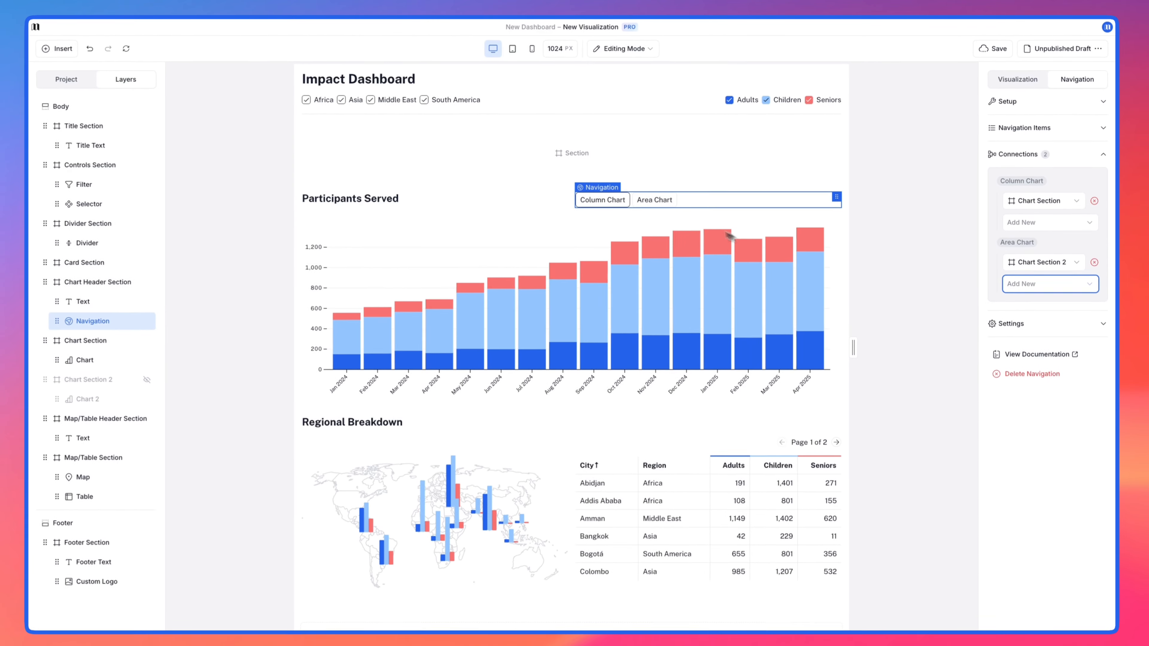
{"action": "key", "text": "Escape"}
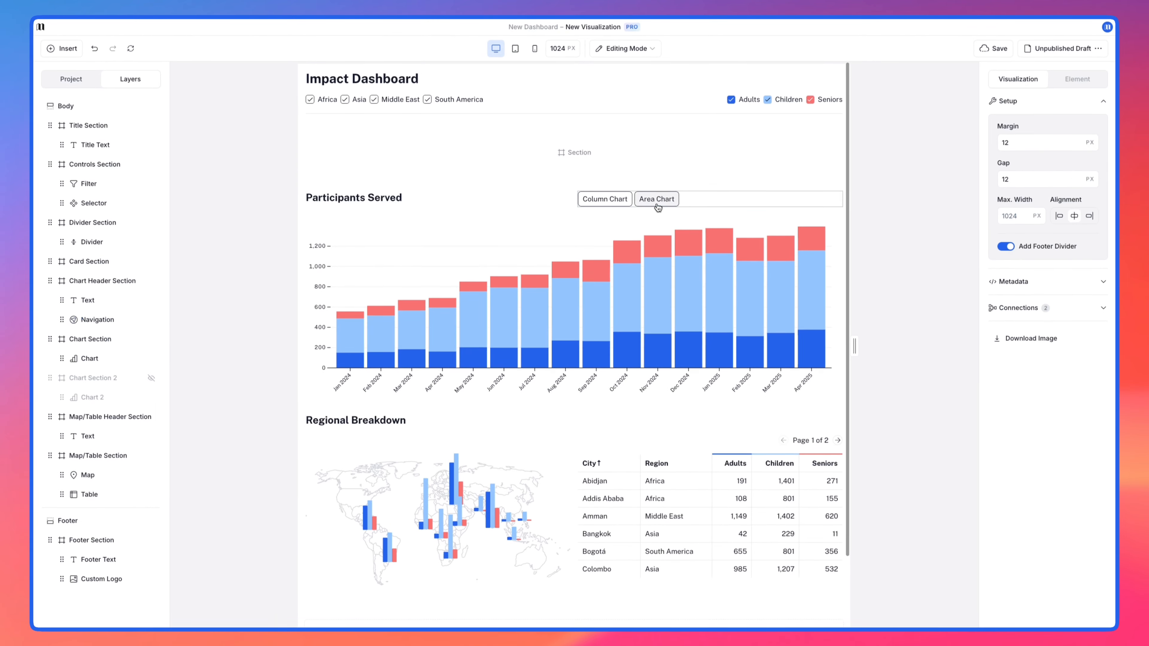
{"action": "left_click", "coordinate": [656, 200]}
{"action": "left_click", "coordinate": [605, 200]}
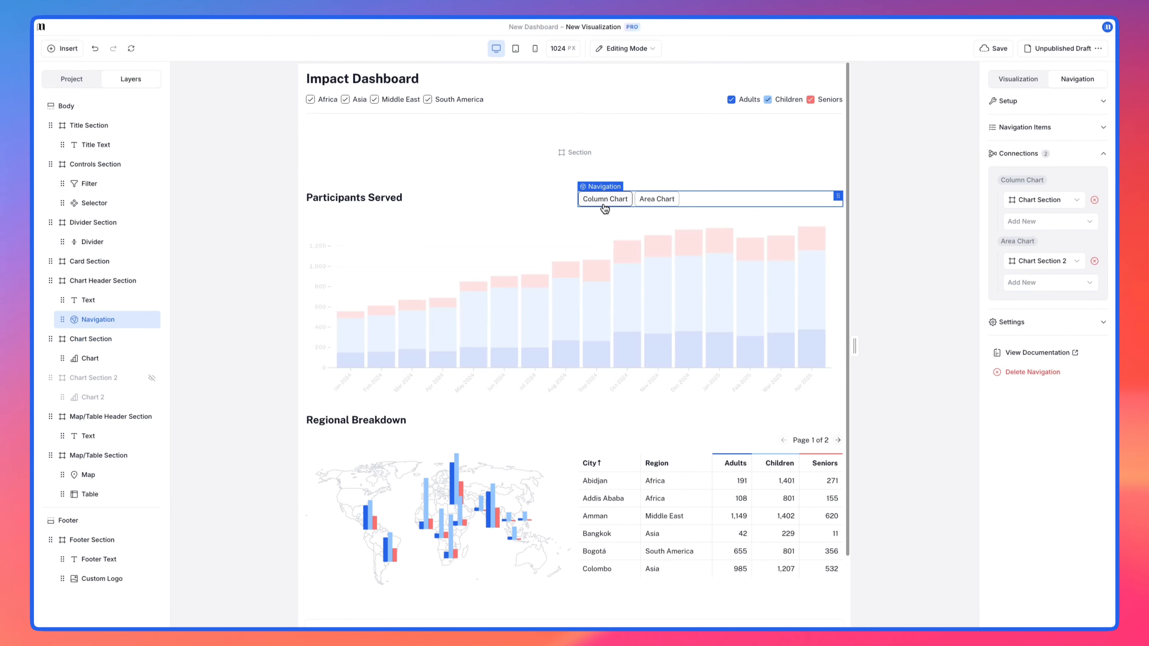
Step: Right-align the Navigation buttons beside the Participants Served heading
{"action": "left_click", "coordinate": [1028, 106]}
{"action": "left_click", "coordinate": [1036, 314]}
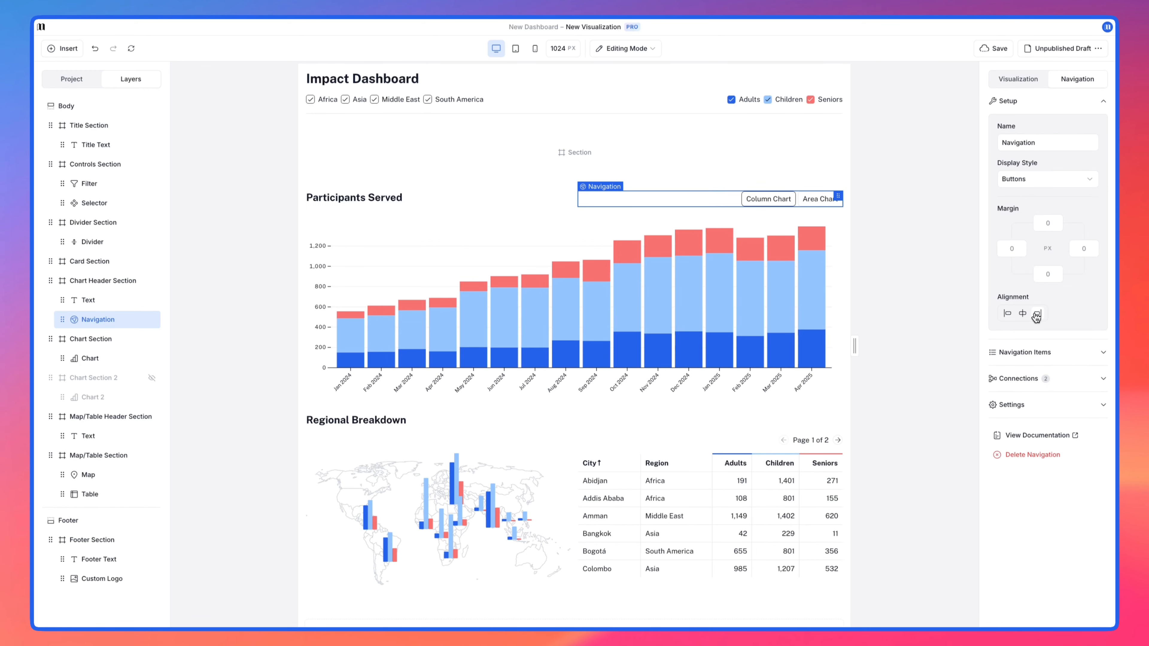
{"action": "left_click", "coordinate": [942, 270]}
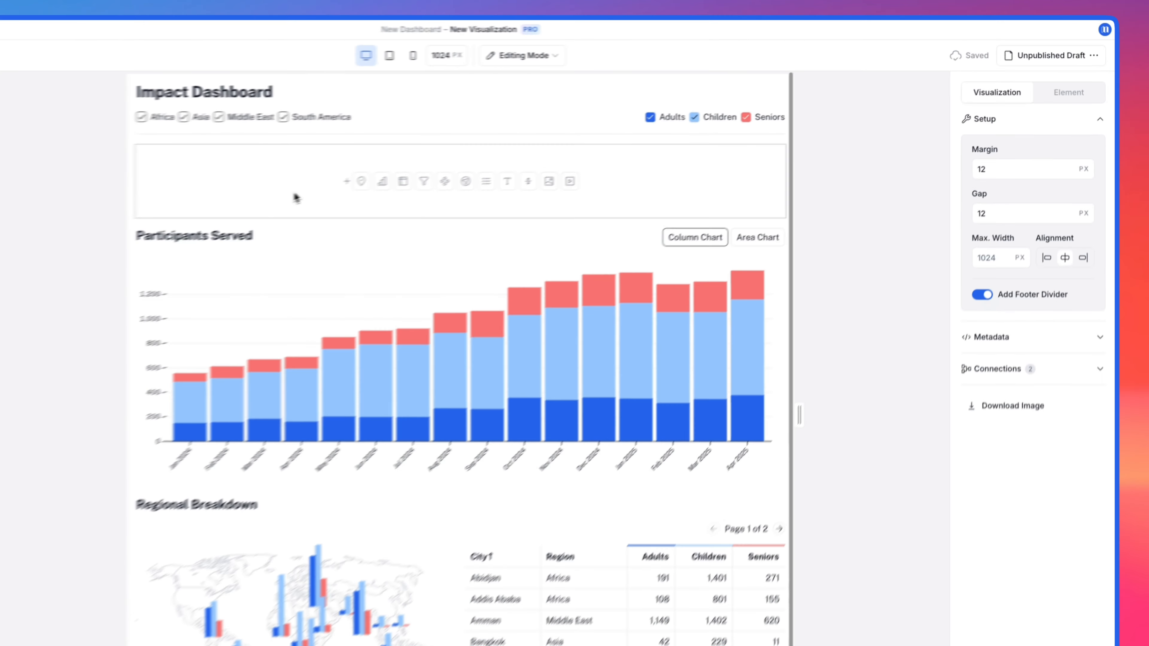
Step: Insert a Text element into the empty Card Section and set its background color to #f3f4f6
{"action": "left_click", "coordinate": [236, 209]}
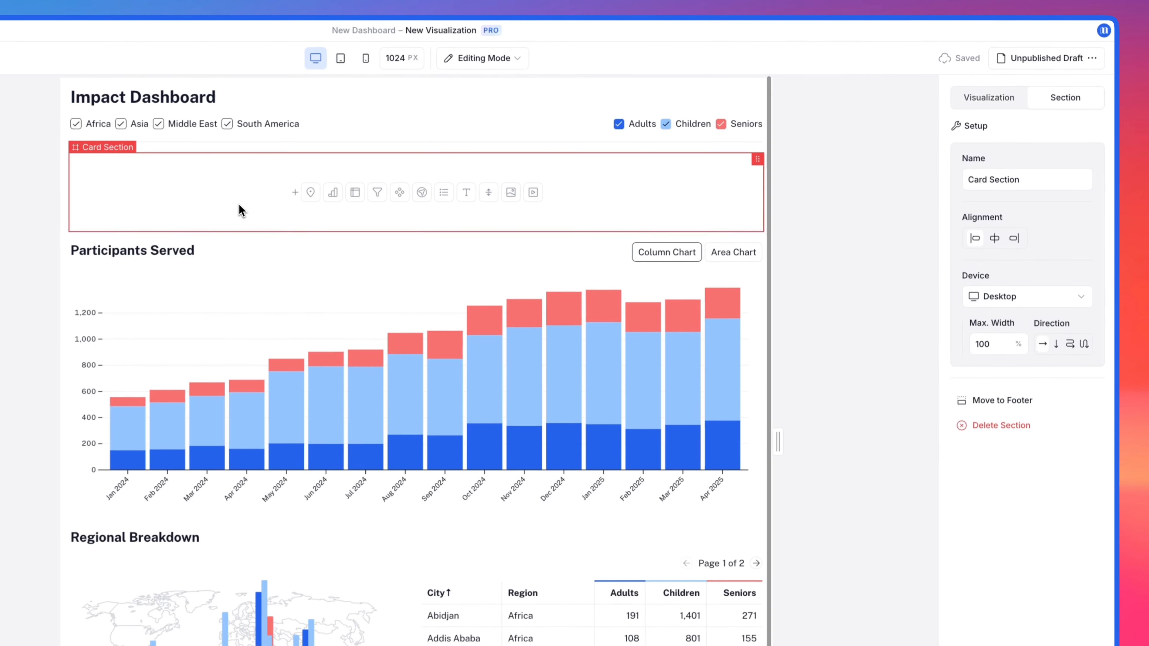
{"action": "left_click", "coordinate": [461, 197]}
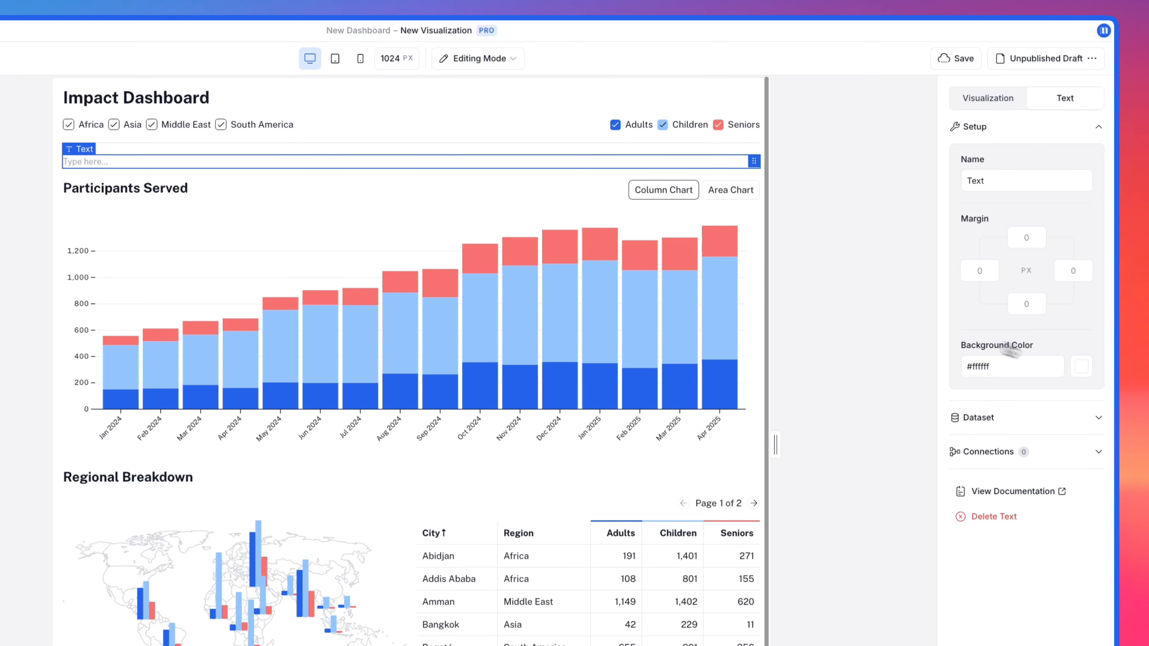
{"action": "left_click", "coordinate": [1081, 366]}
{"action": "left_click", "coordinate": [947, 442]}
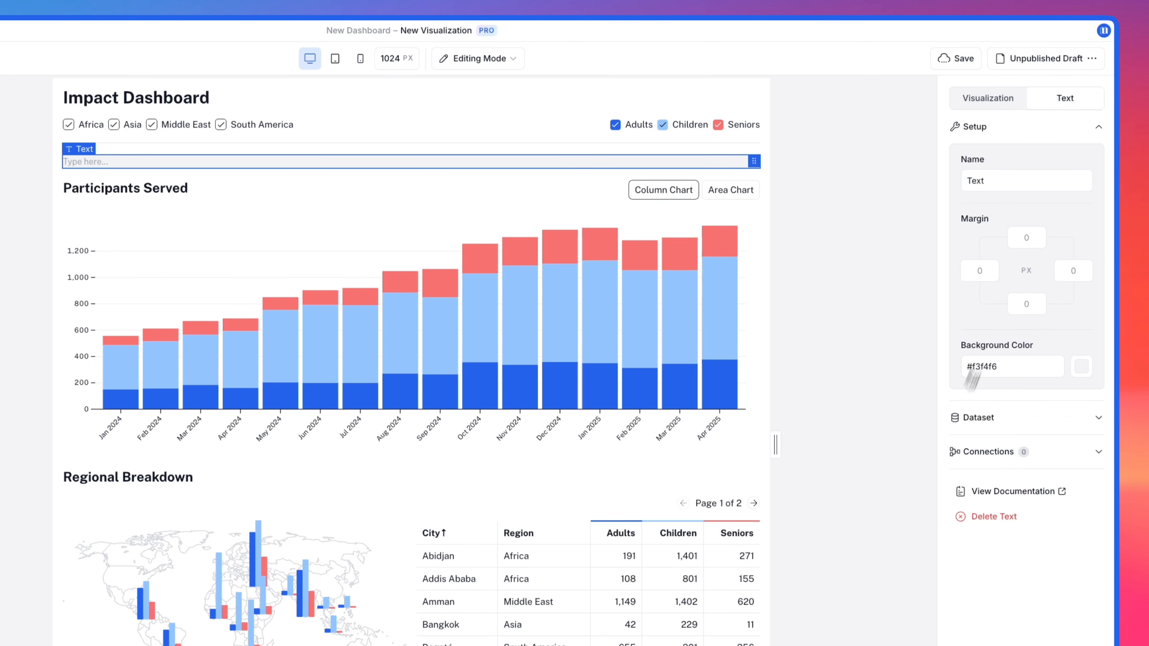
Step: Set the margin of the Card Section's Text element to 10 px on all four sides
{"action": "left_click", "coordinate": [1020, 239]}
{"action": "type", "text": "10"}
{"action": "key", "text": "Tab"}
{"action": "type", "text": "10"}
{"action": "key", "text": "Tab"}
{"action": "type", "text": "10"}
{"action": "key", "text": "Tab"}
{"action": "type", "text": "10"}
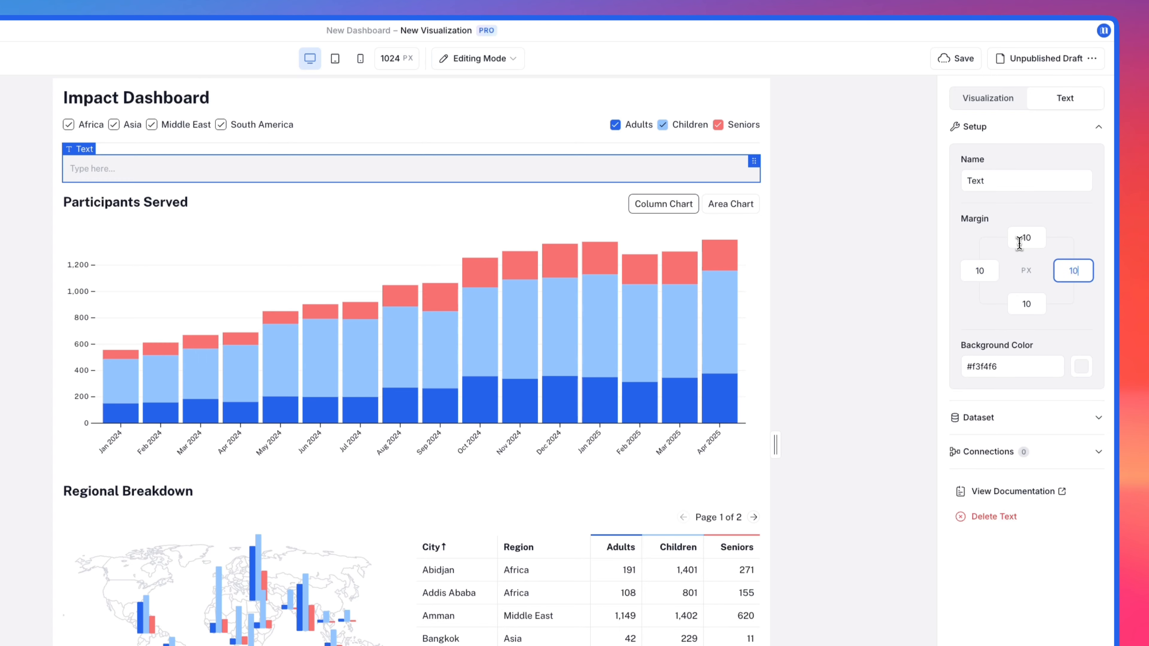
{"action": "key", "text": "Tab"}
Step: Write "Adults Served" in the card text with a bullet dot before it, and color the dot blue like the Adults series
{"action": "left_click", "coordinate": [73, 168]}
{"action": "type", "text": "Adul"}
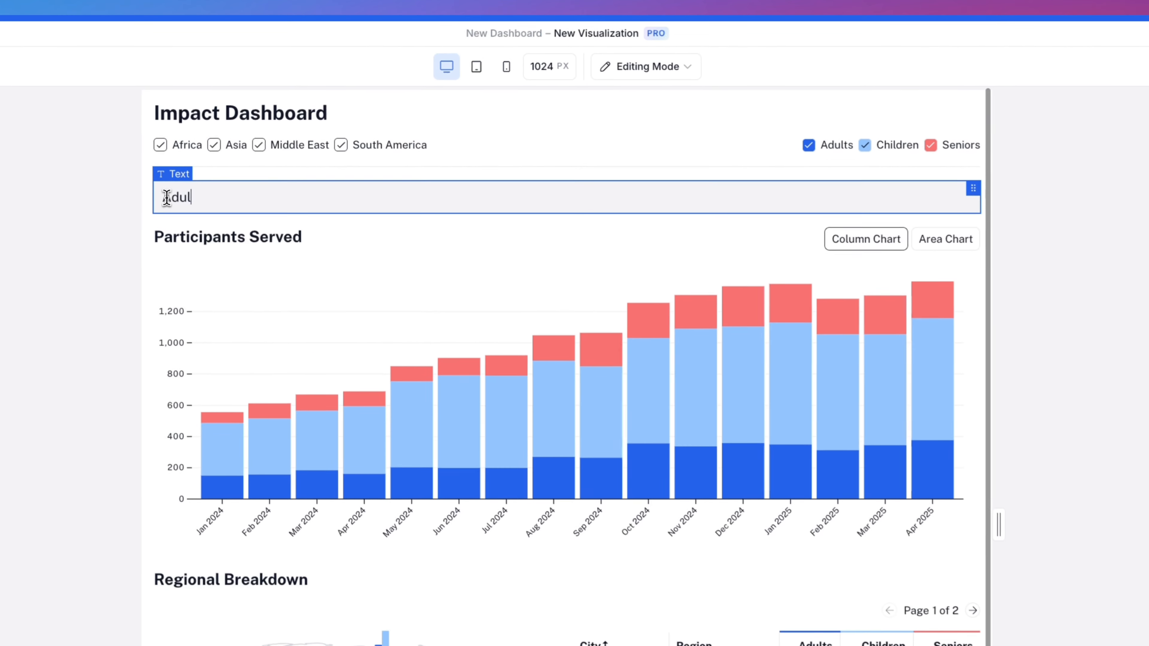
{"action": "type", "text": "ts "}
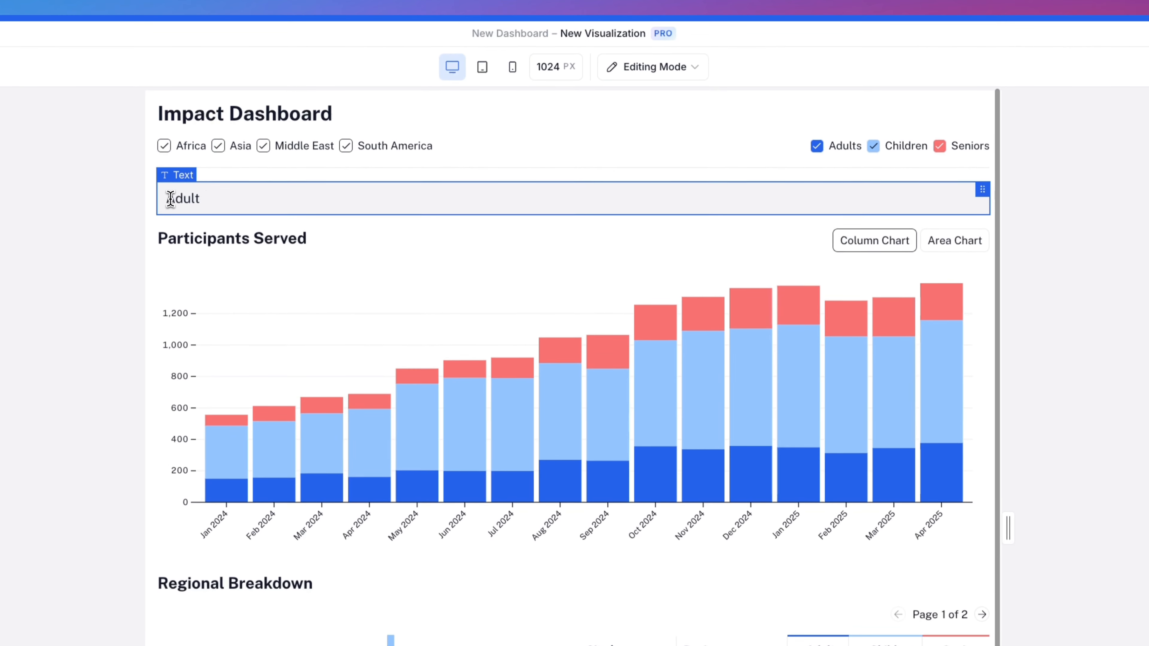
{"action": "type", "text": "Served"}
{"action": "key", "text": "super+Left"}
{"action": "type", "text": "●"}
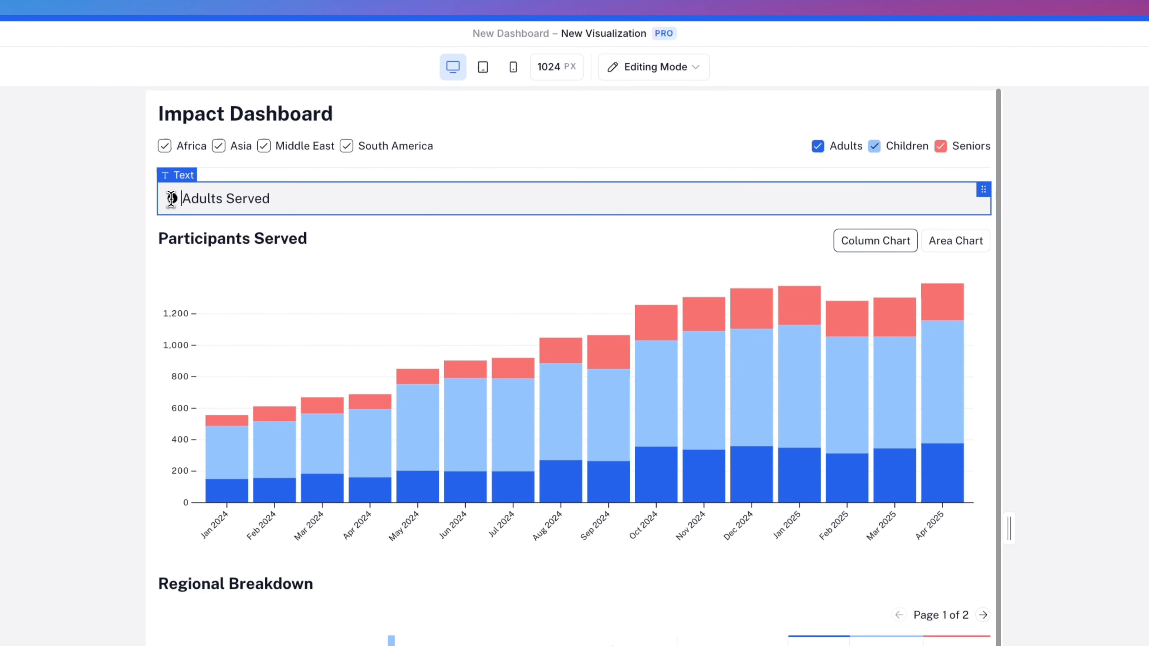
{"action": "key", "text": "shift+super+Left"}
{"action": "left_click", "coordinate": [378, 165]}
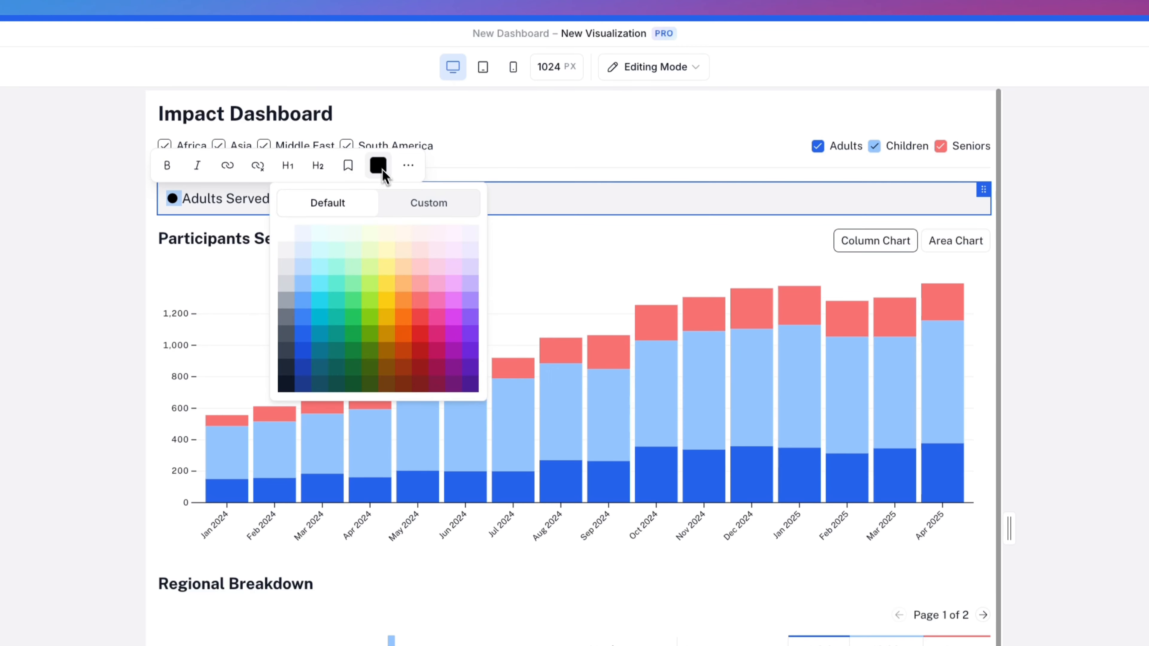
{"action": "left_click", "coordinate": [308, 337]}
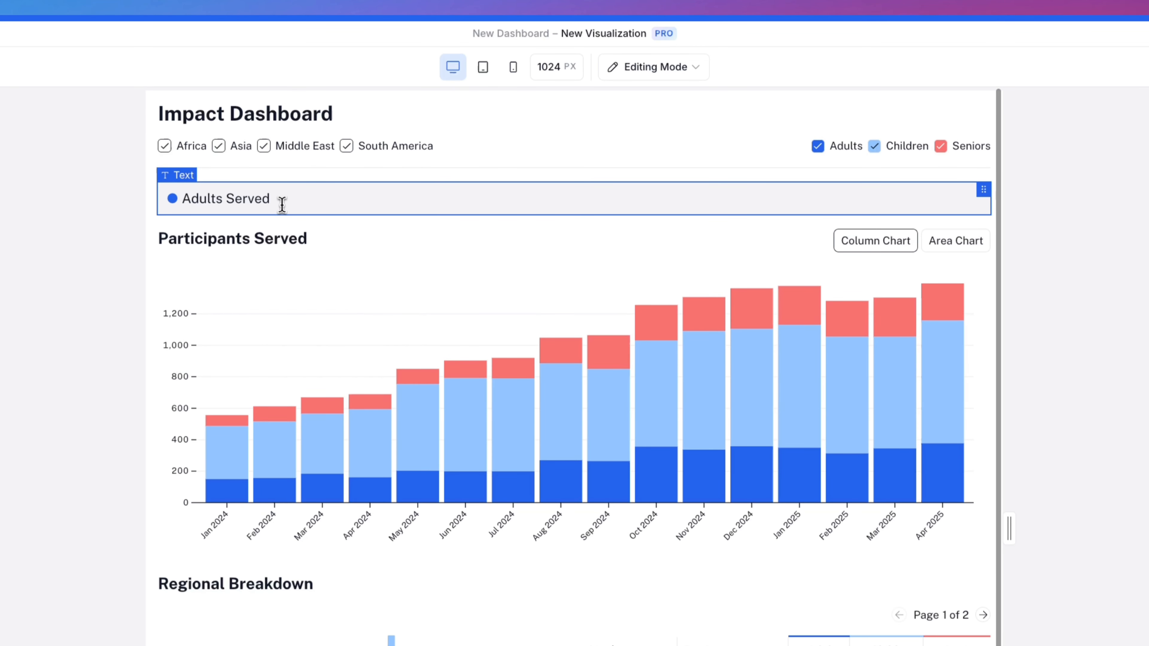
Step: Add the placeholder number 1234 on a new line below Adults Served and format it as Heading 1
{"action": "key", "text": "Return"}
{"action": "type", "text": "1234"}
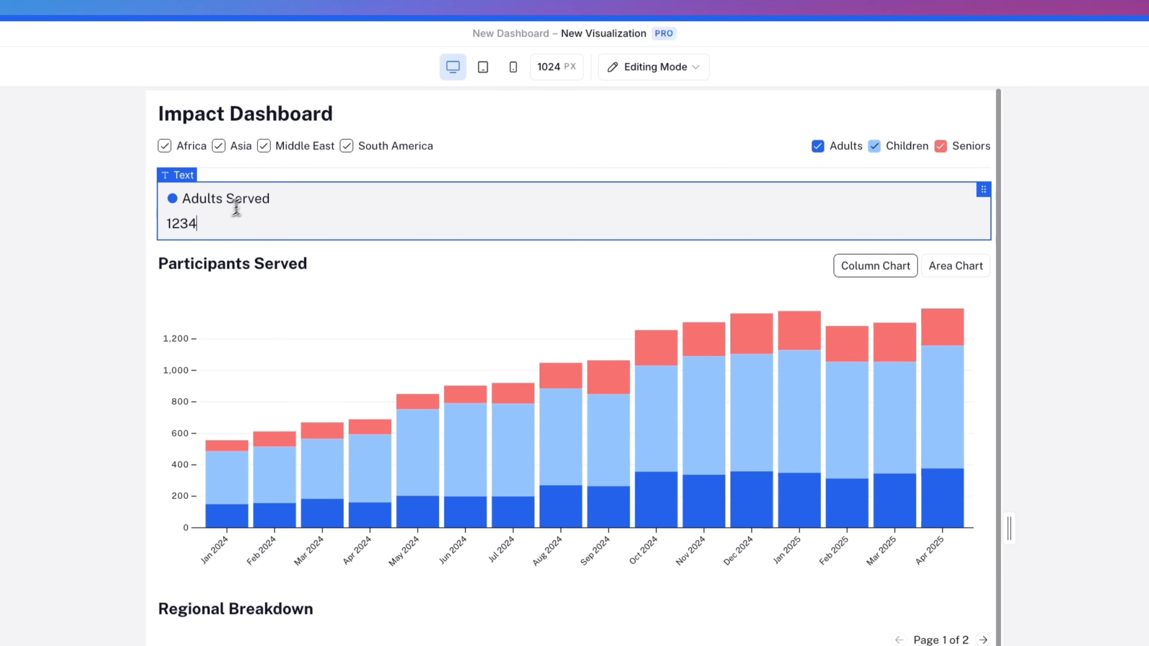
{"action": "left_click_drag", "start_coordinate": [202, 221], "coordinate": [166, 226]}
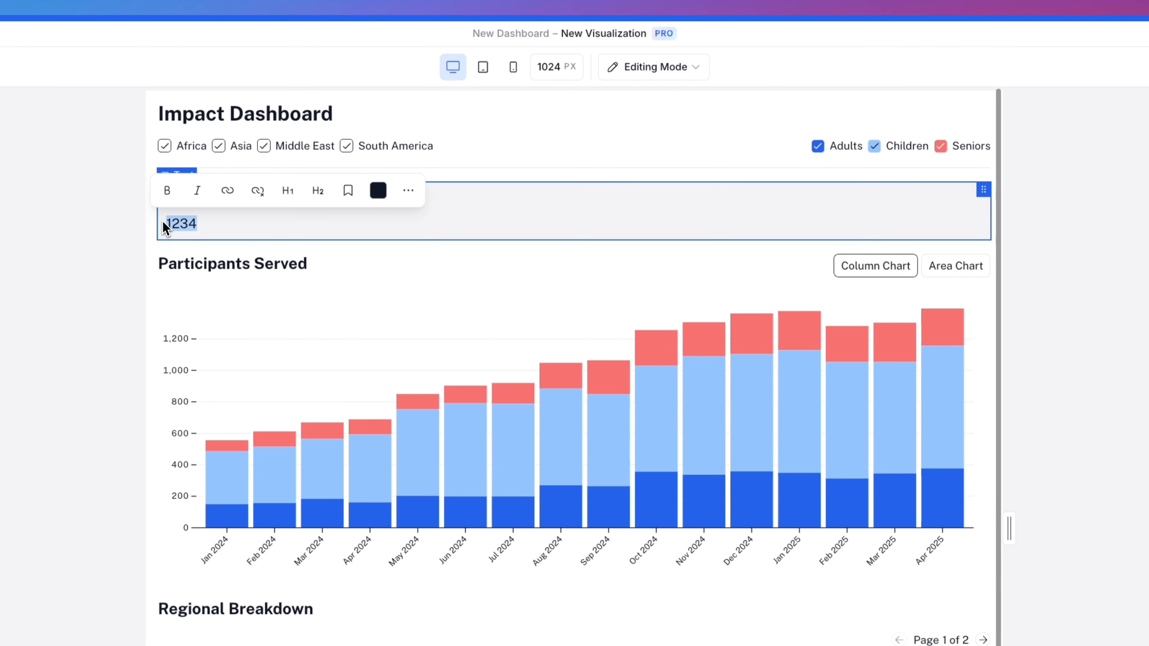
{"action": "left_click", "coordinate": [290, 191]}
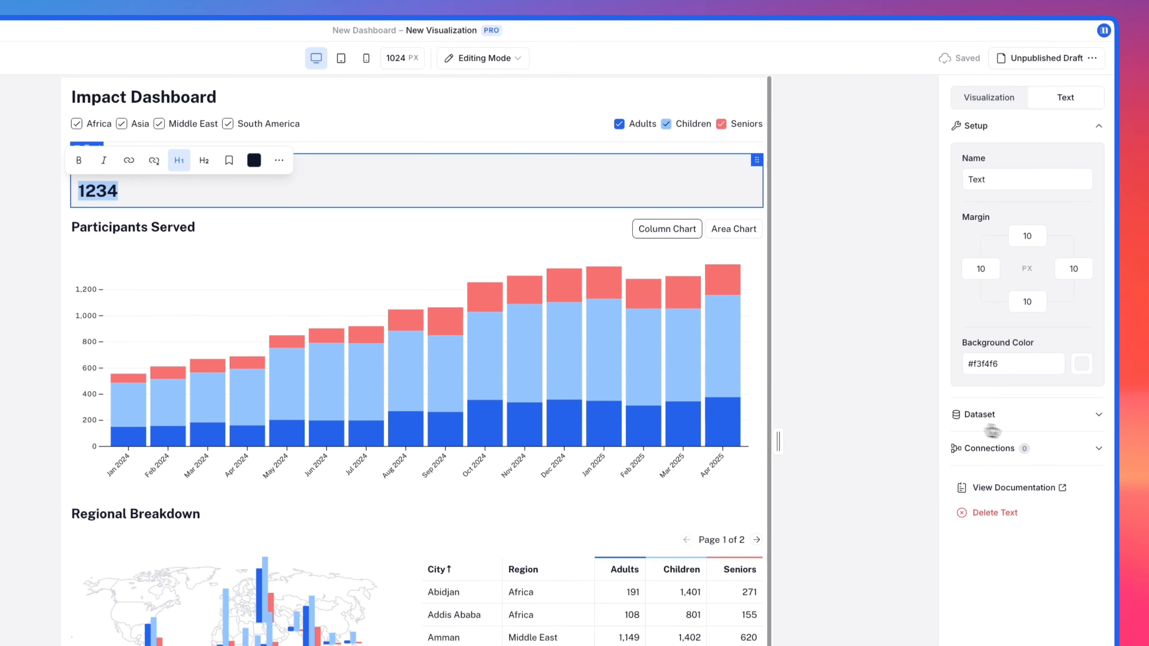
Step: Link the card text to the Impact Data dataset and replace the placeholder 1234 with the Adults field
{"action": "left_click", "coordinate": [959, 425]}
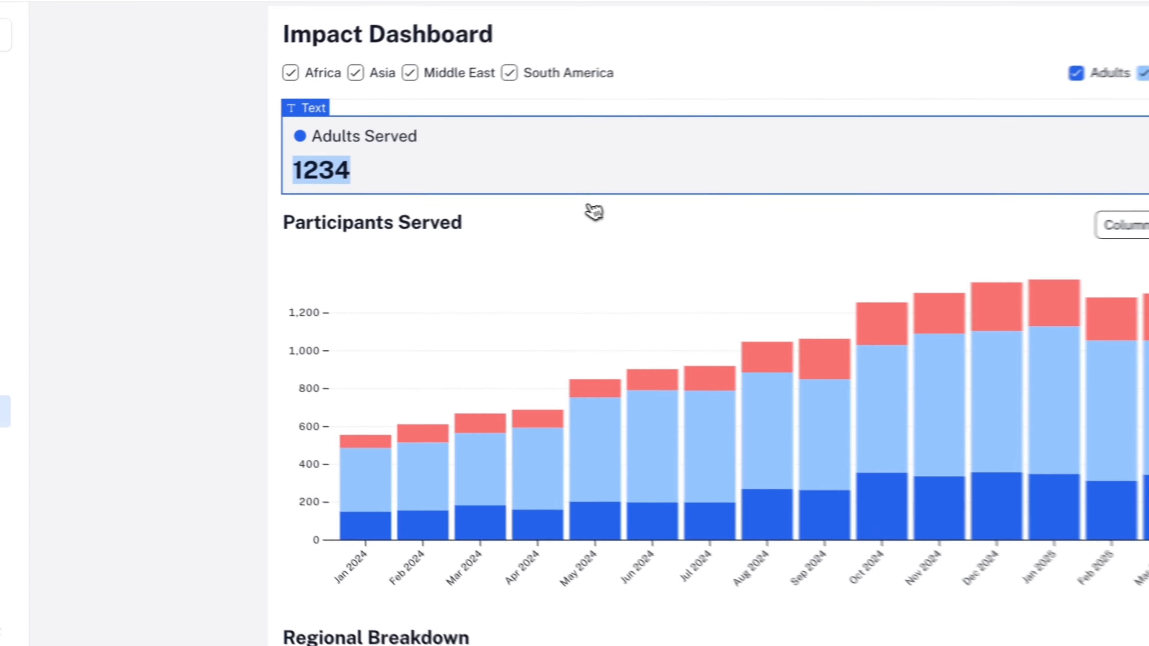
{"action": "left_click", "coordinate": [352, 171]}
{"action": "left_click_drag", "start_coordinate": [352, 170], "coordinate": [297, 171]}
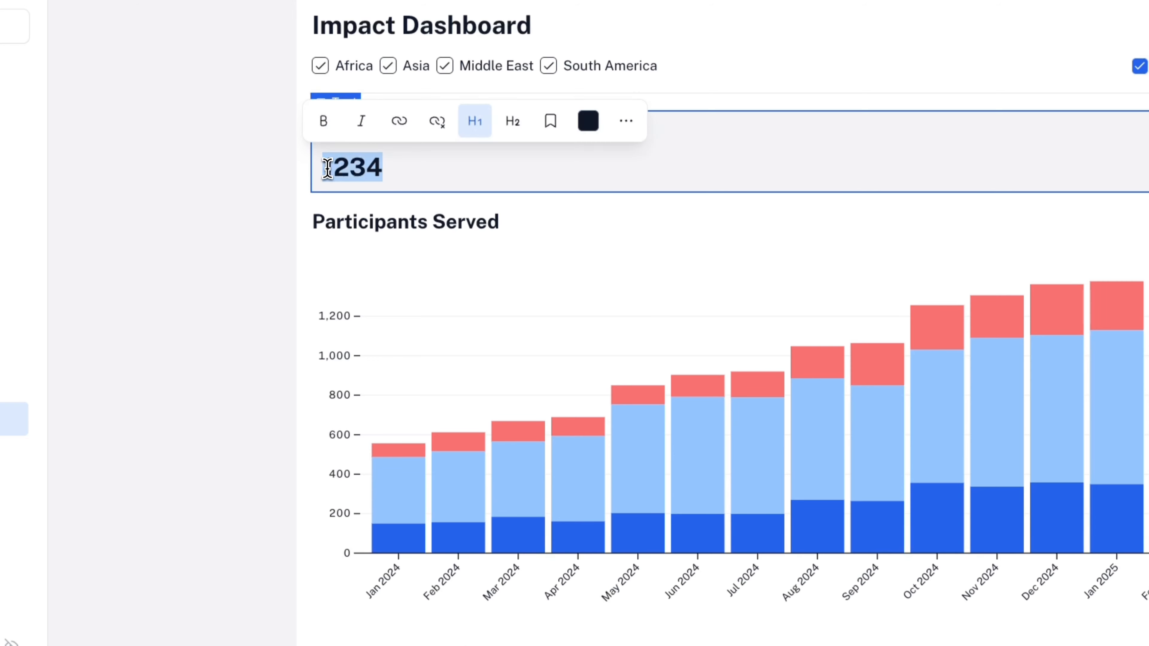
{"action": "type", "text": "#"}
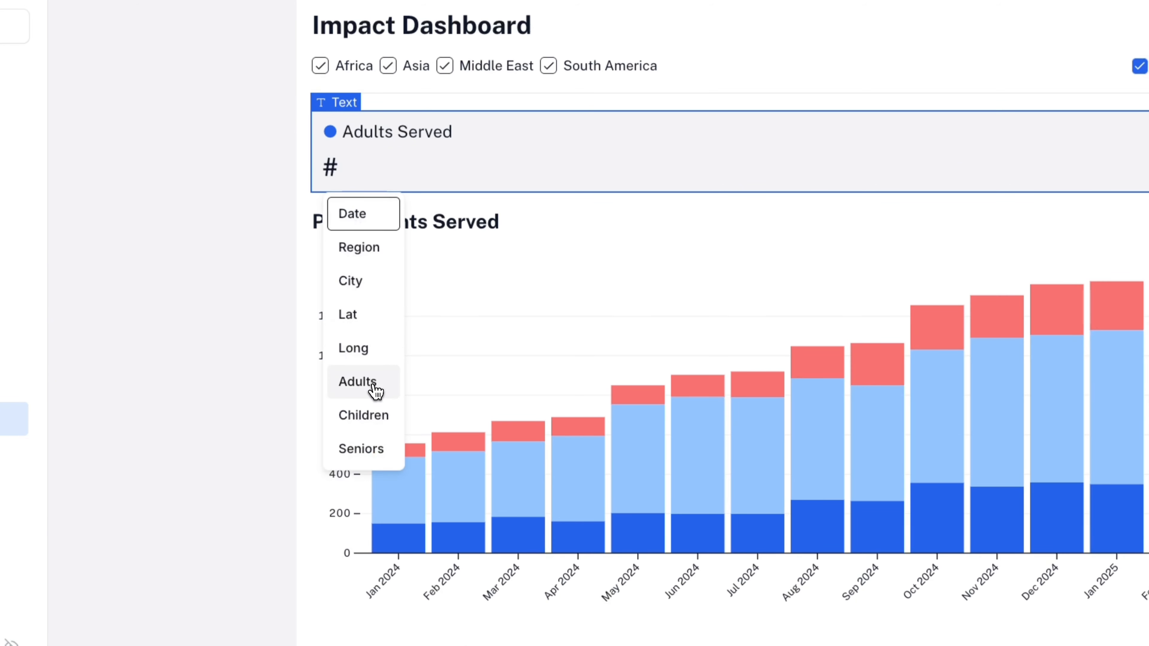
{"action": "left_click", "coordinate": [374, 390]}
{"action": "left_click", "coordinate": [232, 267]}
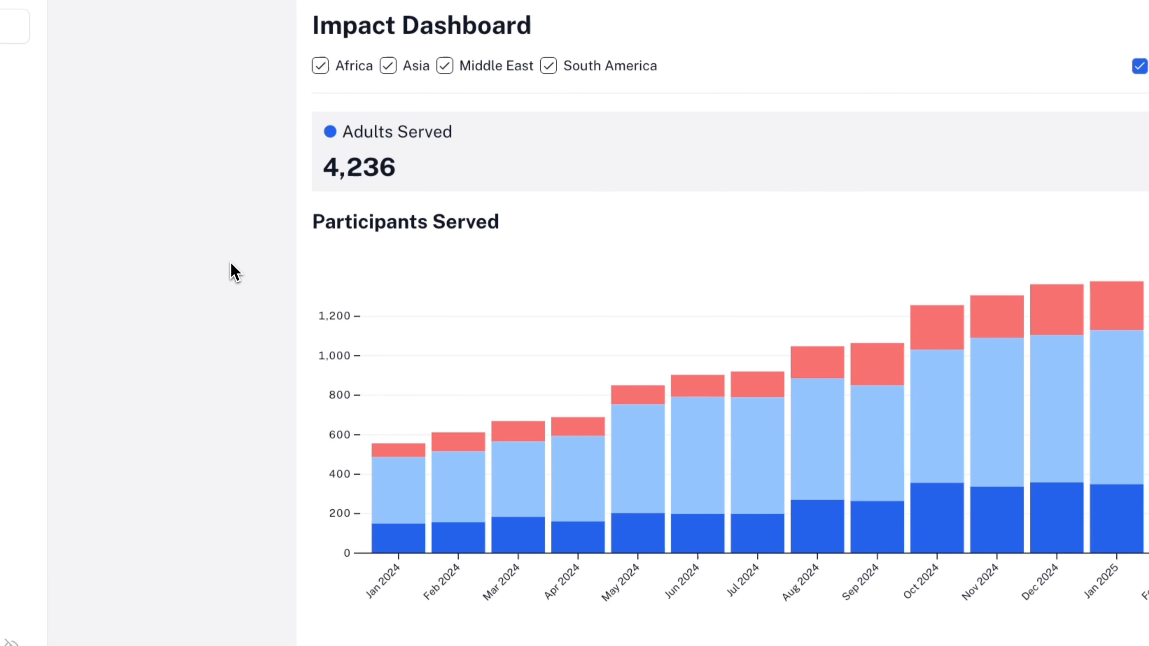
Step: Connect the Adults Served card to the region Filter
{"action": "left_click", "coordinate": [561, 139]}
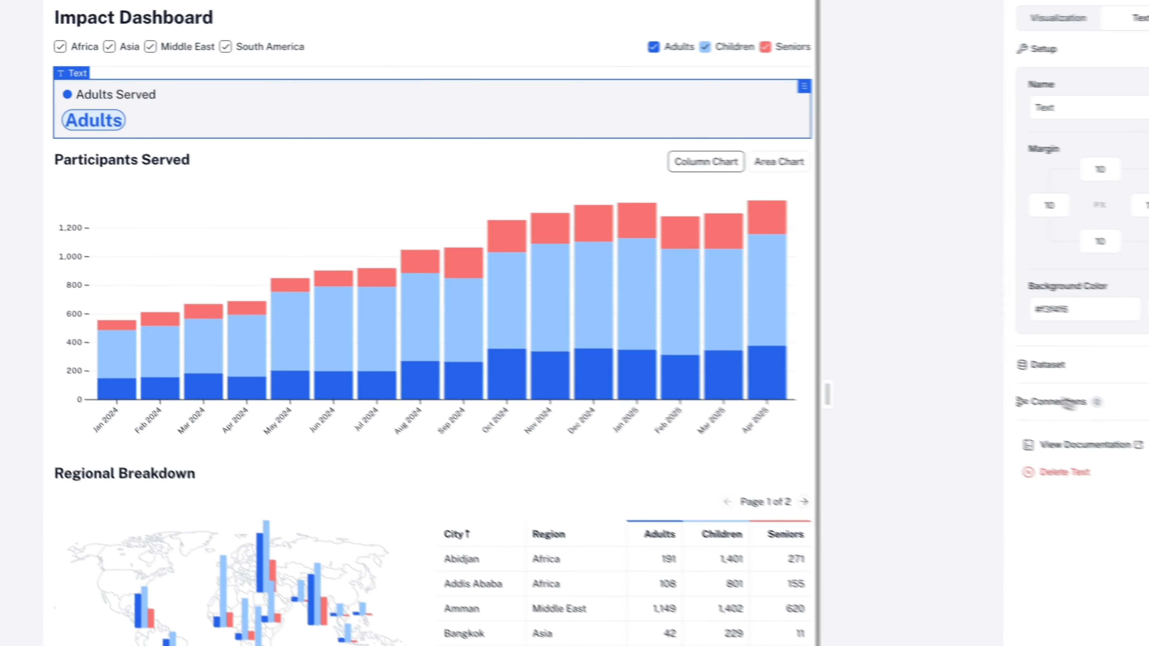
{"action": "left_click", "coordinate": [1067, 401]}
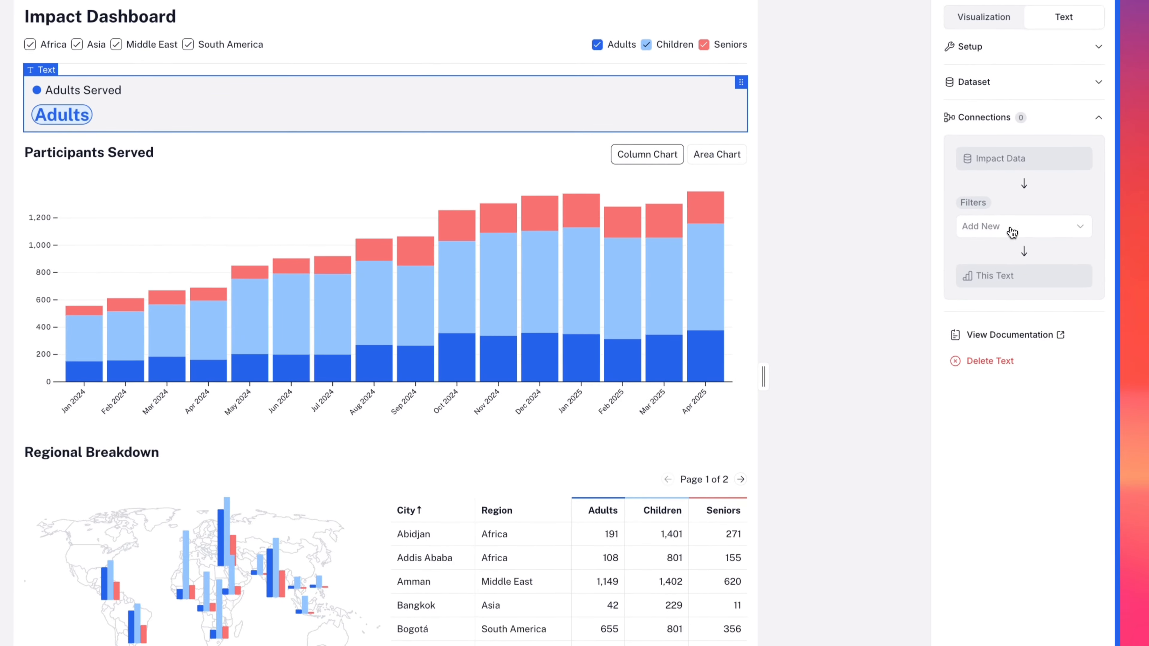
{"action": "left_click", "coordinate": [1084, 239]}
{"action": "left_click", "coordinate": [1008, 263]}
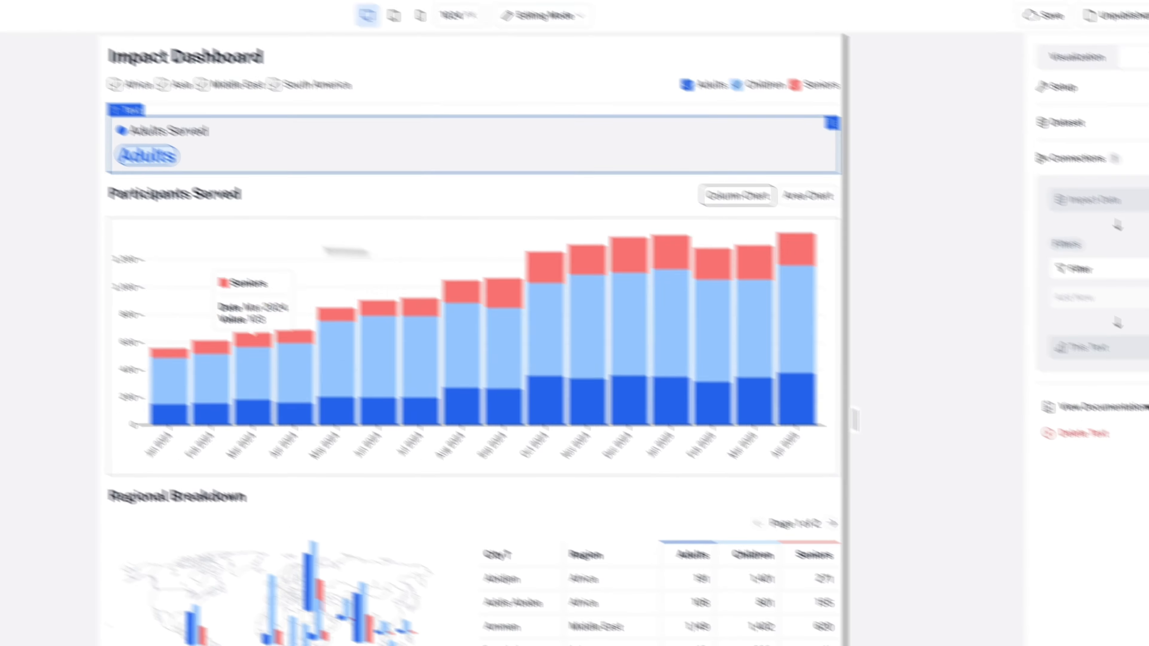
{"action": "left_click", "coordinate": [120, 257]}
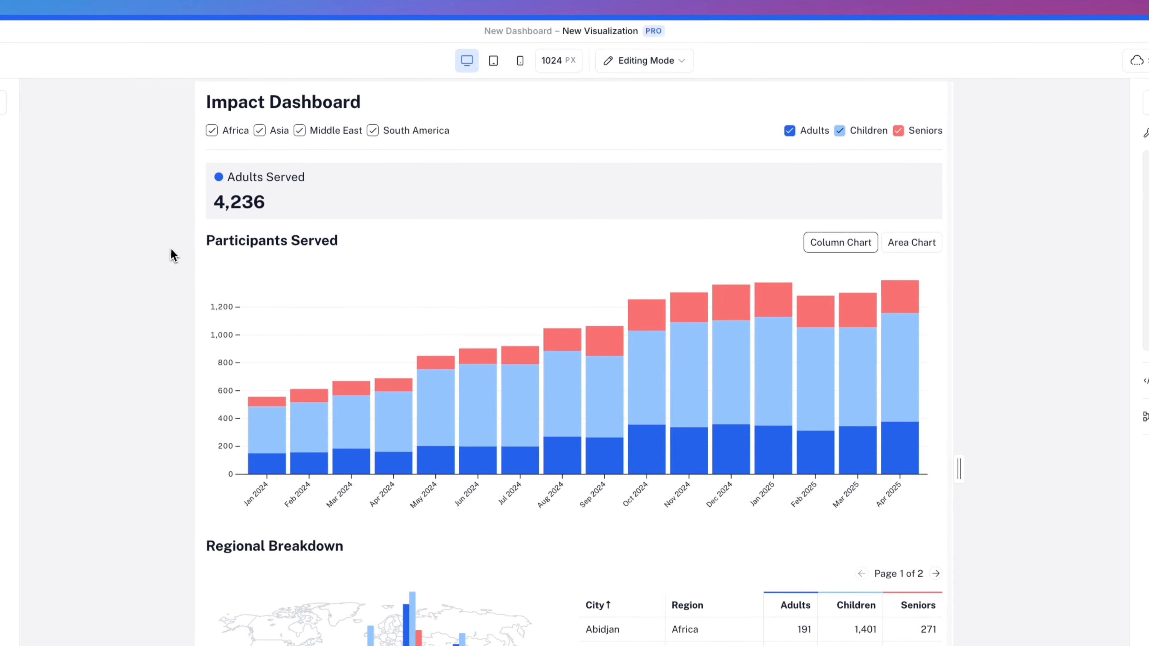
Step: Test the region filter on the card by toggling South America and Middle East off and on again
{"action": "left_click", "coordinate": [374, 131]}
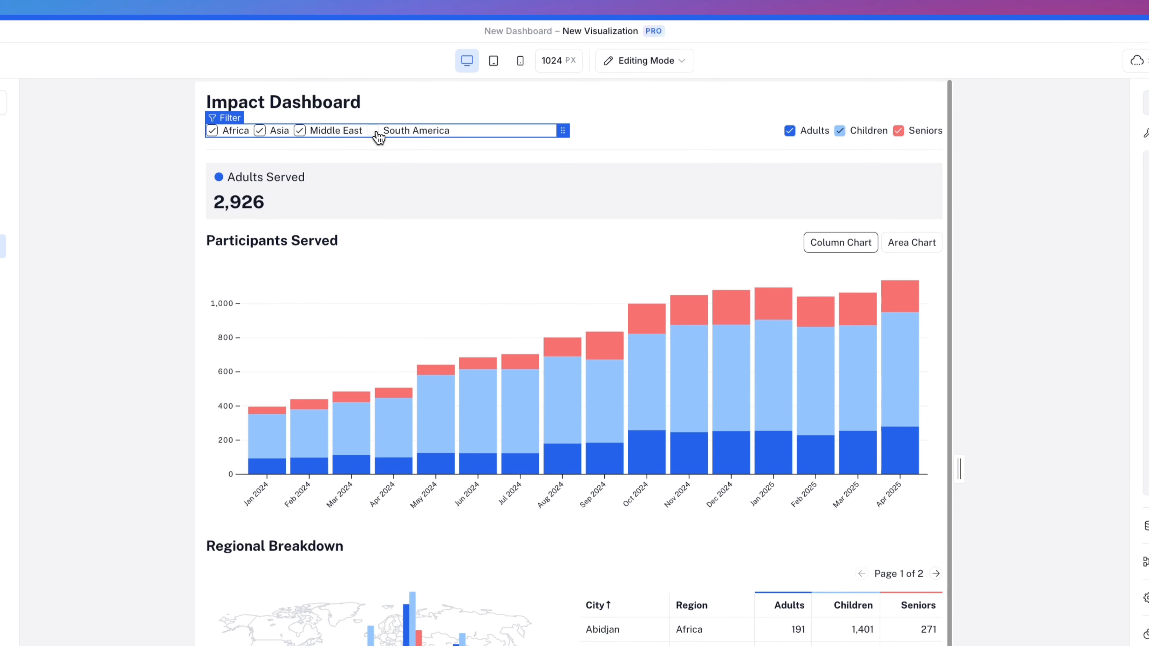
{"action": "left_click", "coordinate": [300, 131]}
{"action": "left_click", "coordinate": [299, 130]}
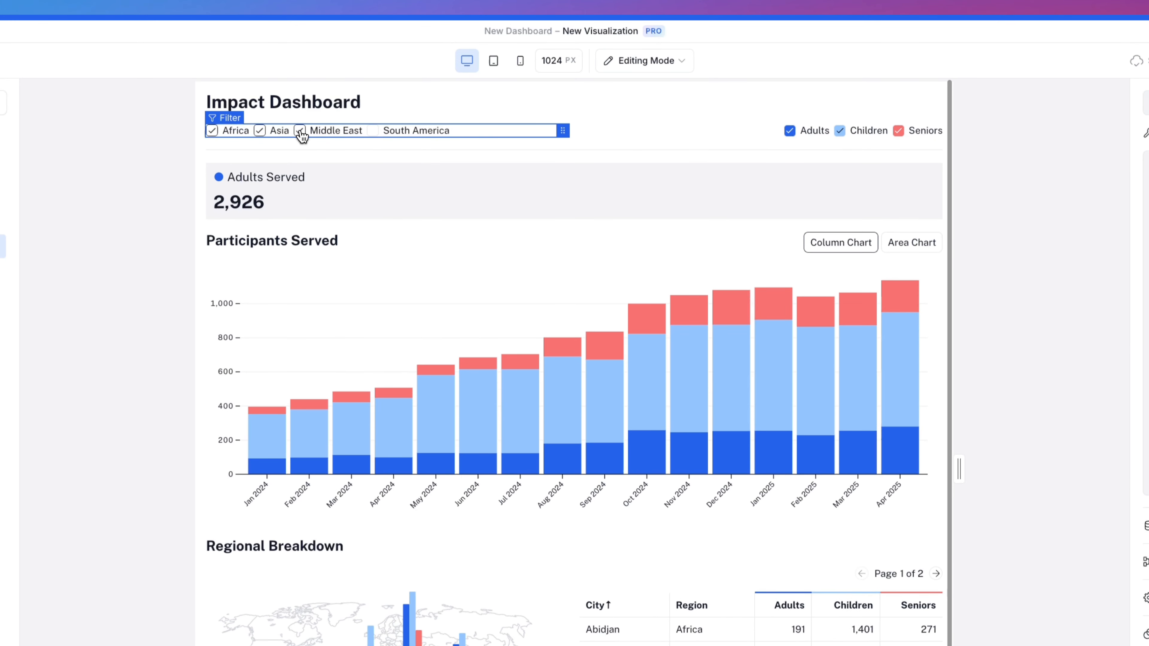
{"action": "left_click", "coordinate": [374, 130]}
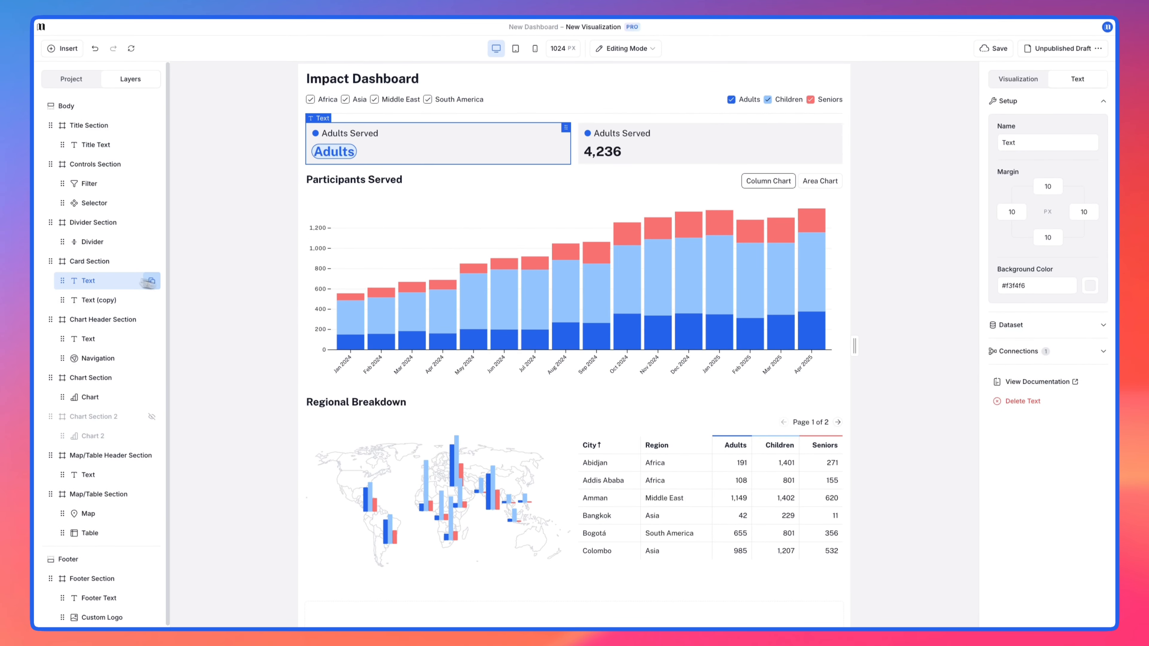
Step: Duplicate the Adults Served card twice and change the first copy to Children Served, with a light blue dot and the Children field
{"action": "left_click", "coordinate": [149, 300]}
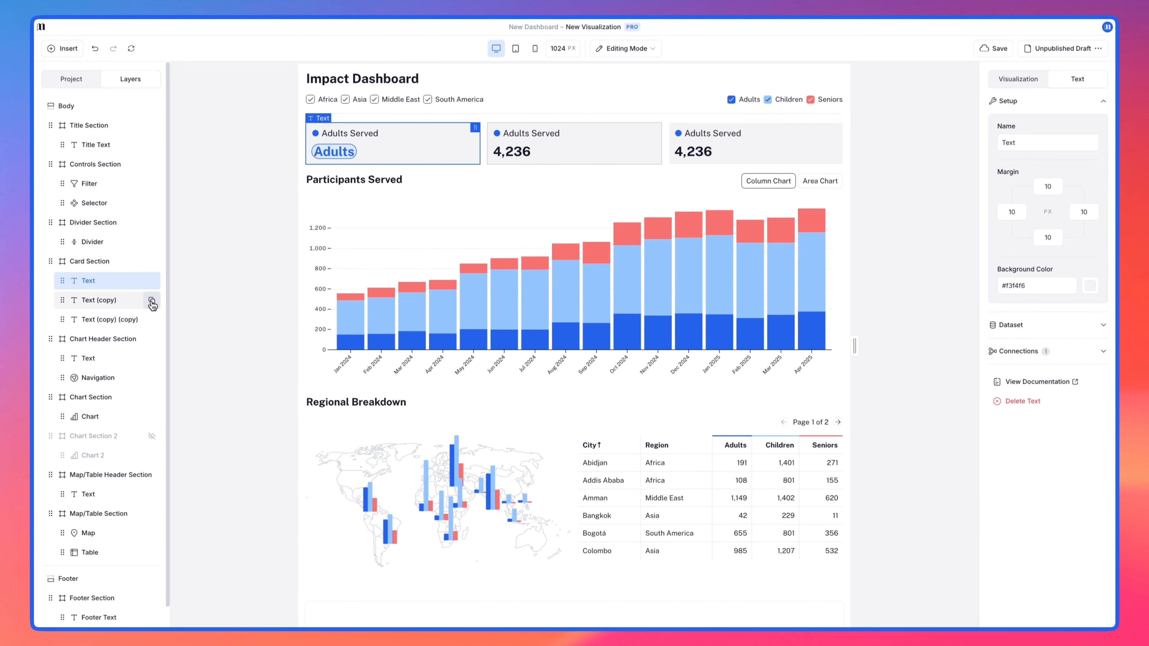
{"action": "double_click", "coordinate": [517, 133]}
{"action": "type", "text": "Children"}
{"action": "left_click_drag", "start_coordinate": [501, 133], "coordinate": [490, 134]}
{"action": "left_click", "coordinate": [555, 113]}
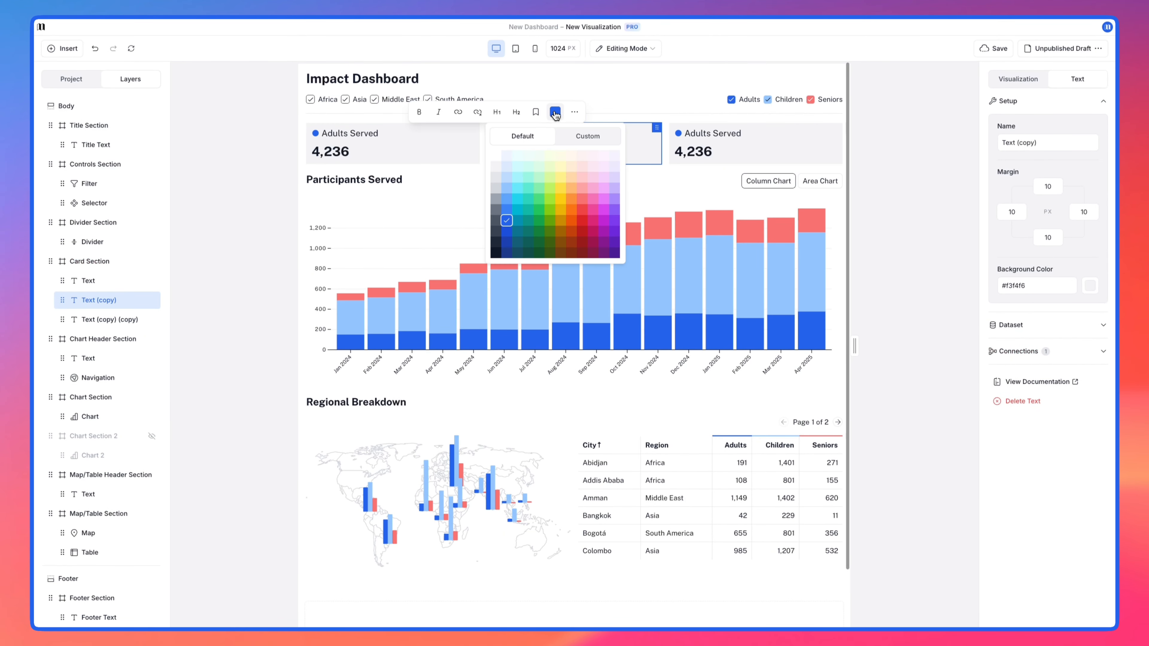
{"action": "left_click", "coordinate": [508, 190]}
{"action": "left_click", "coordinate": [545, 151]}
{"action": "key", "text": "BackSpace"}
{"action": "type", "text": "#"}
{"action": "left_click", "coordinate": [513, 278]}
Step: Change the third card to Seniors Served, with a red dot and the Seniors field as its value
{"action": "double_click", "coordinate": [698, 134]}
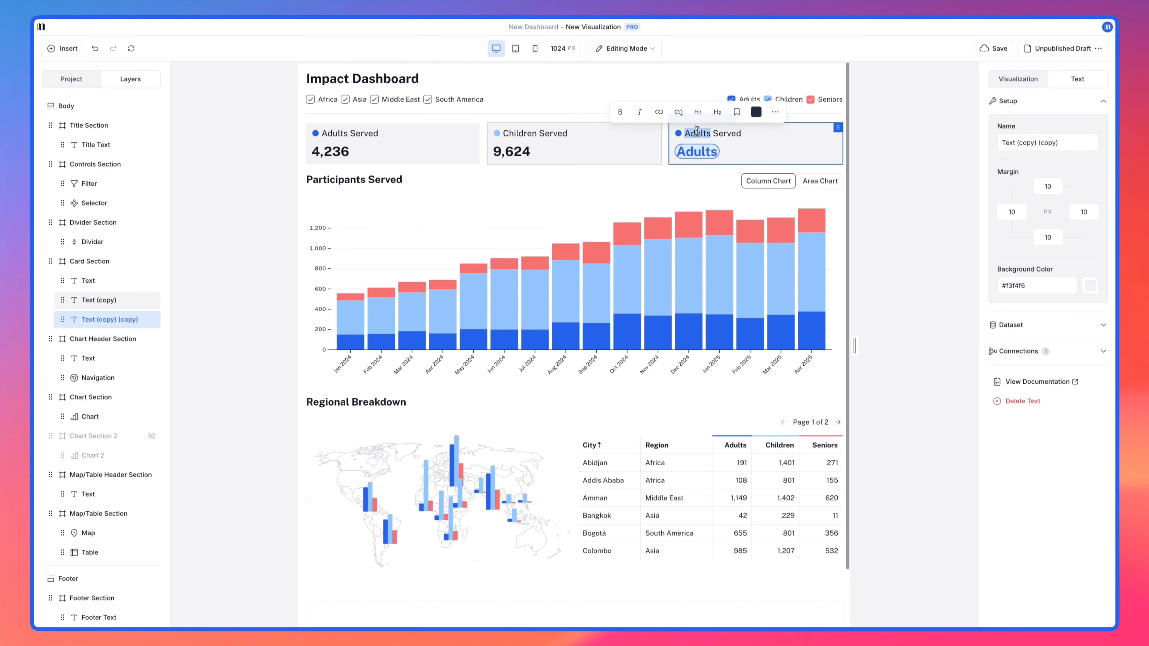
{"action": "type", "text": "Seniors"}
{"action": "left_click_drag", "start_coordinate": [683, 133], "coordinate": [674, 134]}
{"action": "left_click", "coordinate": [736, 111]}
{"action": "left_click", "coordinate": [758, 175]}
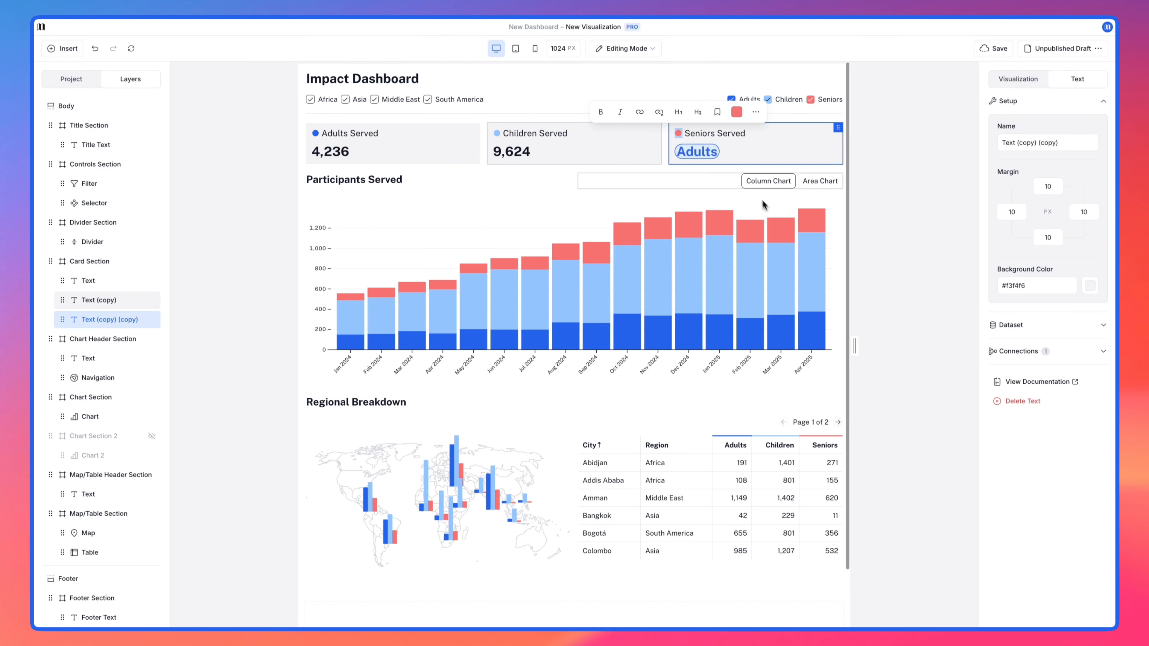
{"action": "left_click", "coordinate": [697, 151]}
{"action": "key", "text": "BackSpace"}
{"action": "type", "text": "#"}
{"action": "left_click", "coordinate": [696, 295]}
{"action": "left_click", "coordinate": [906, 227]}
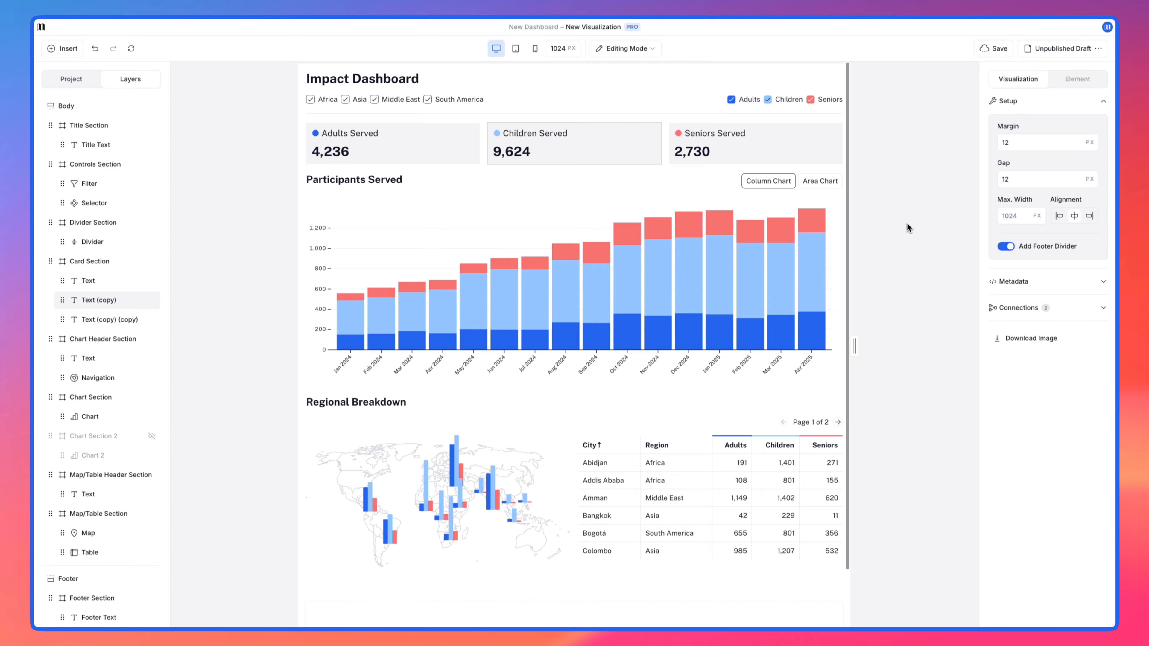
Step: Narrow the tablet preview to about 591 px and set the Map/Table Section's direction to vertical for tablet devices
{"action": "left_click", "coordinate": [517, 46]}
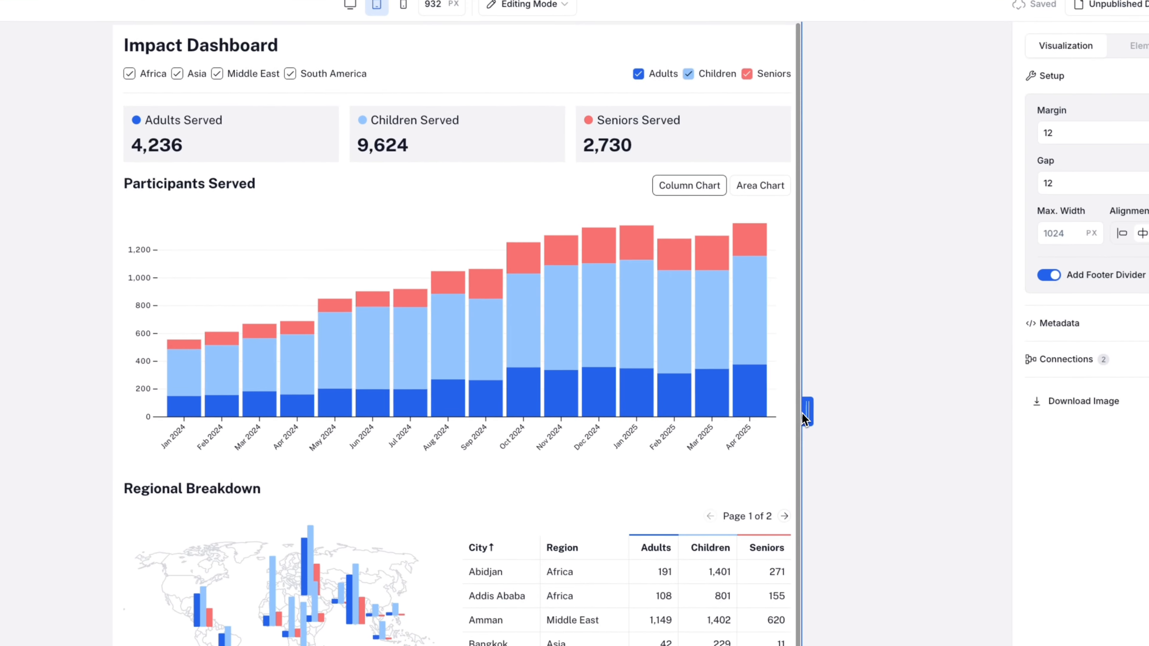
{"action": "left_click_drag", "start_coordinate": [1033, 476], "coordinate": [1128, 478]}
{"action": "left_click_drag", "start_coordinate": [896, 370], "coordinate": [735, 362]}
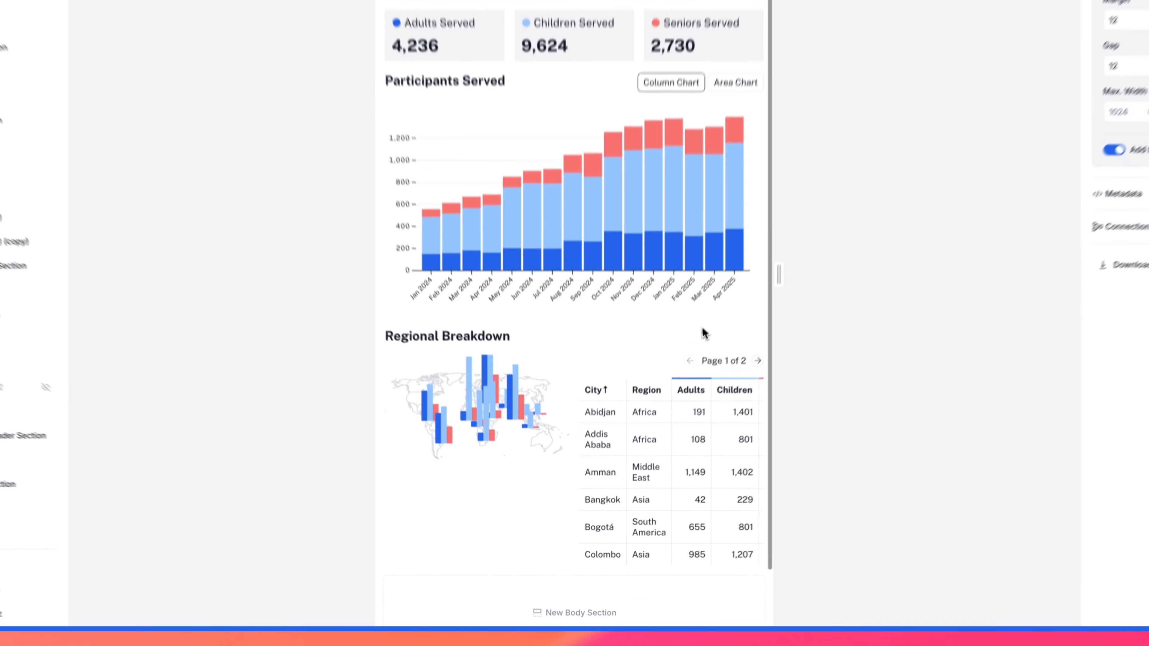
{"action": "left_click", "coordinate": [576, 362]}
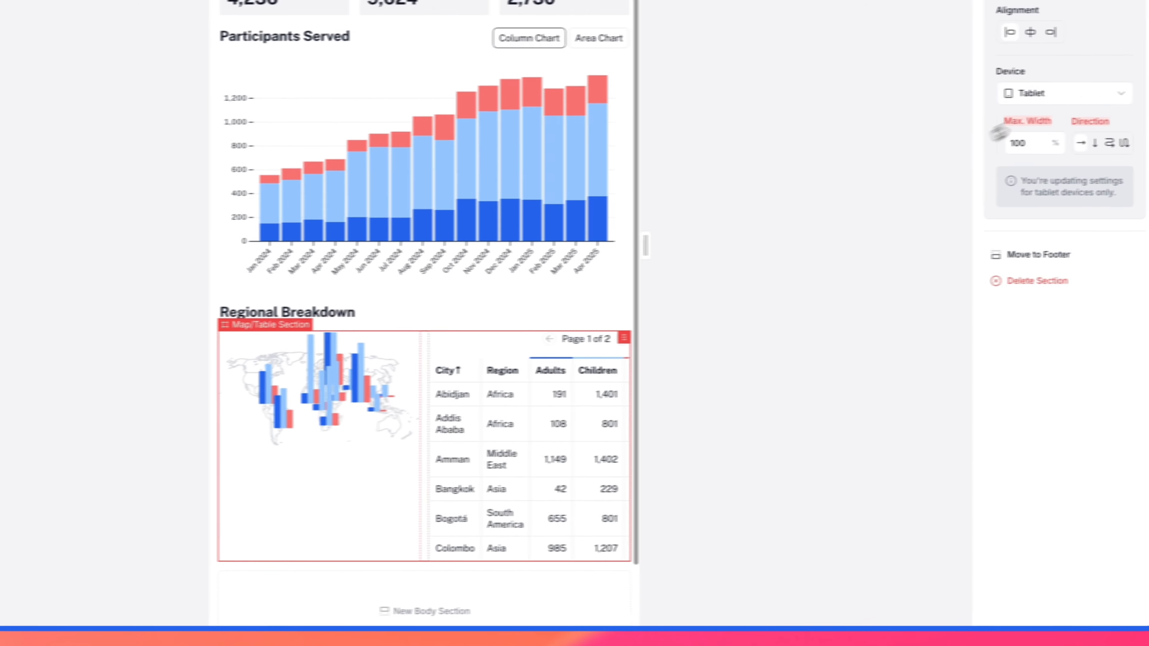
{"action": "left_click", "coordinate": [1037, 100]}
{"action": "left_click", "coordinate": [1033, 100]}
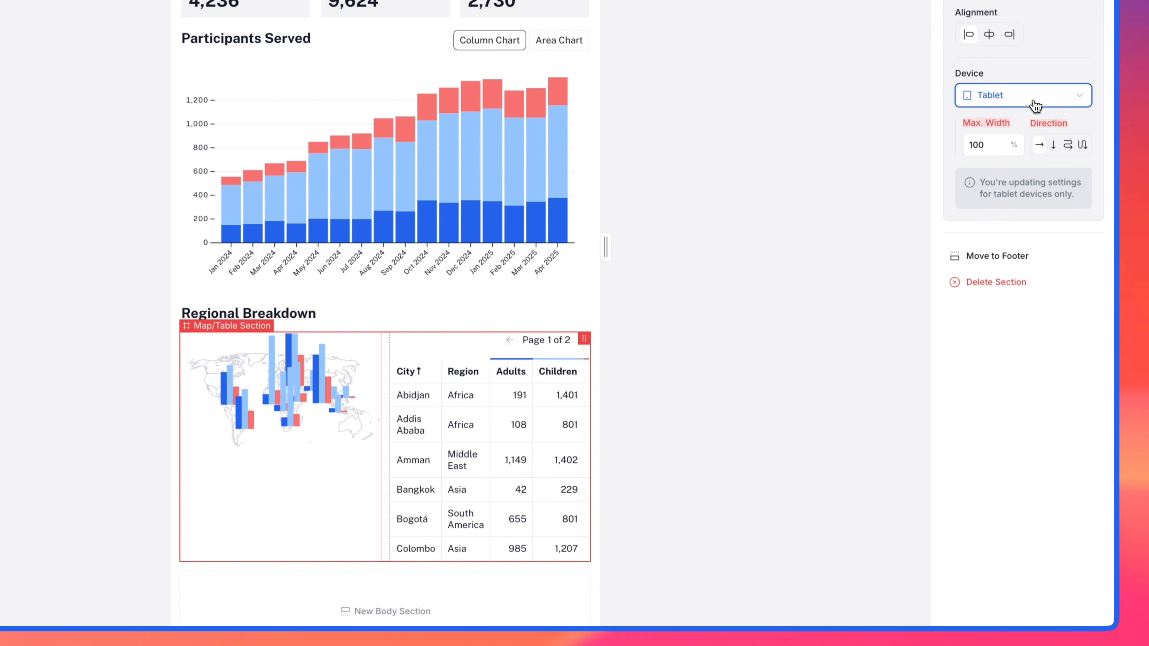
{"action": "left_click", "coordinate": [1054, 146]}
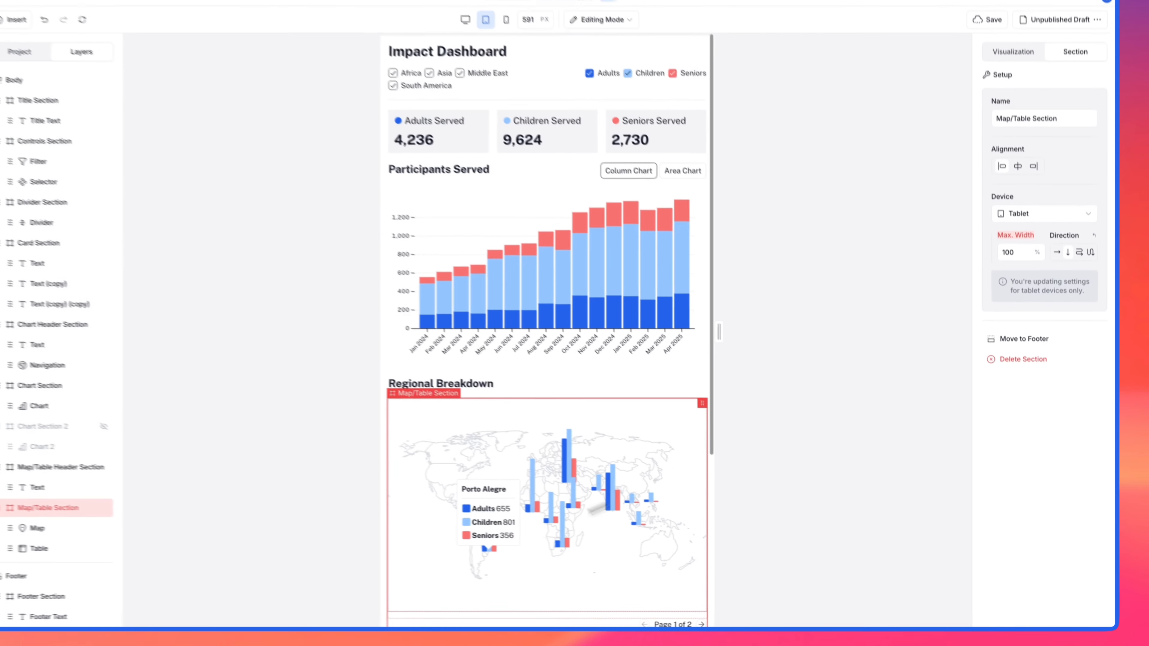
{"action": "scroll", "coordinate": [520, 555], "scroll_direction": "down", "scroll_amount": 5}
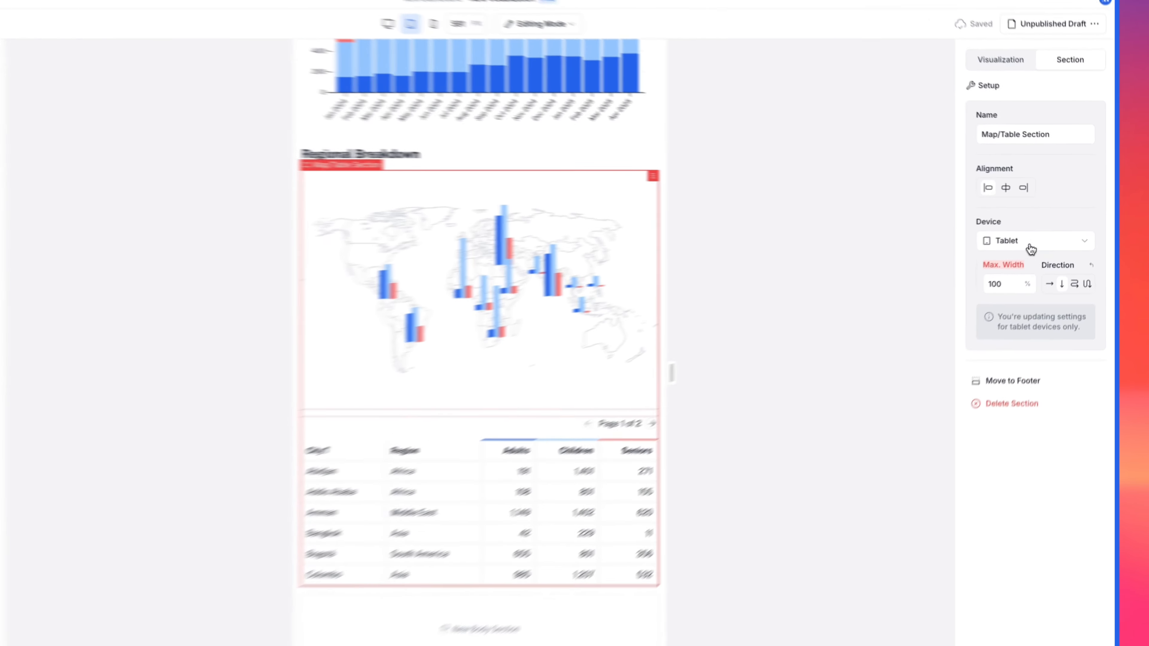
Step: Set the Card Section's direction to vertical for mobile devices, then widen the preview back to desktop size, about 1194 px
{"action": "left_click", "coordinate": [1043, 235]}
{"action": "left_click", "coordinate": [1016, 317]}
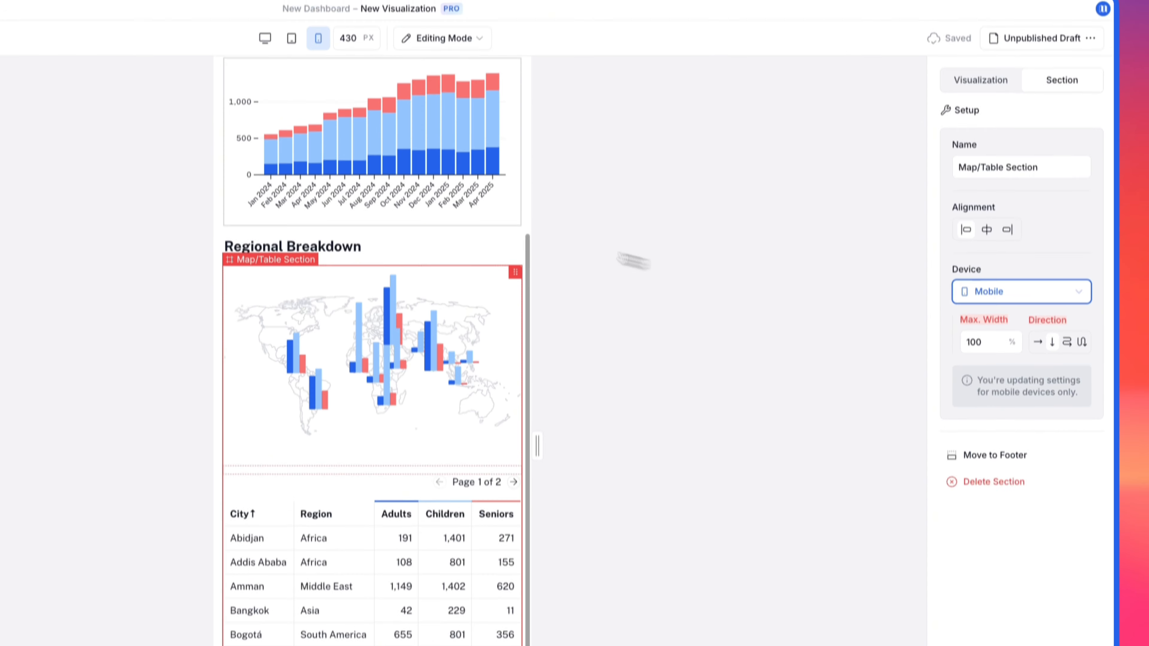
{"action": "scroll", "coordinate": [457, 165], "scroll_direction": "up", "scroll_amount": 5}
{"action": "left_click", "coordinate": [425, 225]}
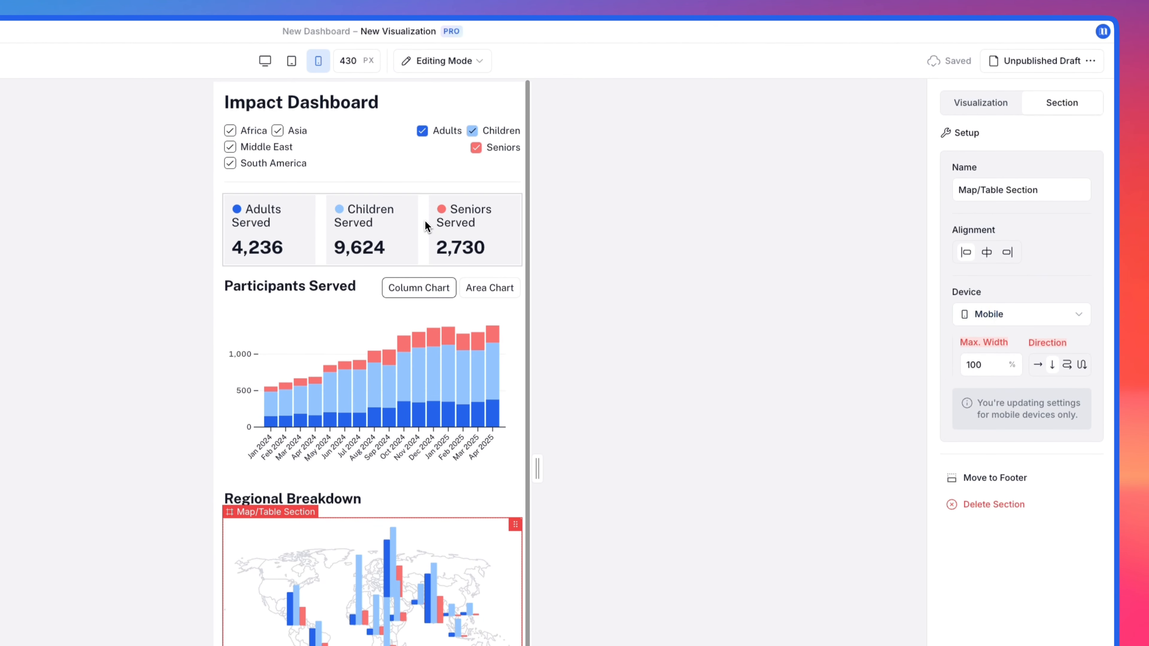
{"action": "left_click", "coordinate": [1052, 366]}
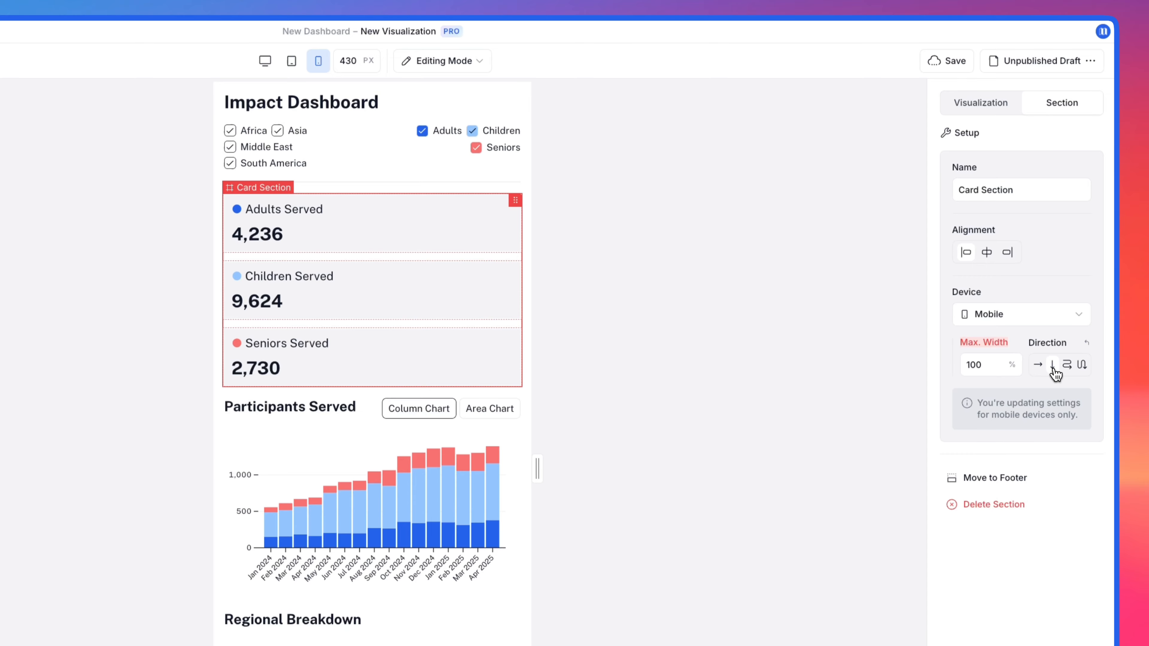
{"action": "left_click", "coordinate": [757, 348]}
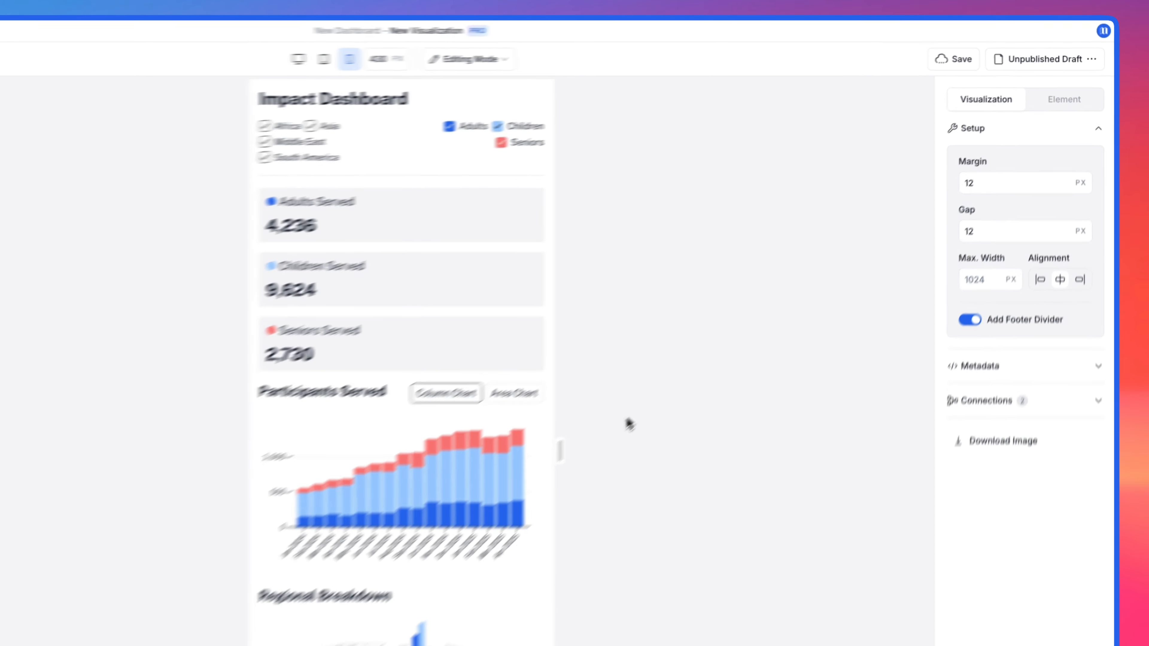
{"action": "left_click_drag", "start_coordinate": [537, 464], "coordinate": [831, 462]}
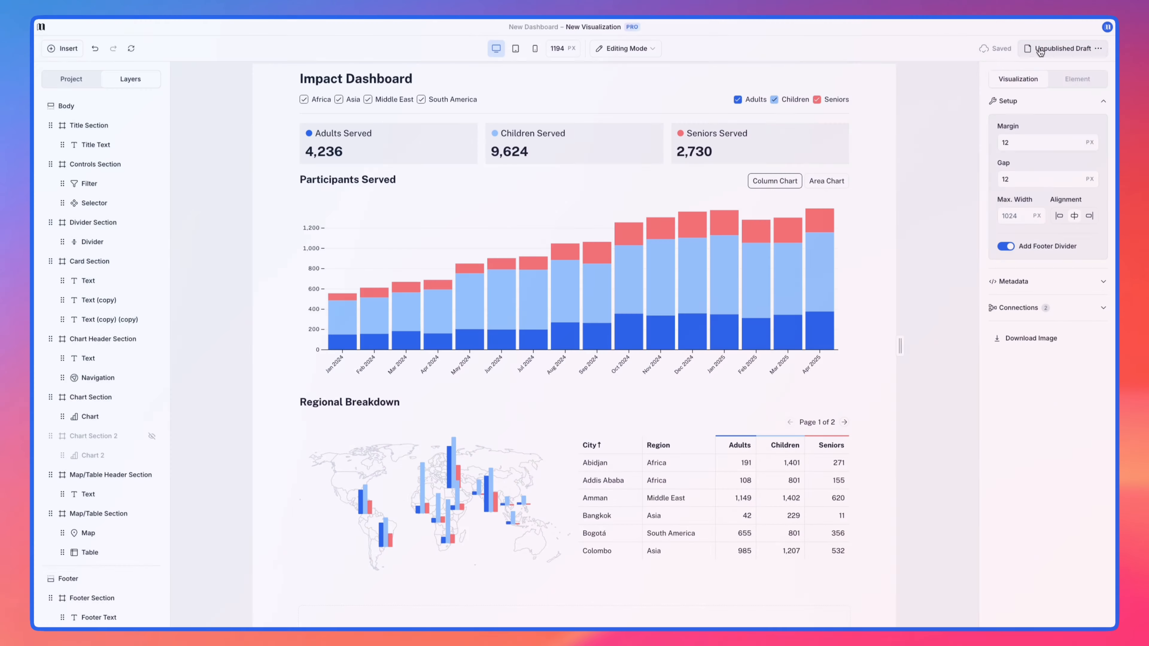
Step: Publish the dashboard visualization and copy its embed code
{"action": "left_click", "coordinate": [1040, 51]}
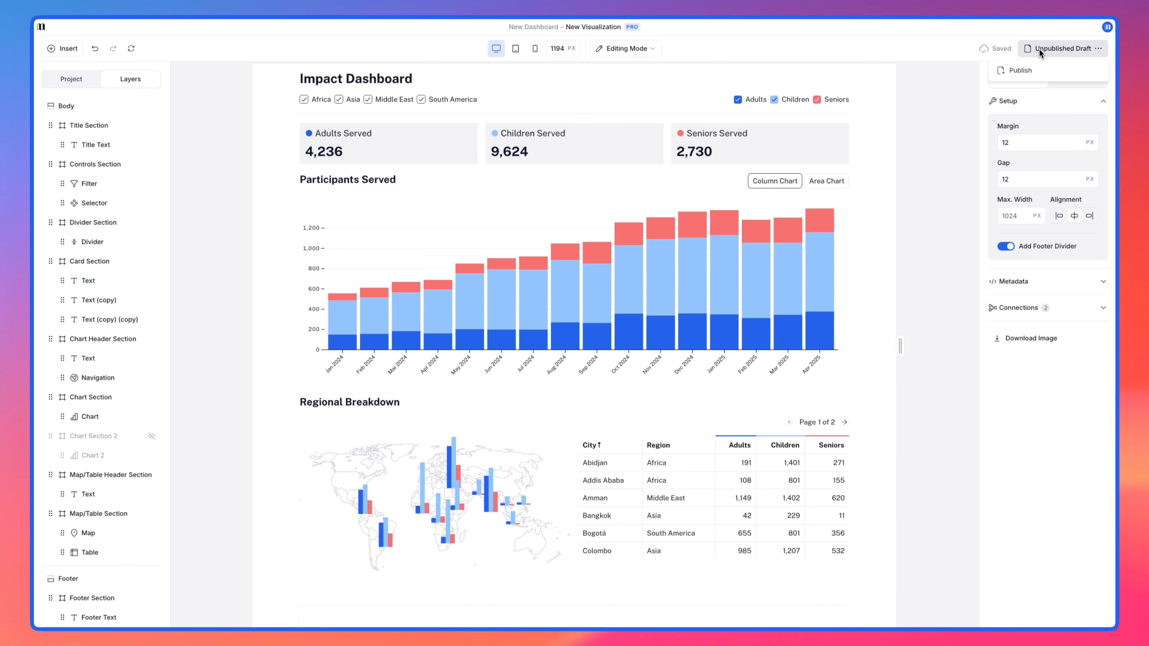
{"action": "left_click", "coordinate": [1038, 71]}
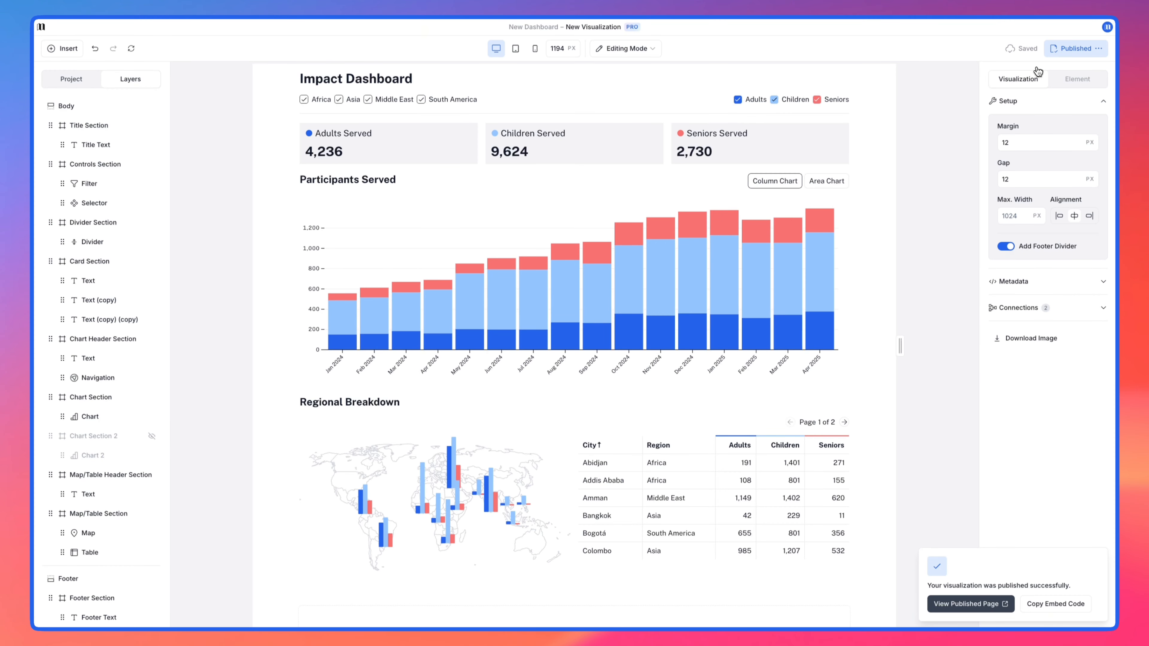
{"action": "left_click", "coordinate": [1045, 607]}
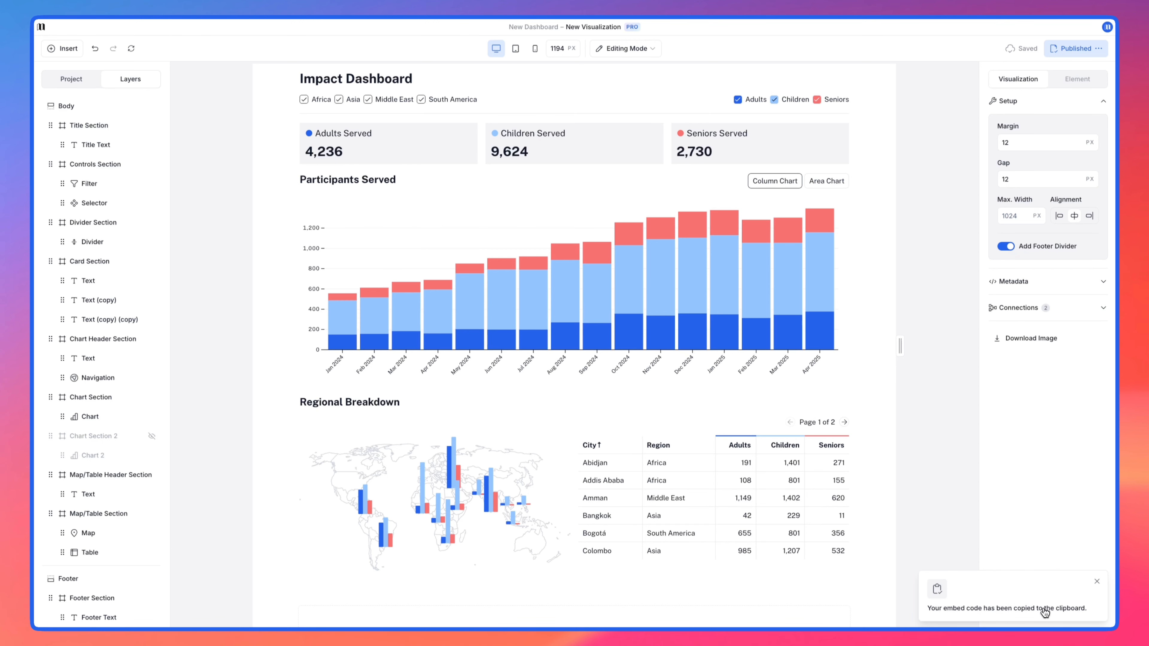